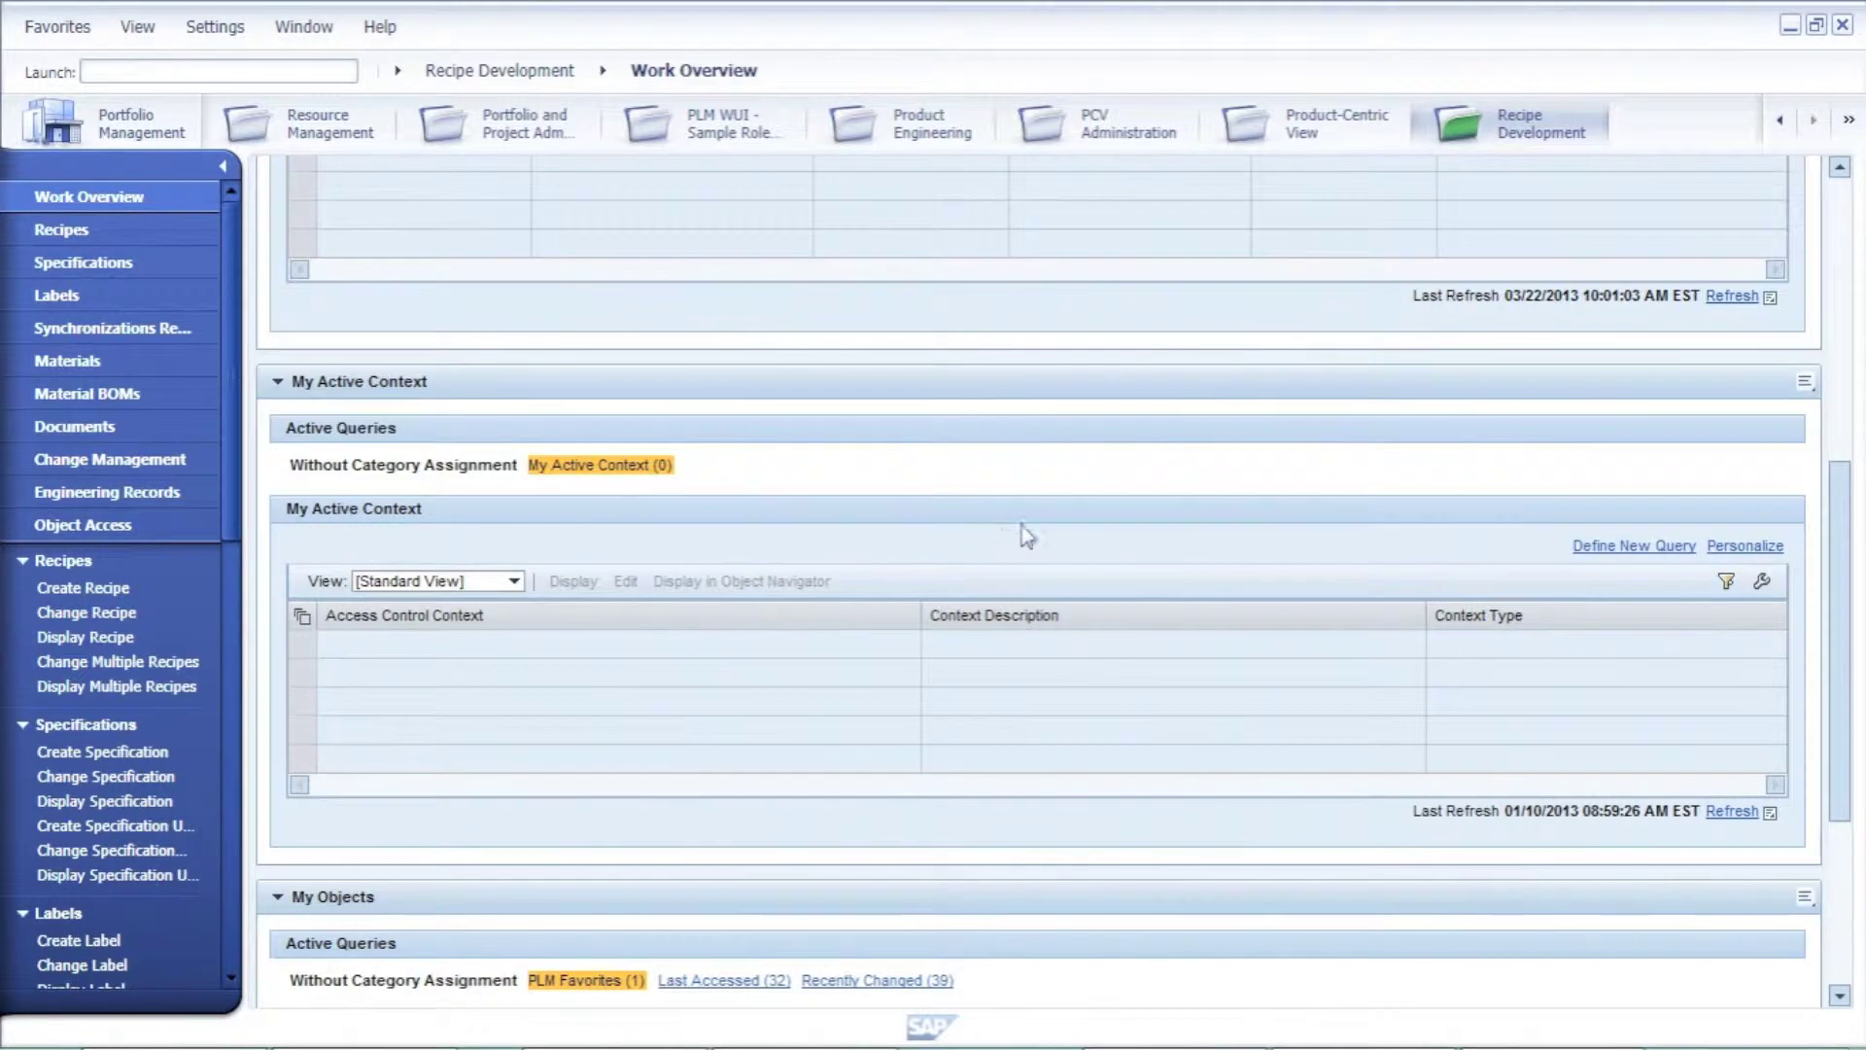
Open the maximized Advanced Search for recipes on the Recipe Input or Output tab.
scroll(1001, 520, "up", 7)
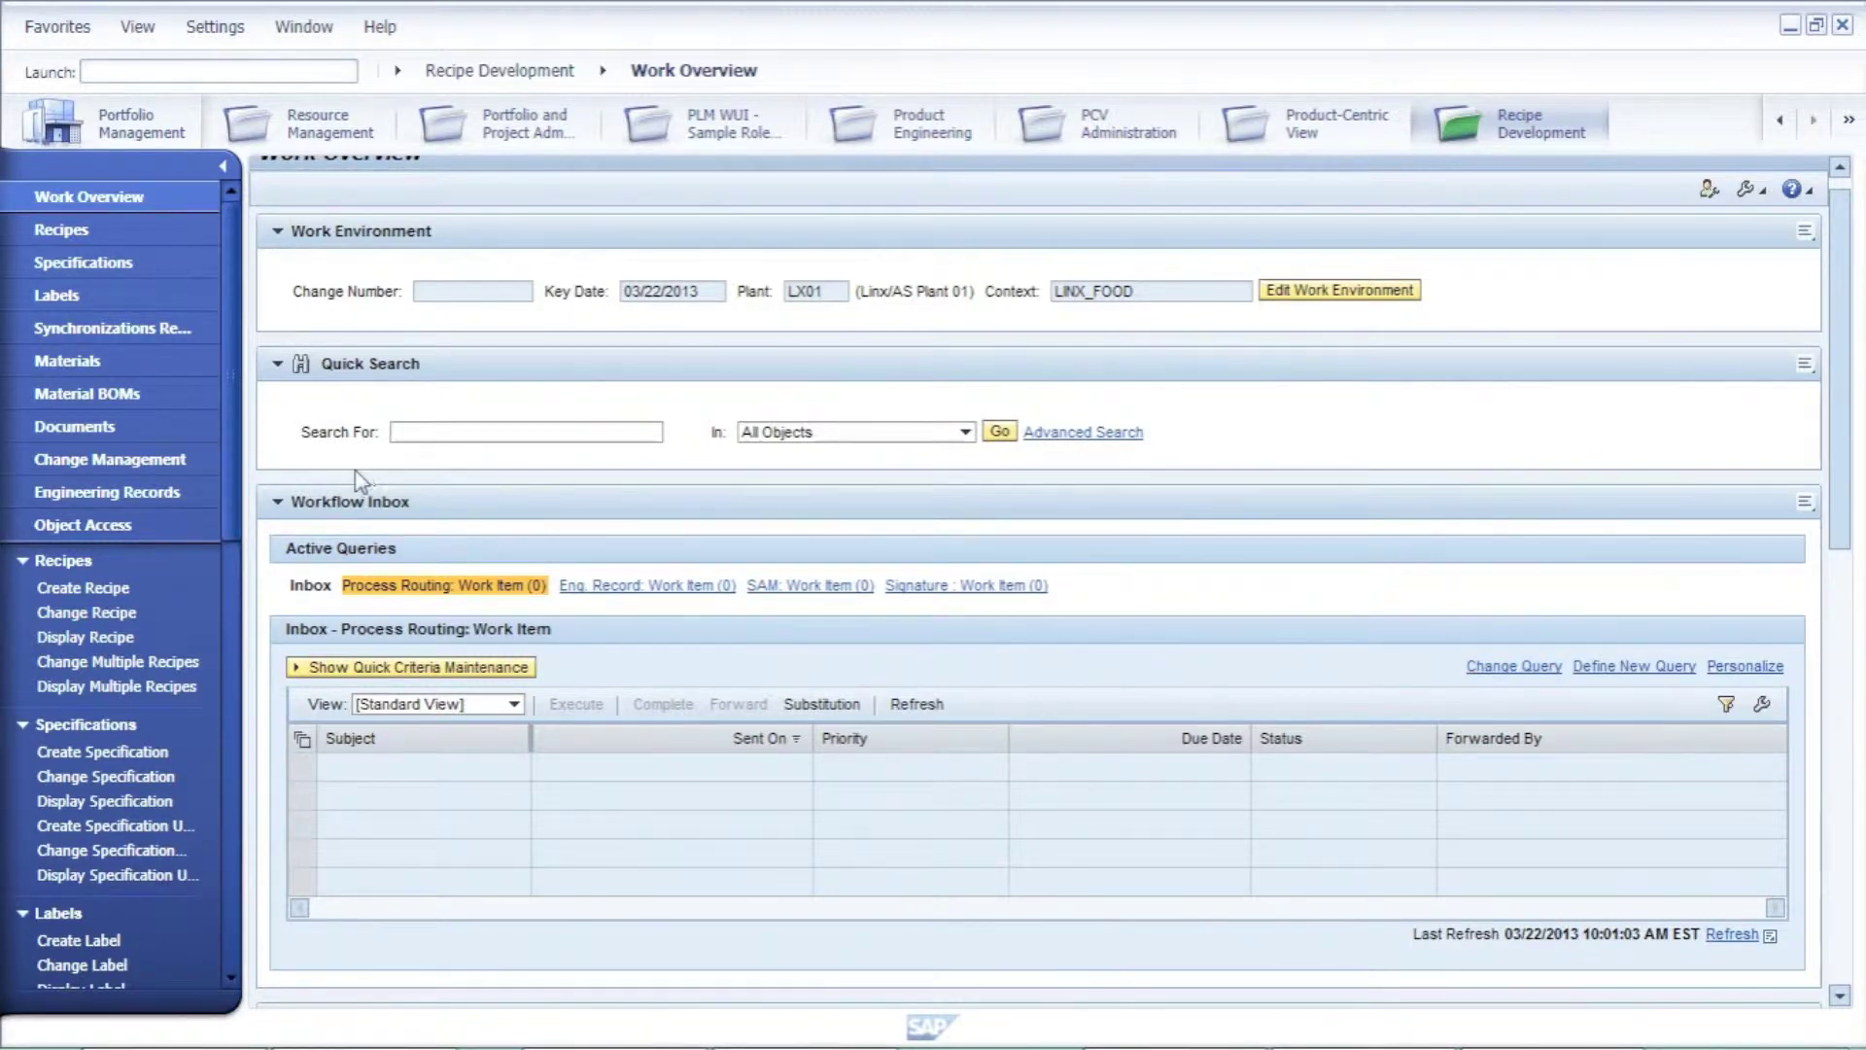
left_click(56, 230)
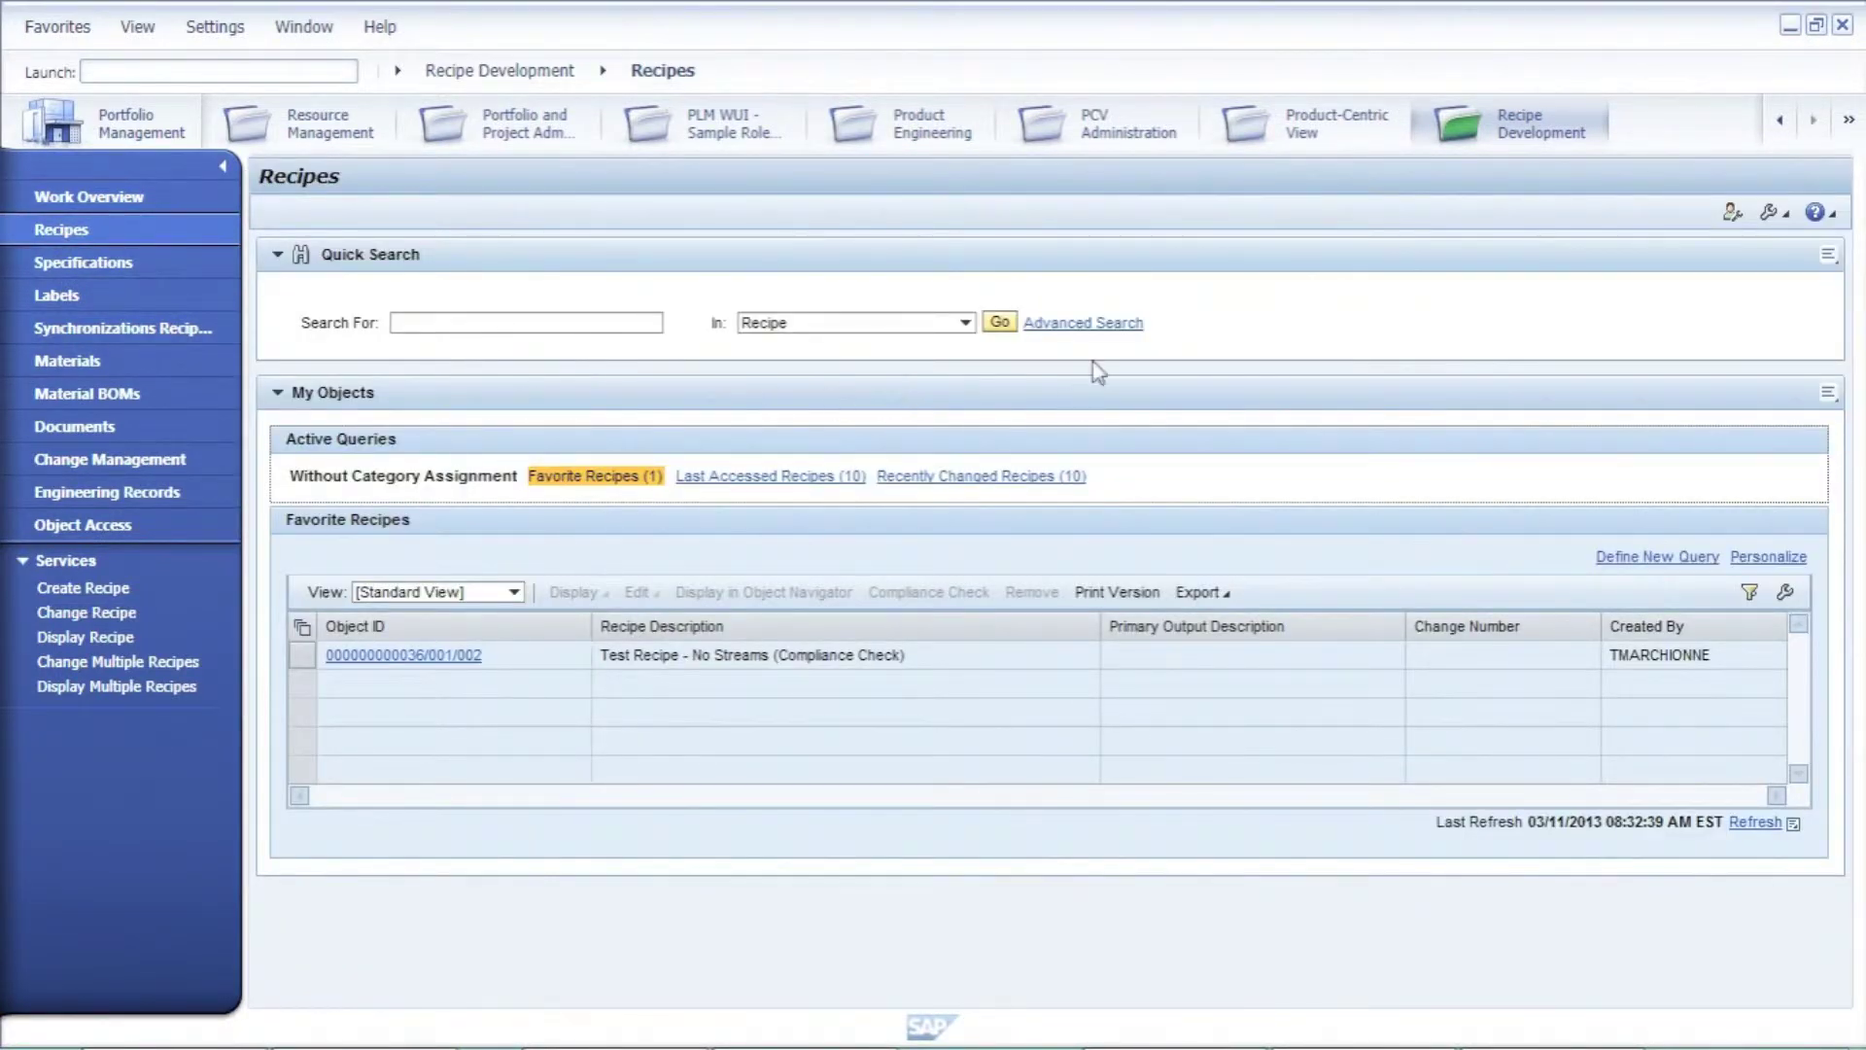
left_click(516, 321)
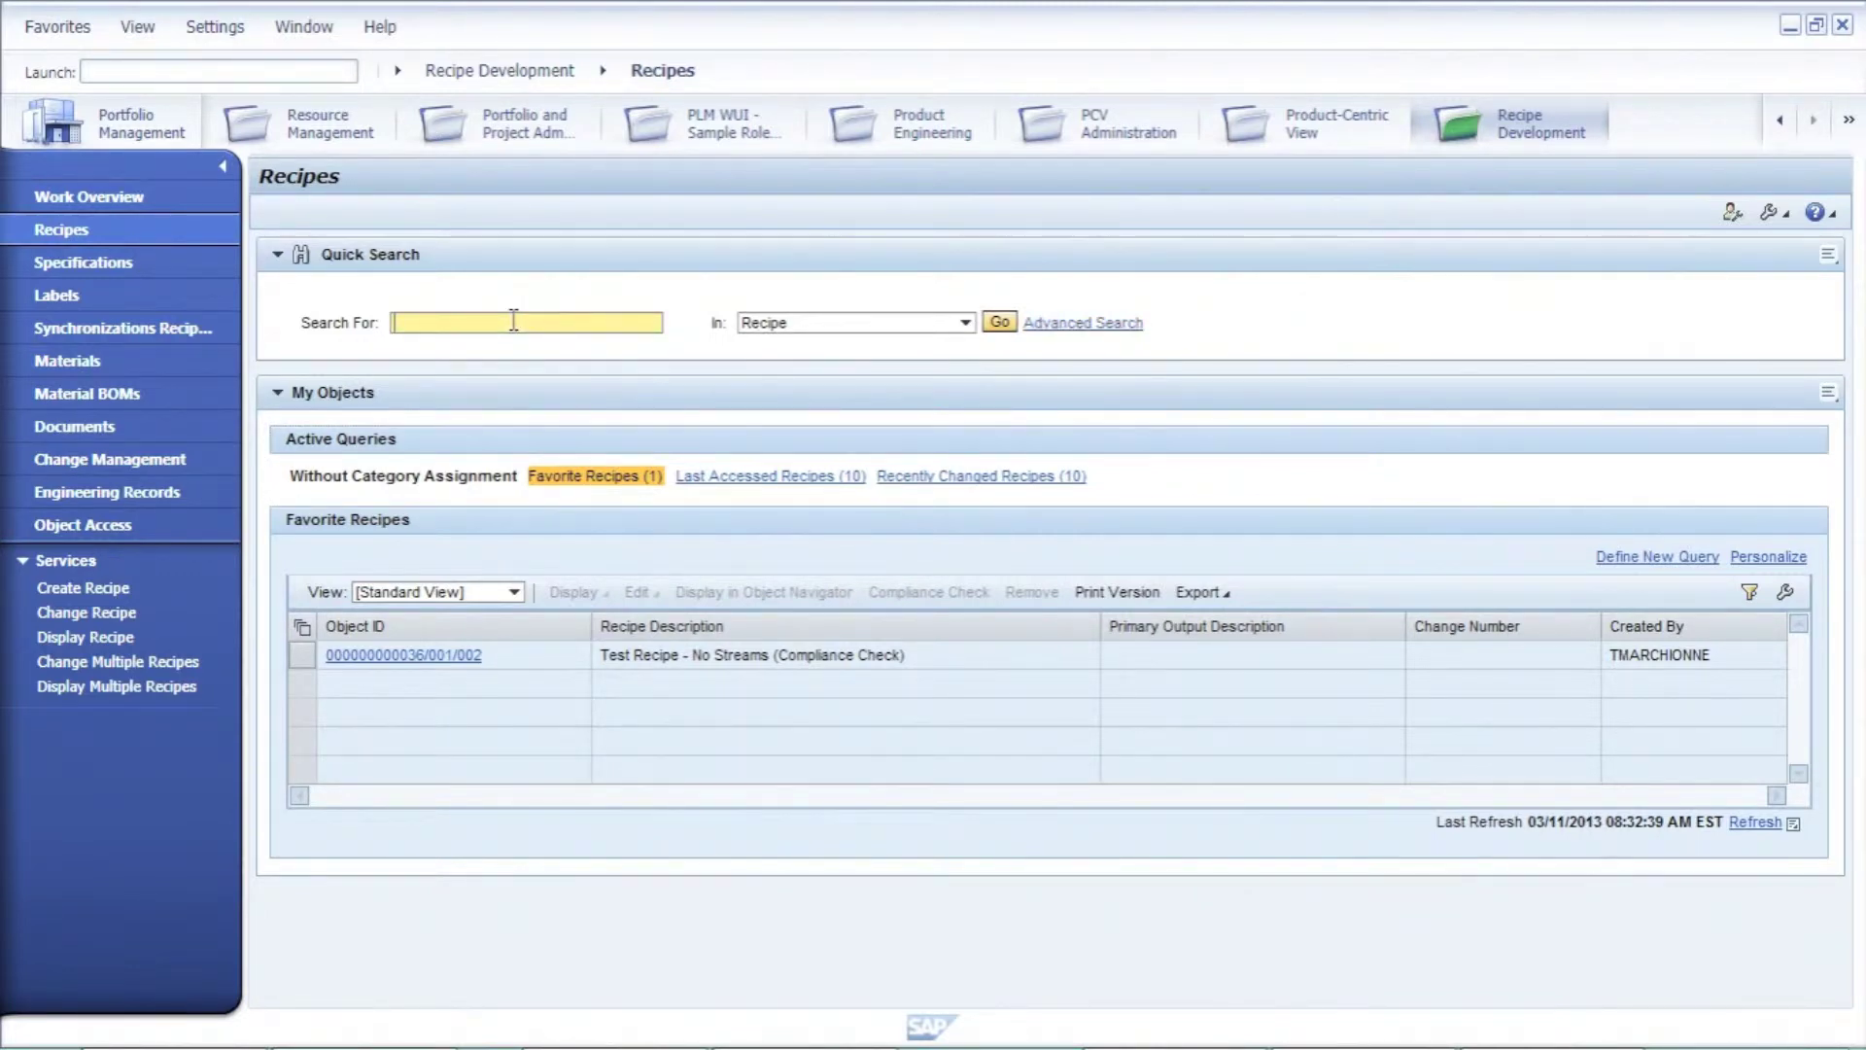
left_click(1083, 330)
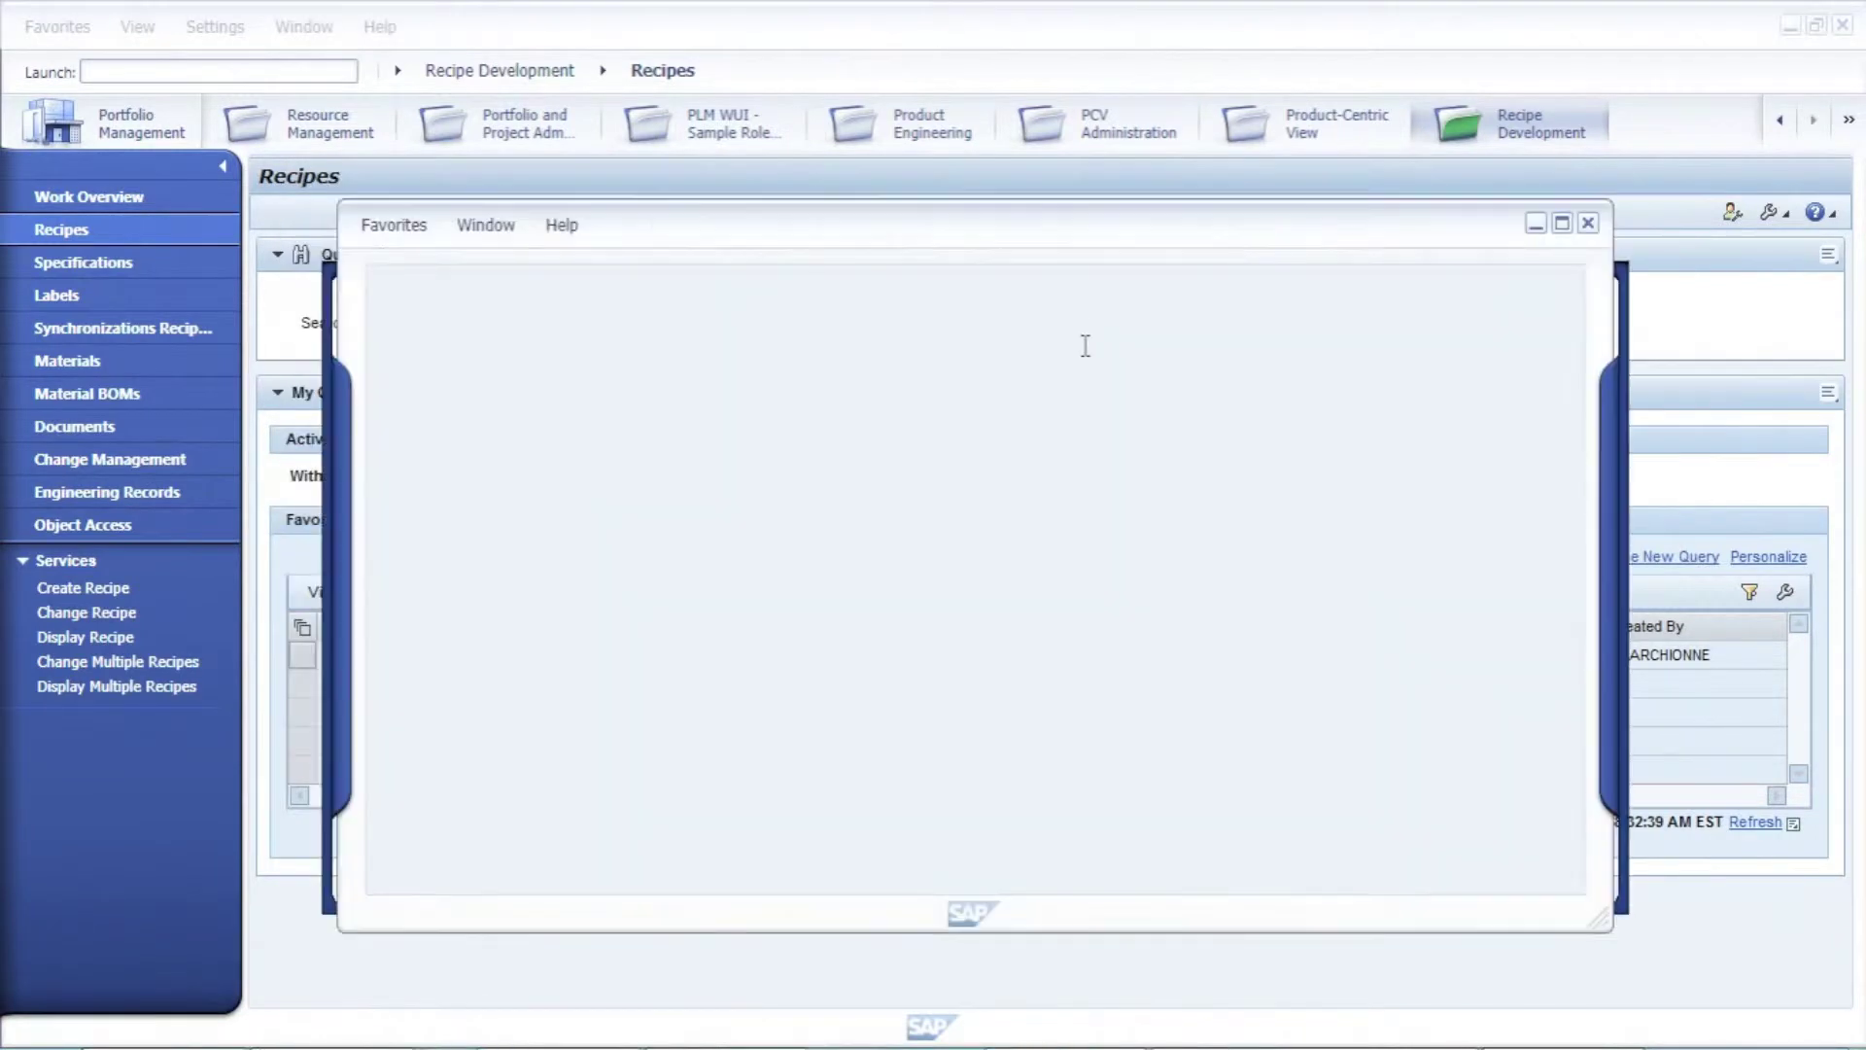
left_click(1562, 223)
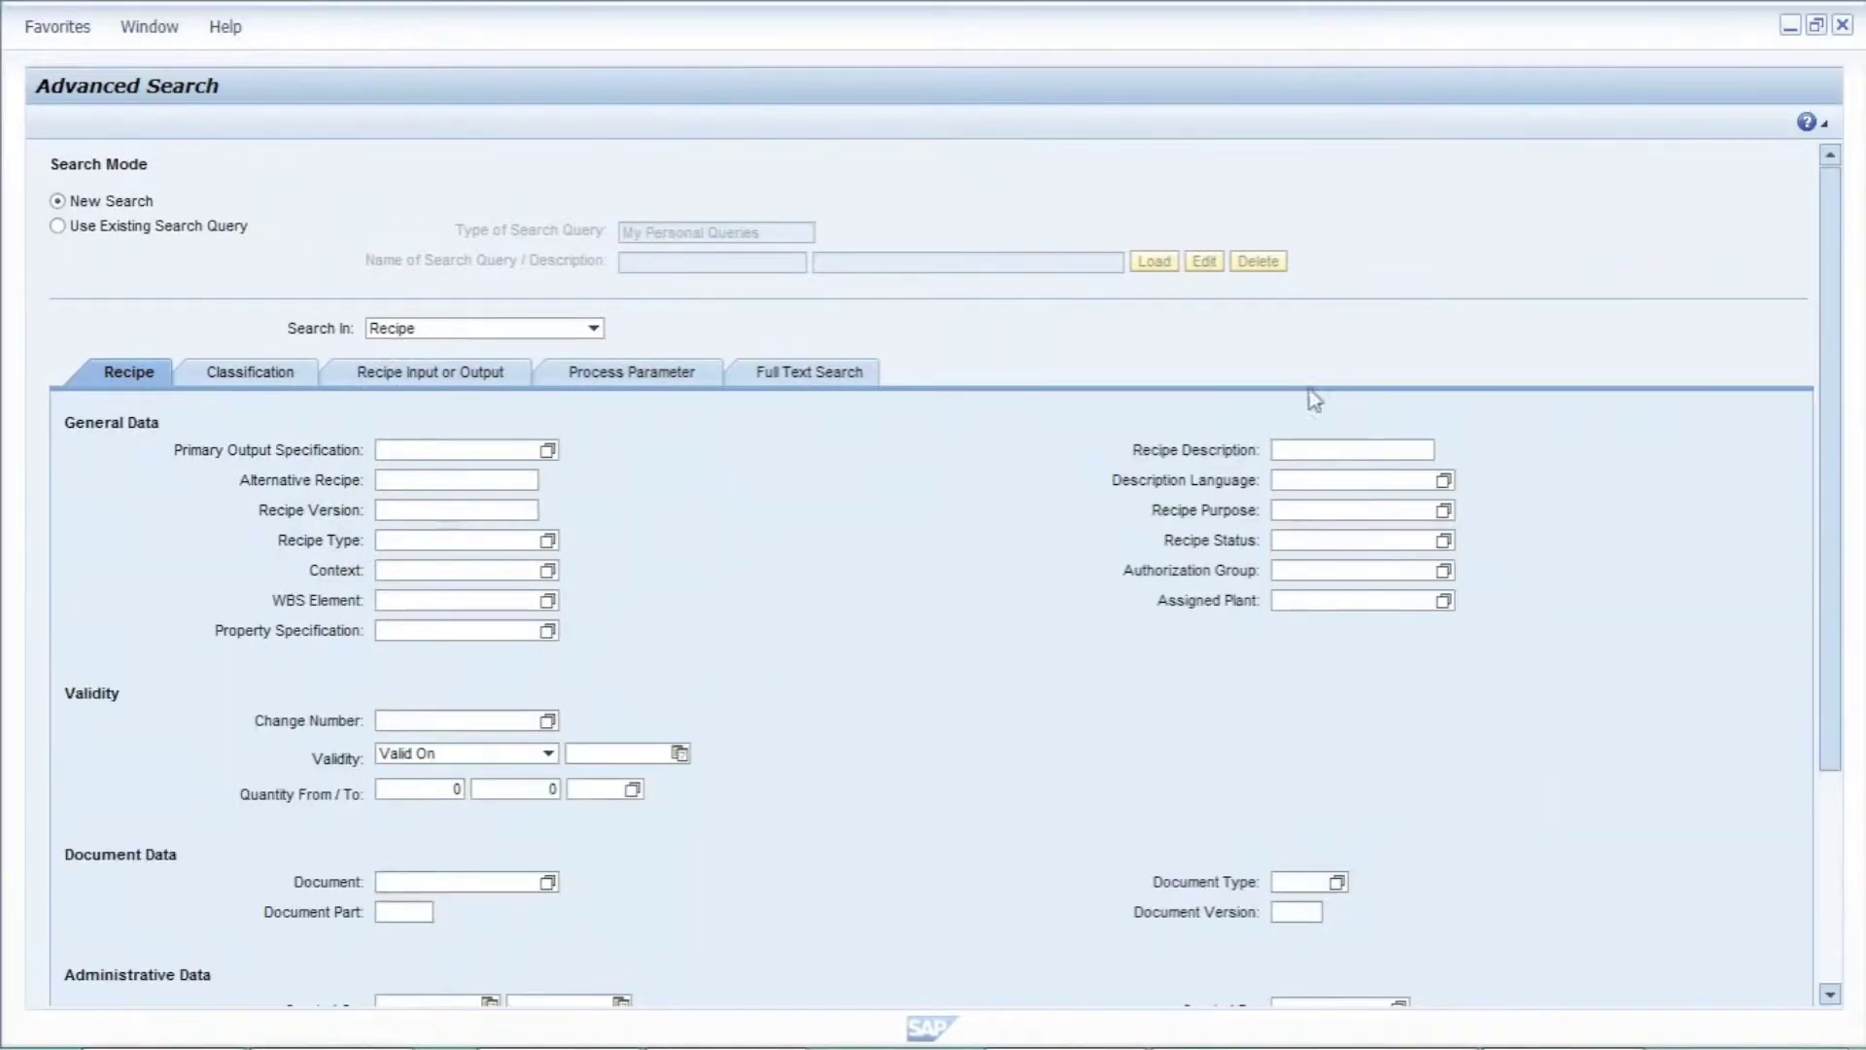
left_click(387, 383)
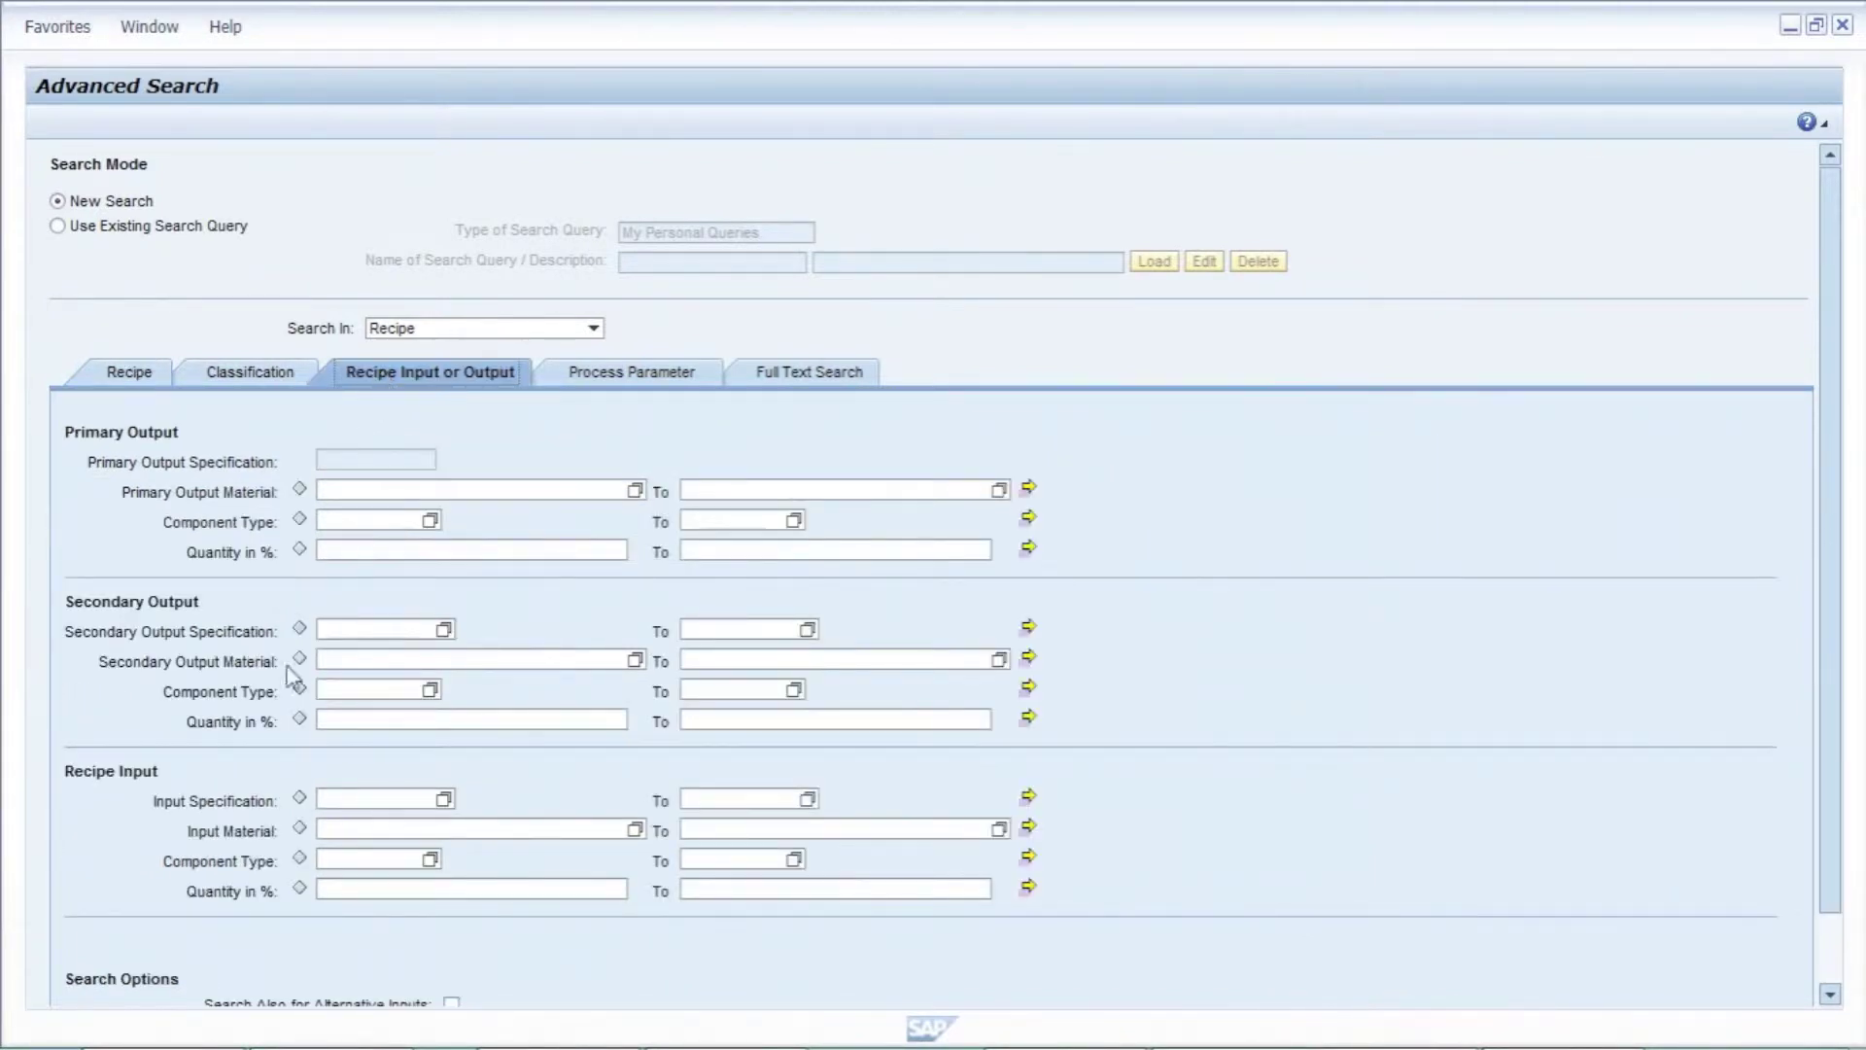
left_click(358, 801)
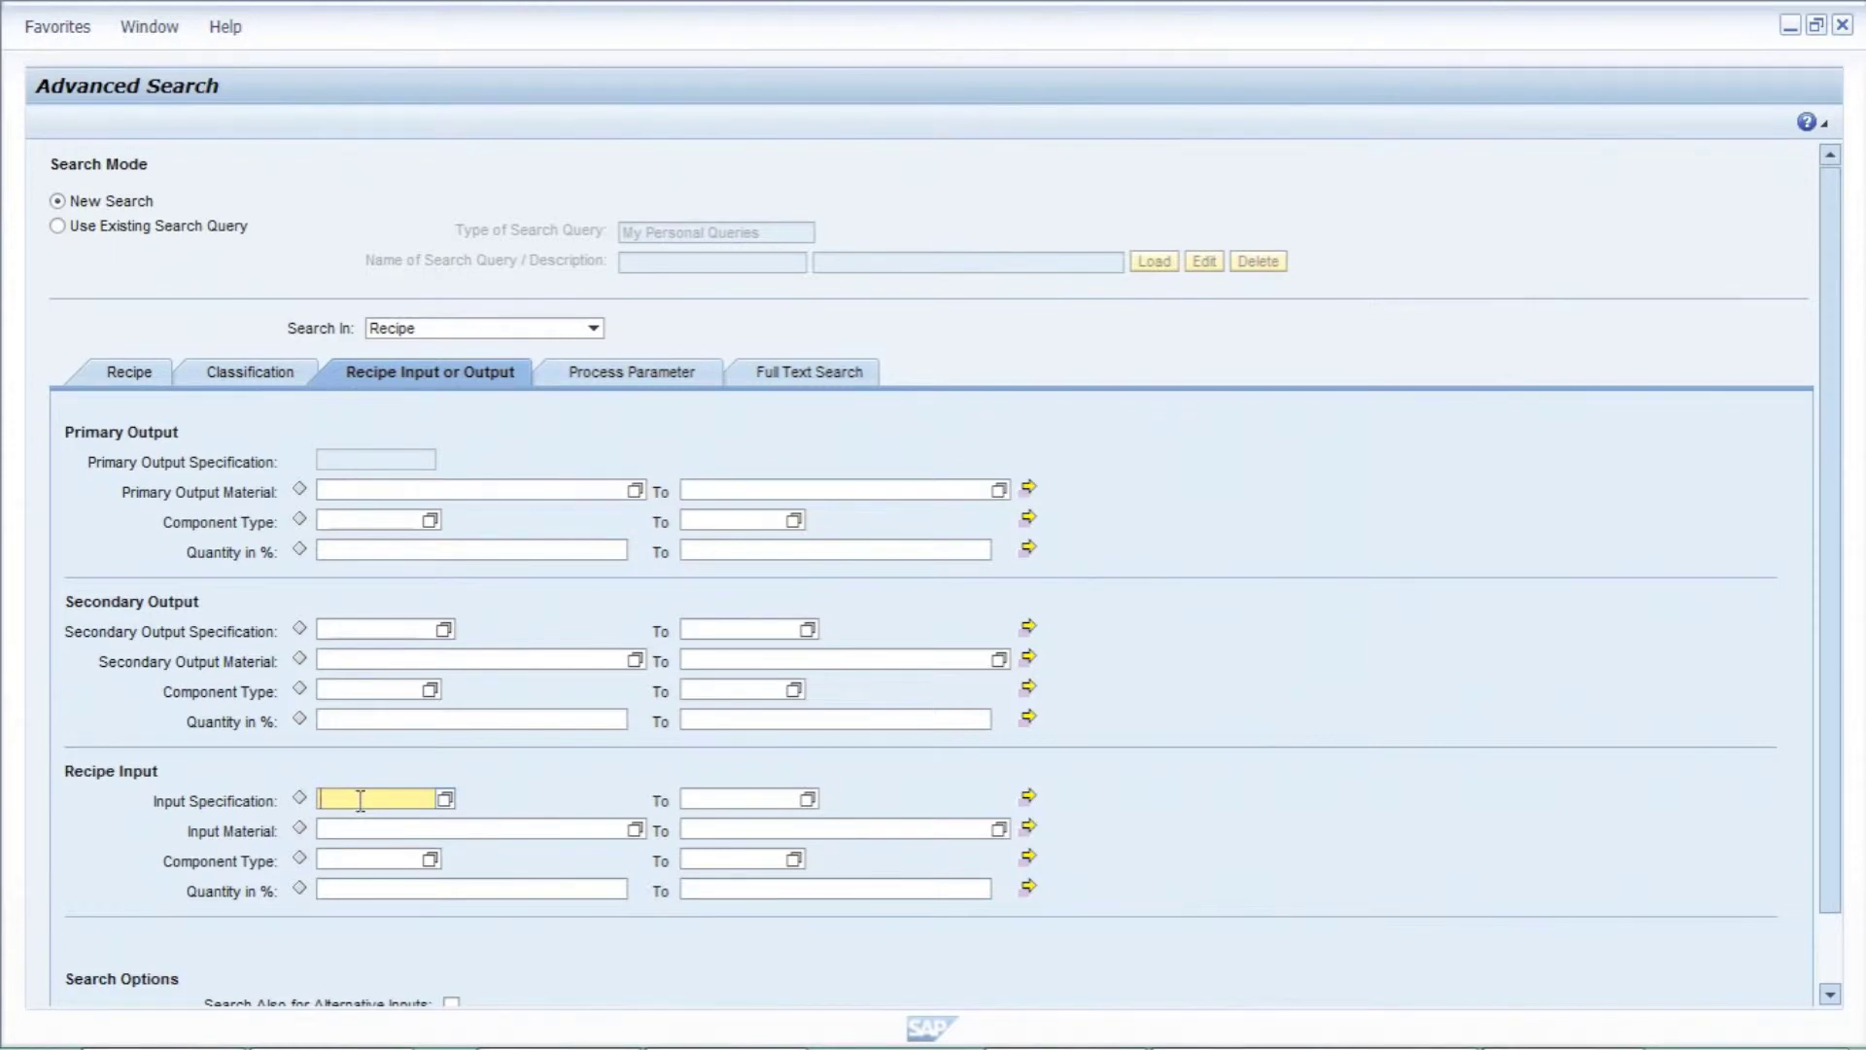
left_click(333, 828)
left_click(332, 798)
left_click(334, 828)
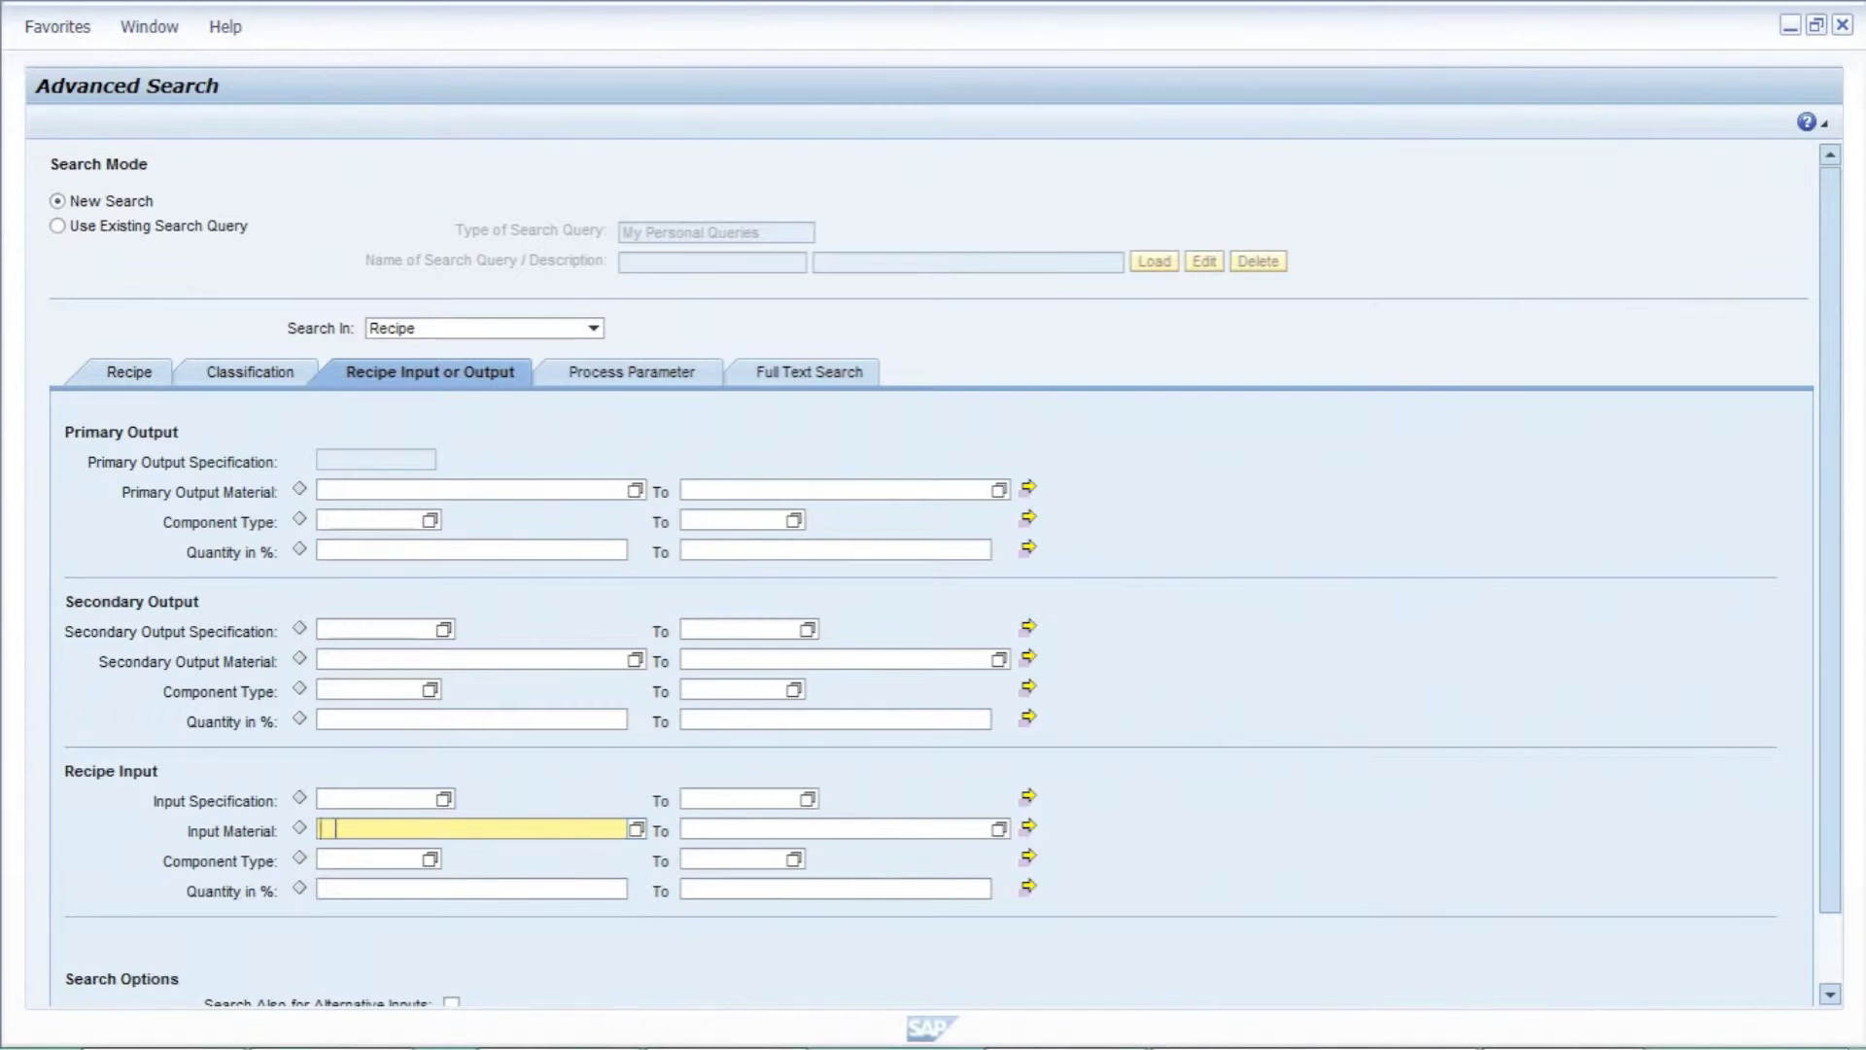
left_click(338, 797)
left_click(335, 826)
left_click(336, 799)
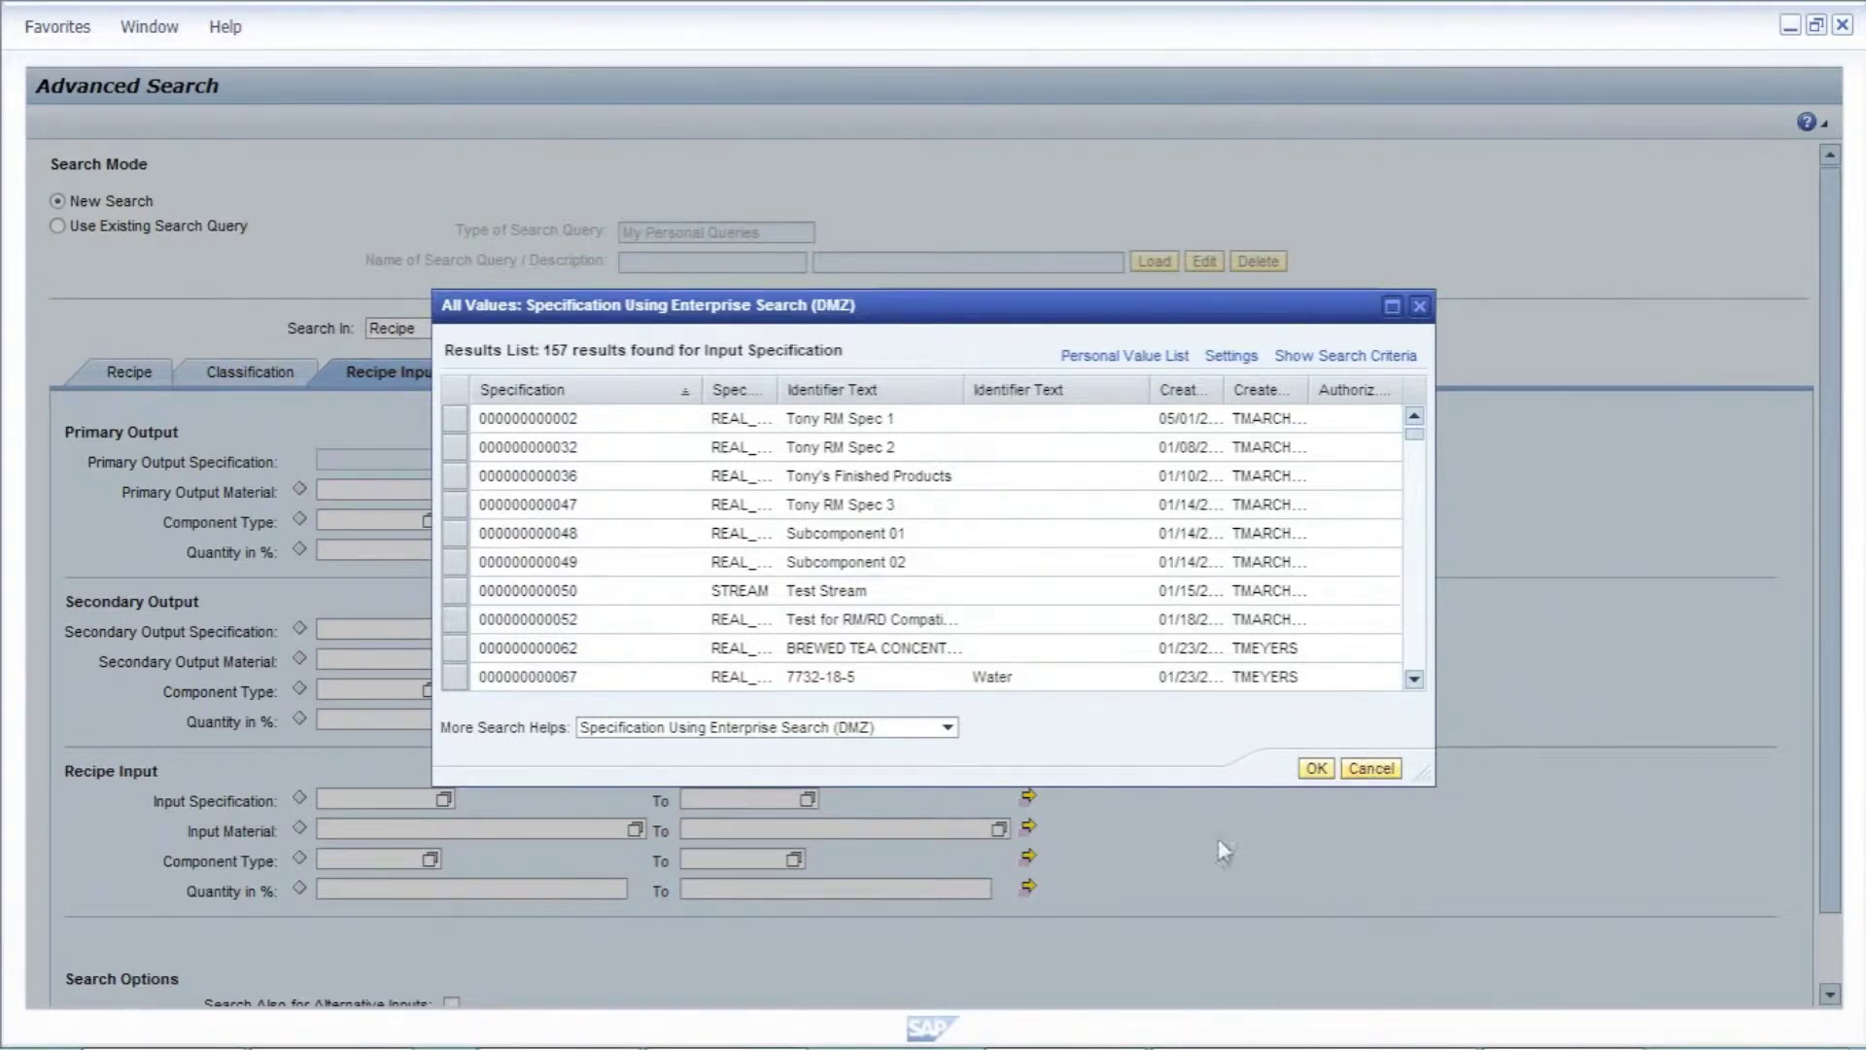
left_click(1372, 768)
type("200000000020")
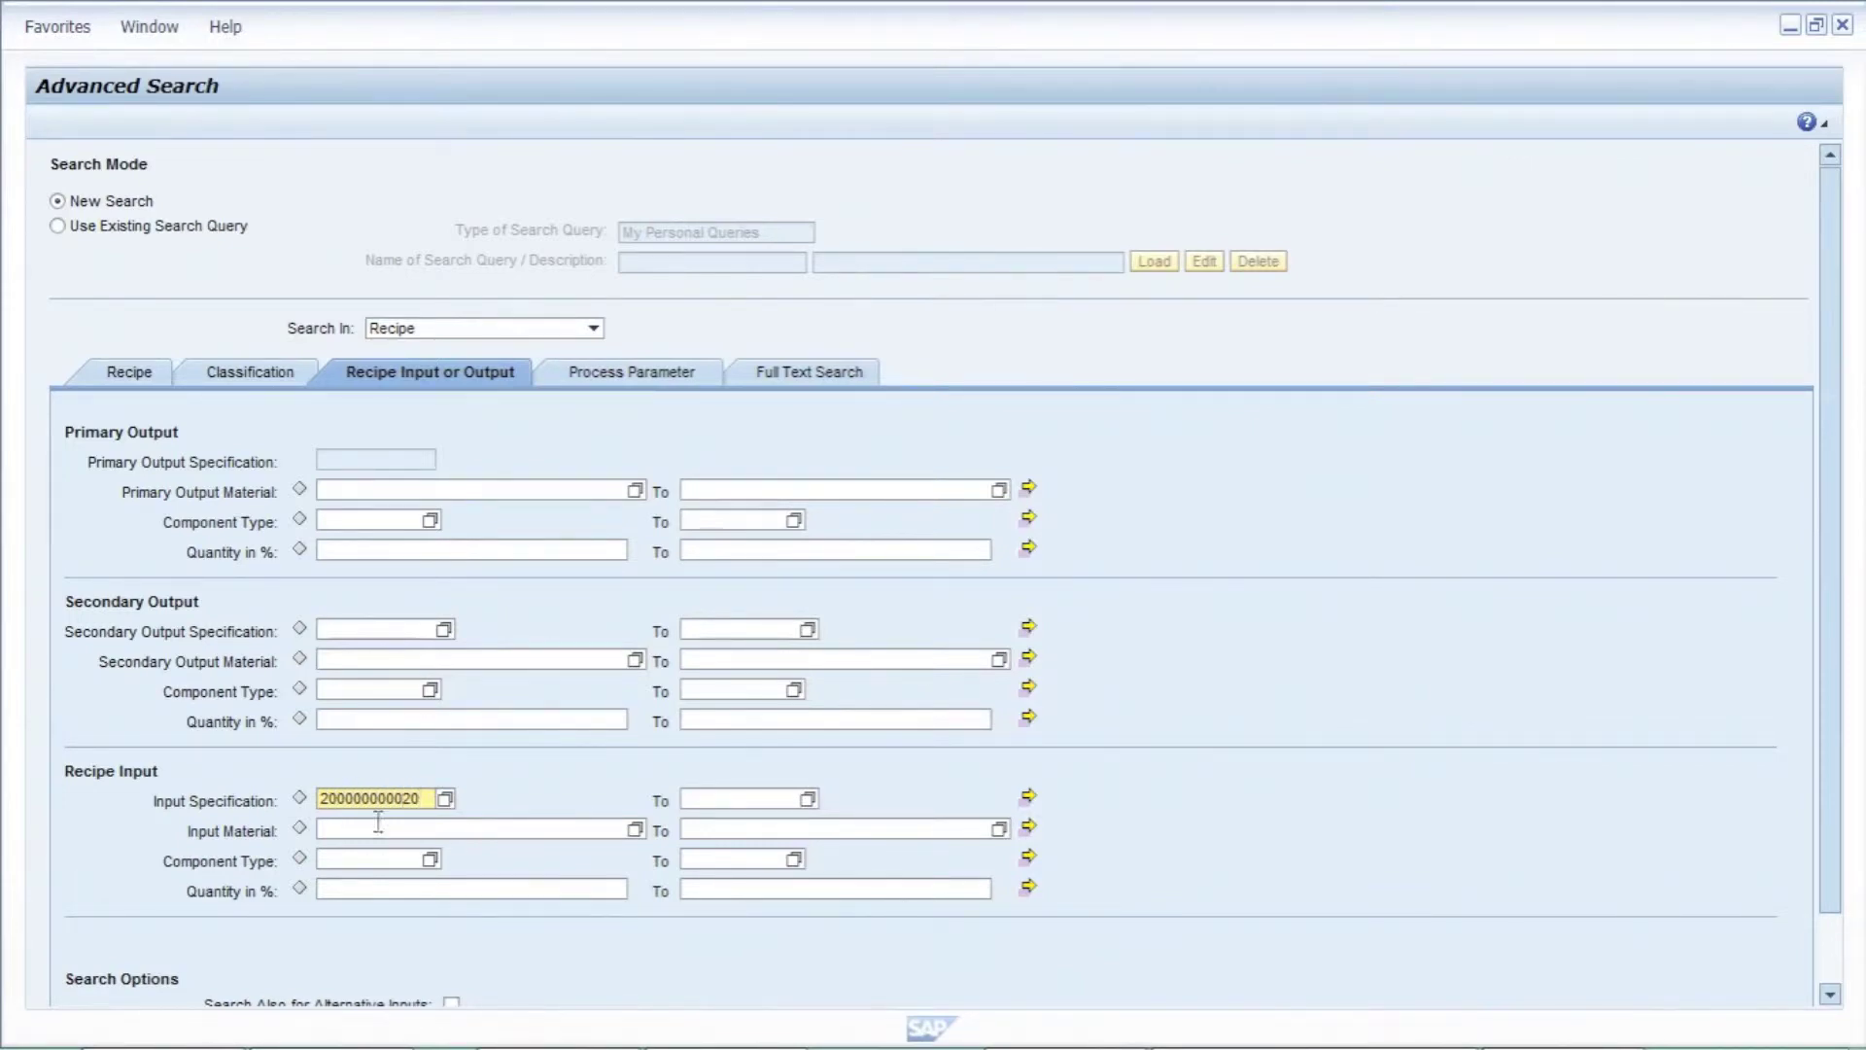
left_click_drag(424, 797, 284, 803)
scroll(1441, 702, "down", 2)
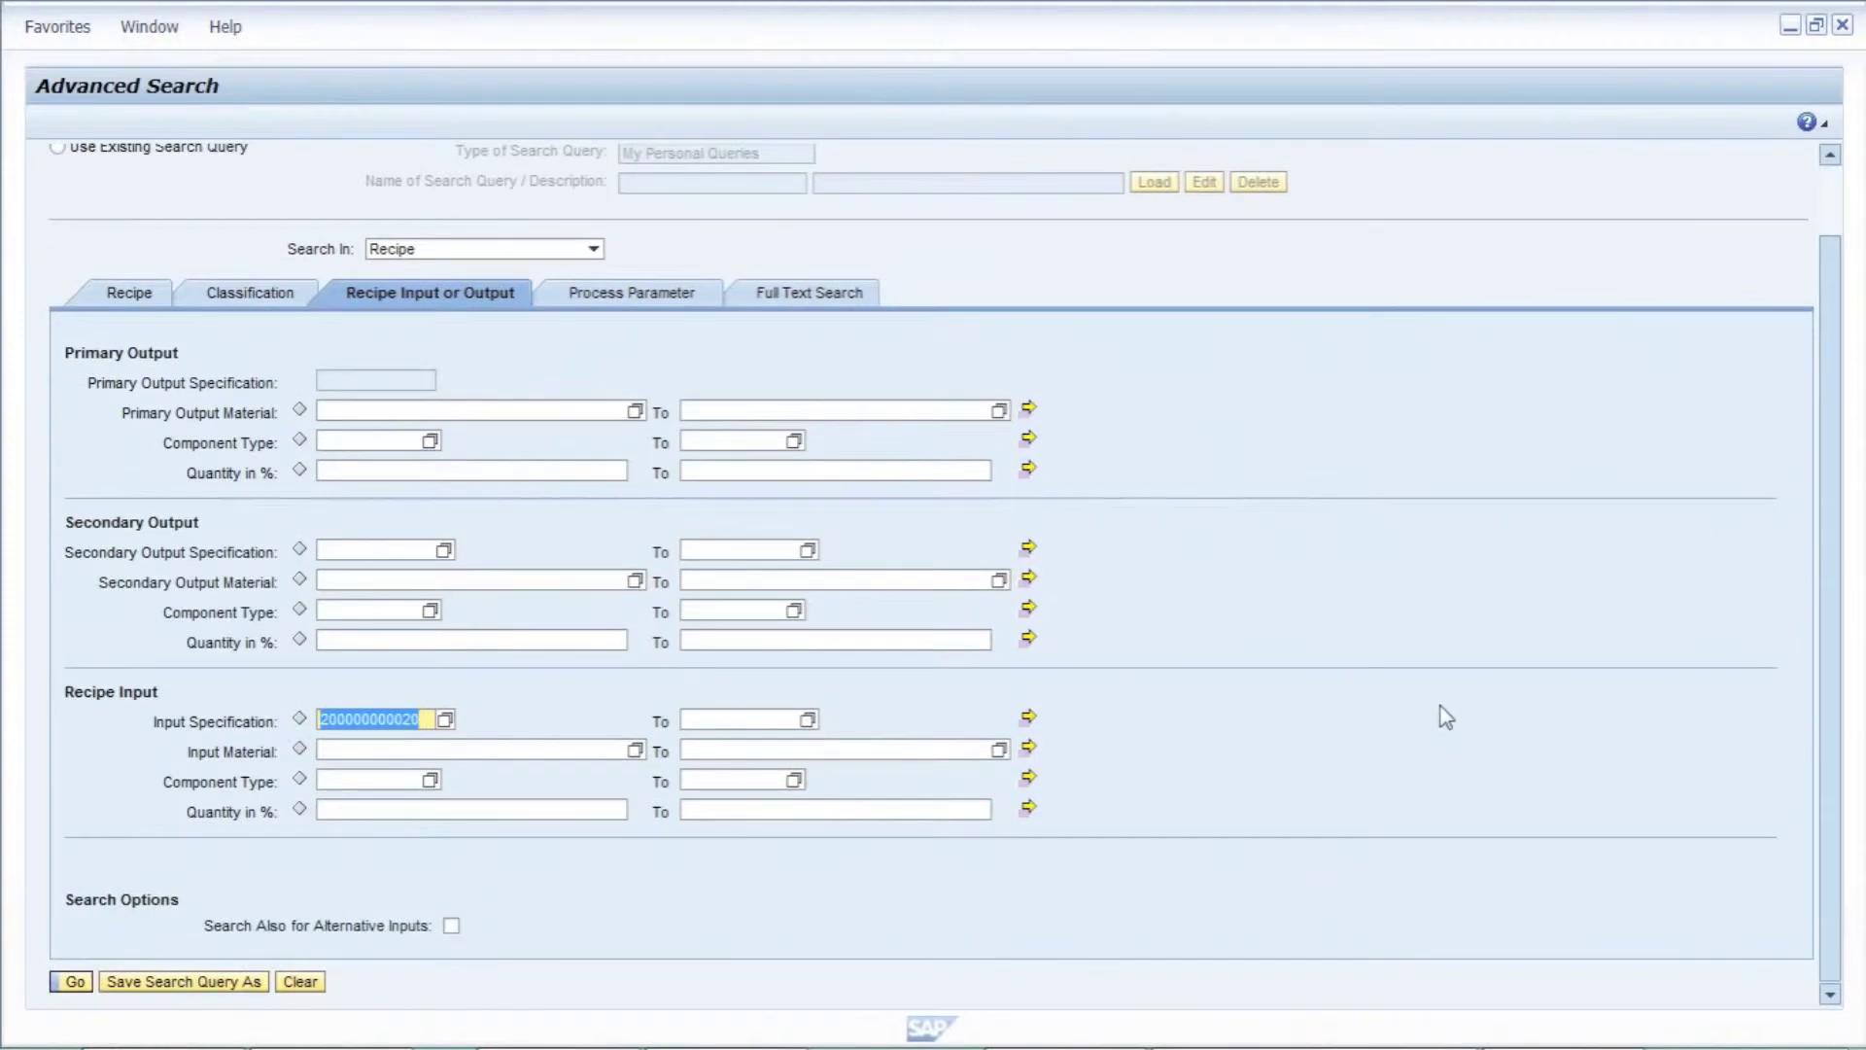
Run the recipe search, which returns 12 matching recipes.
left_click(72, 981)
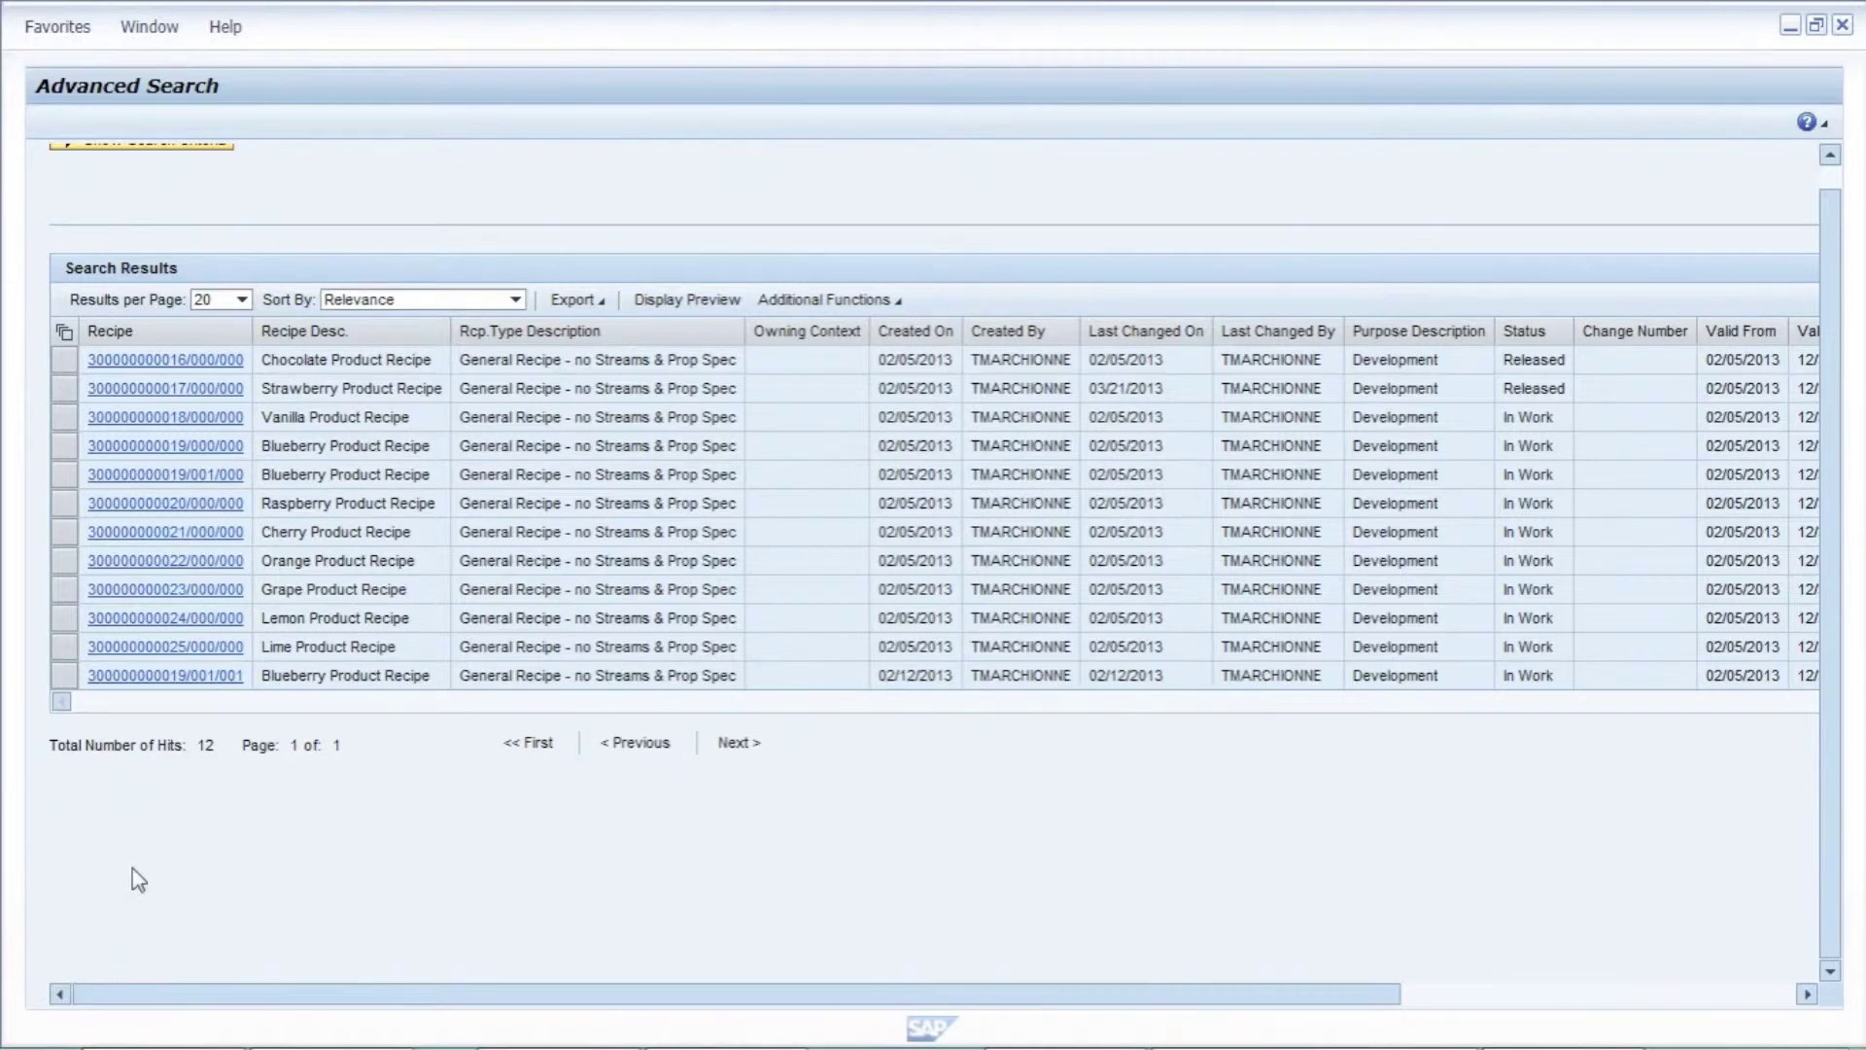
double_click(212, 742)
left_click(260, 812)
scroll(261, 812, "up", 1)
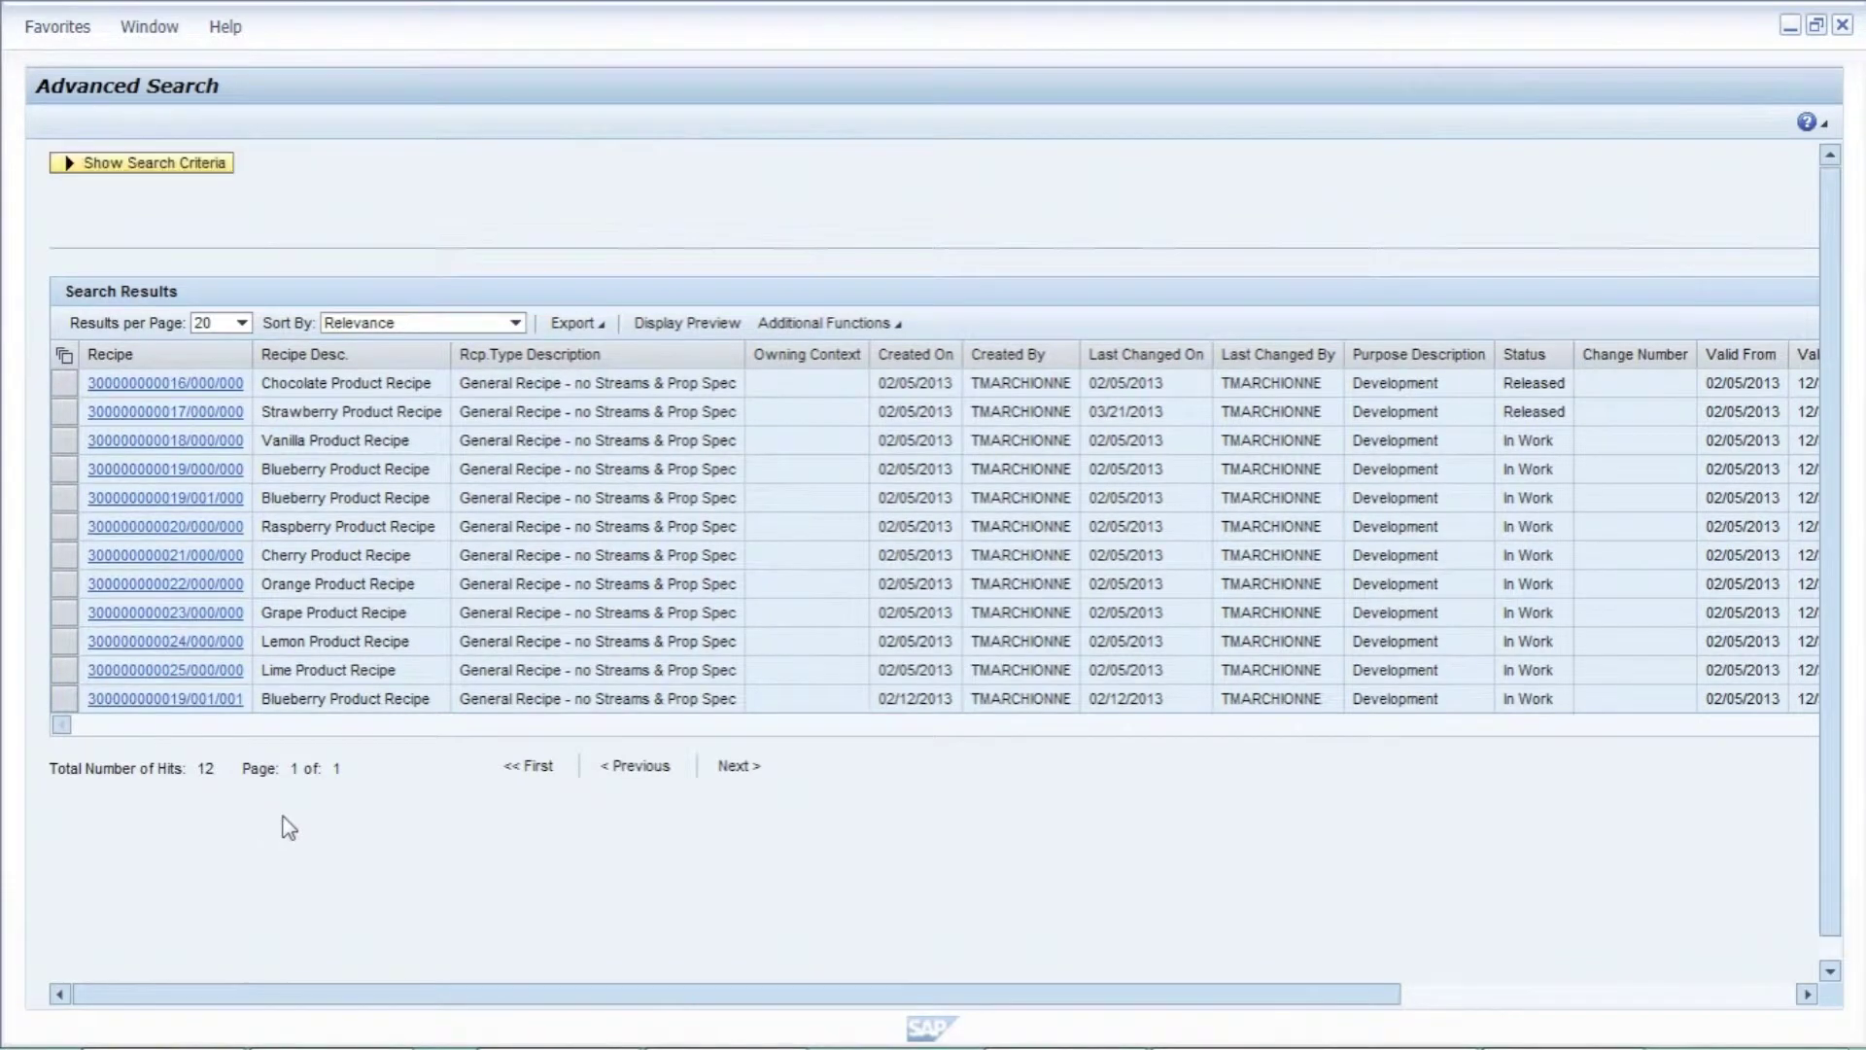
Select all result rows, look at Additional Functions without acting, then deselect all rows.
left_click(64, 356)
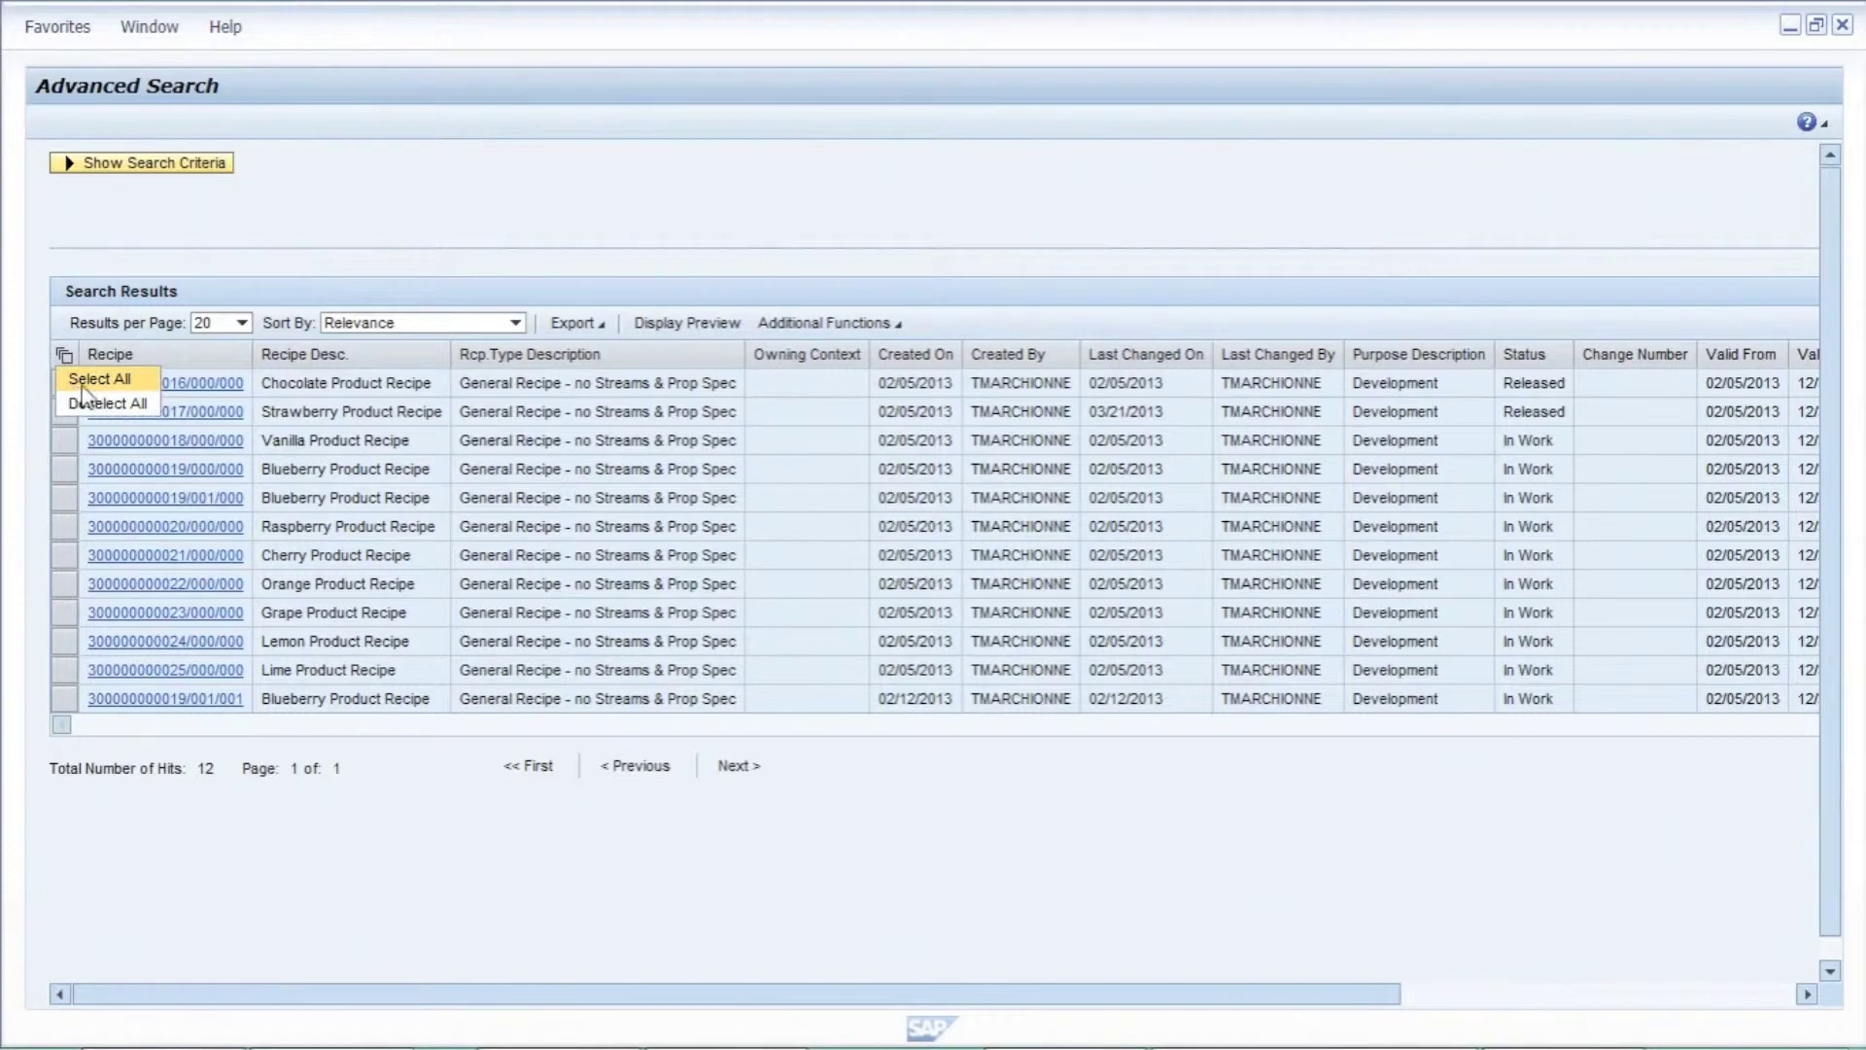
left_click(83, 381)
left_click(895, 324)
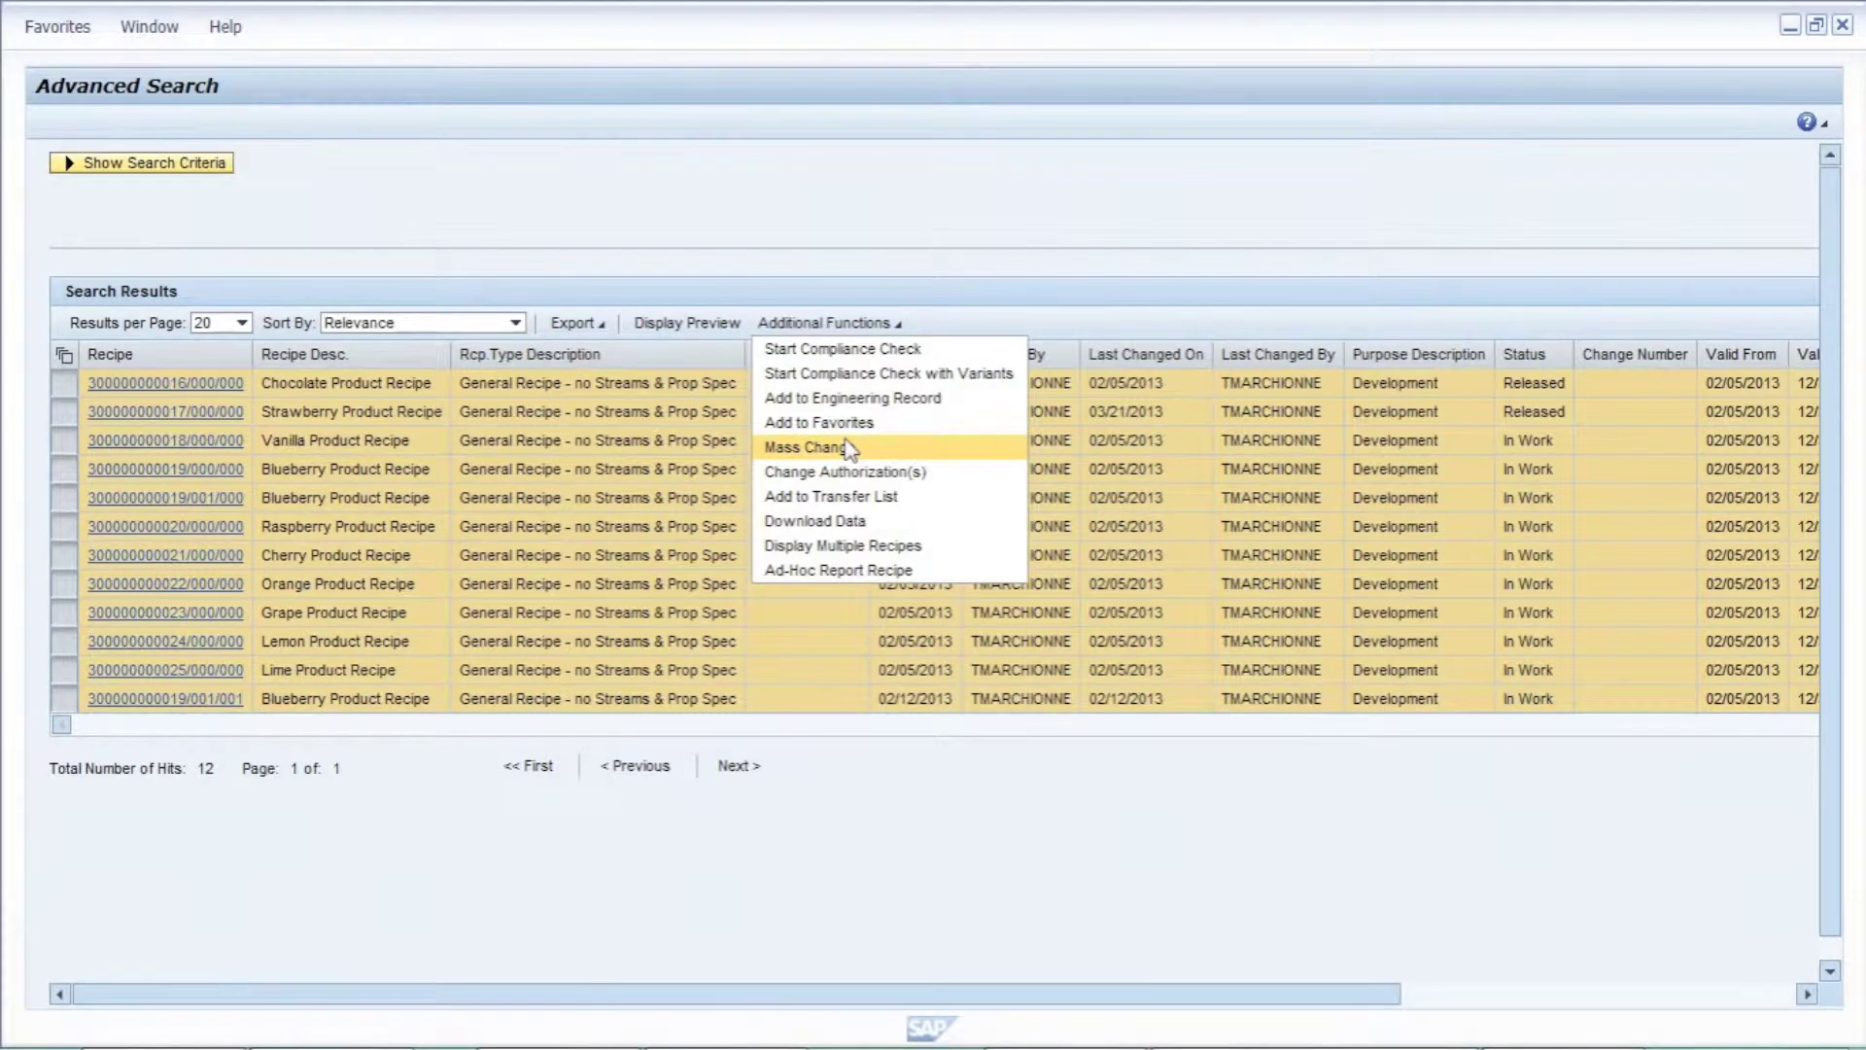
left_click(680, 853)
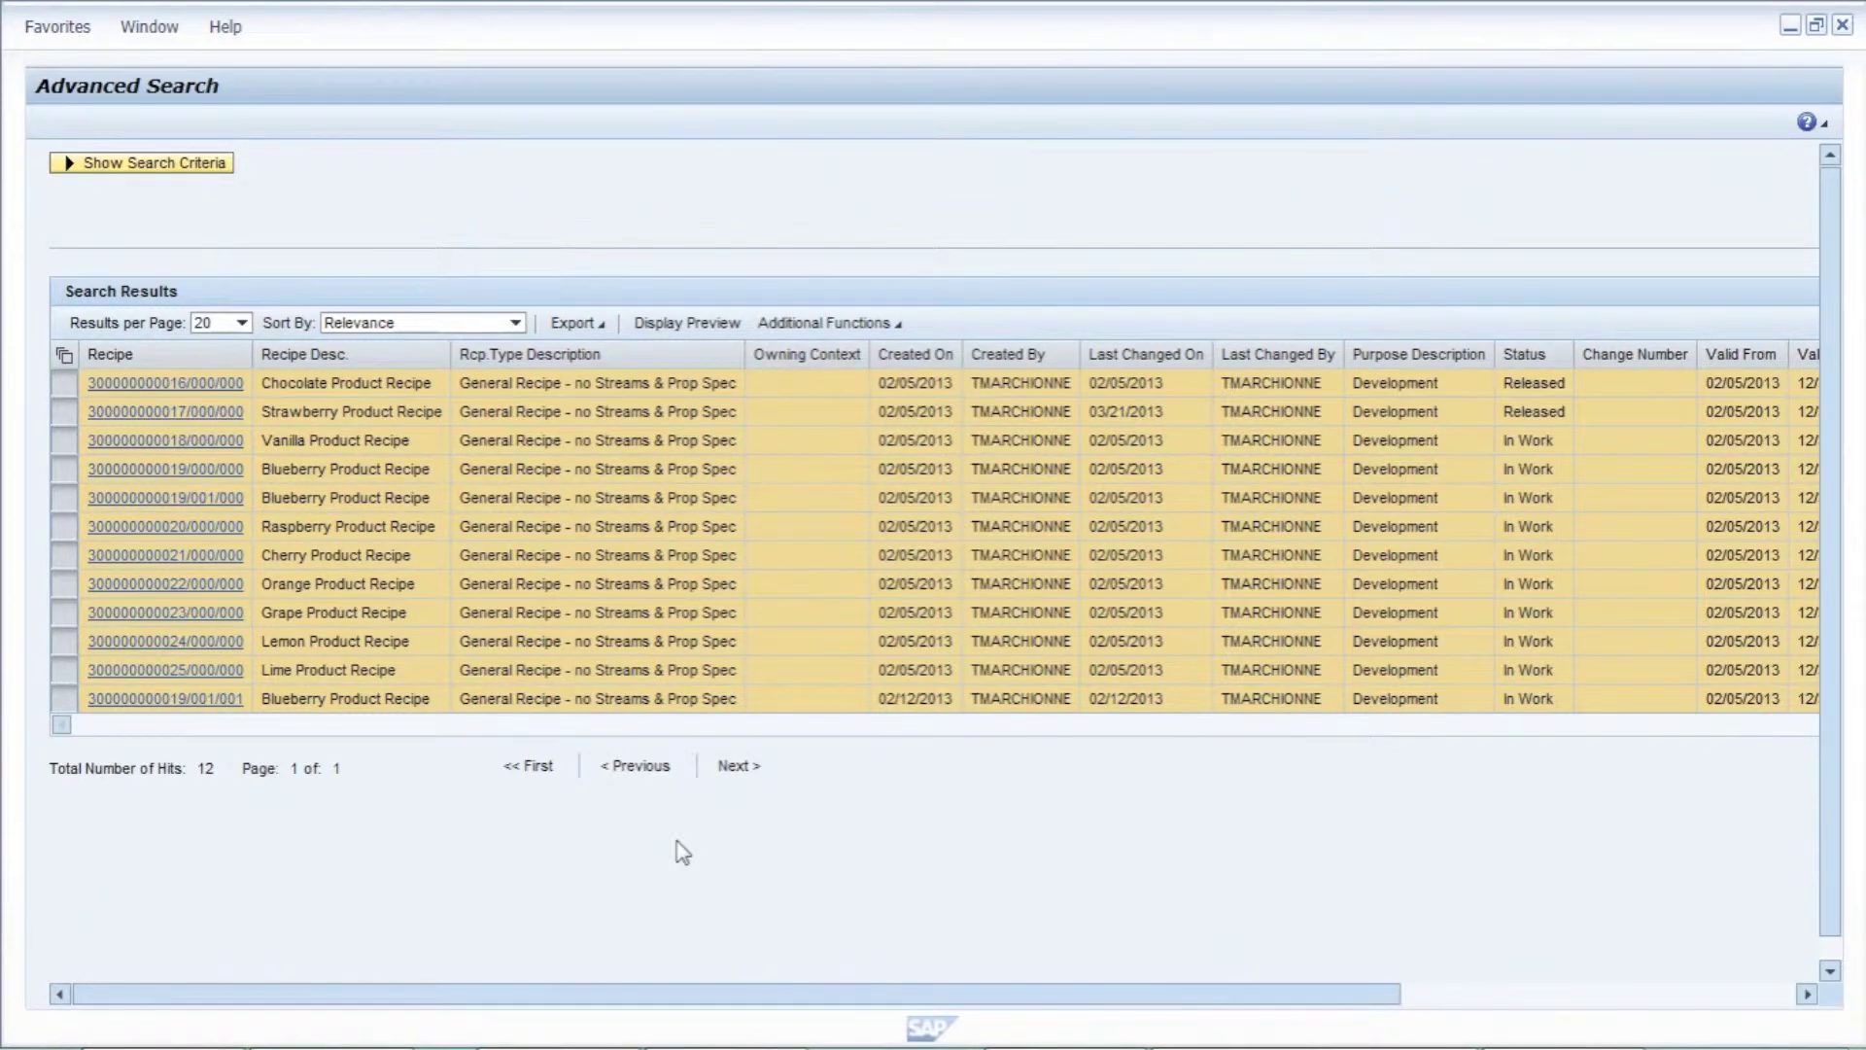
left_click(64, 356)
left_click(77, 408)
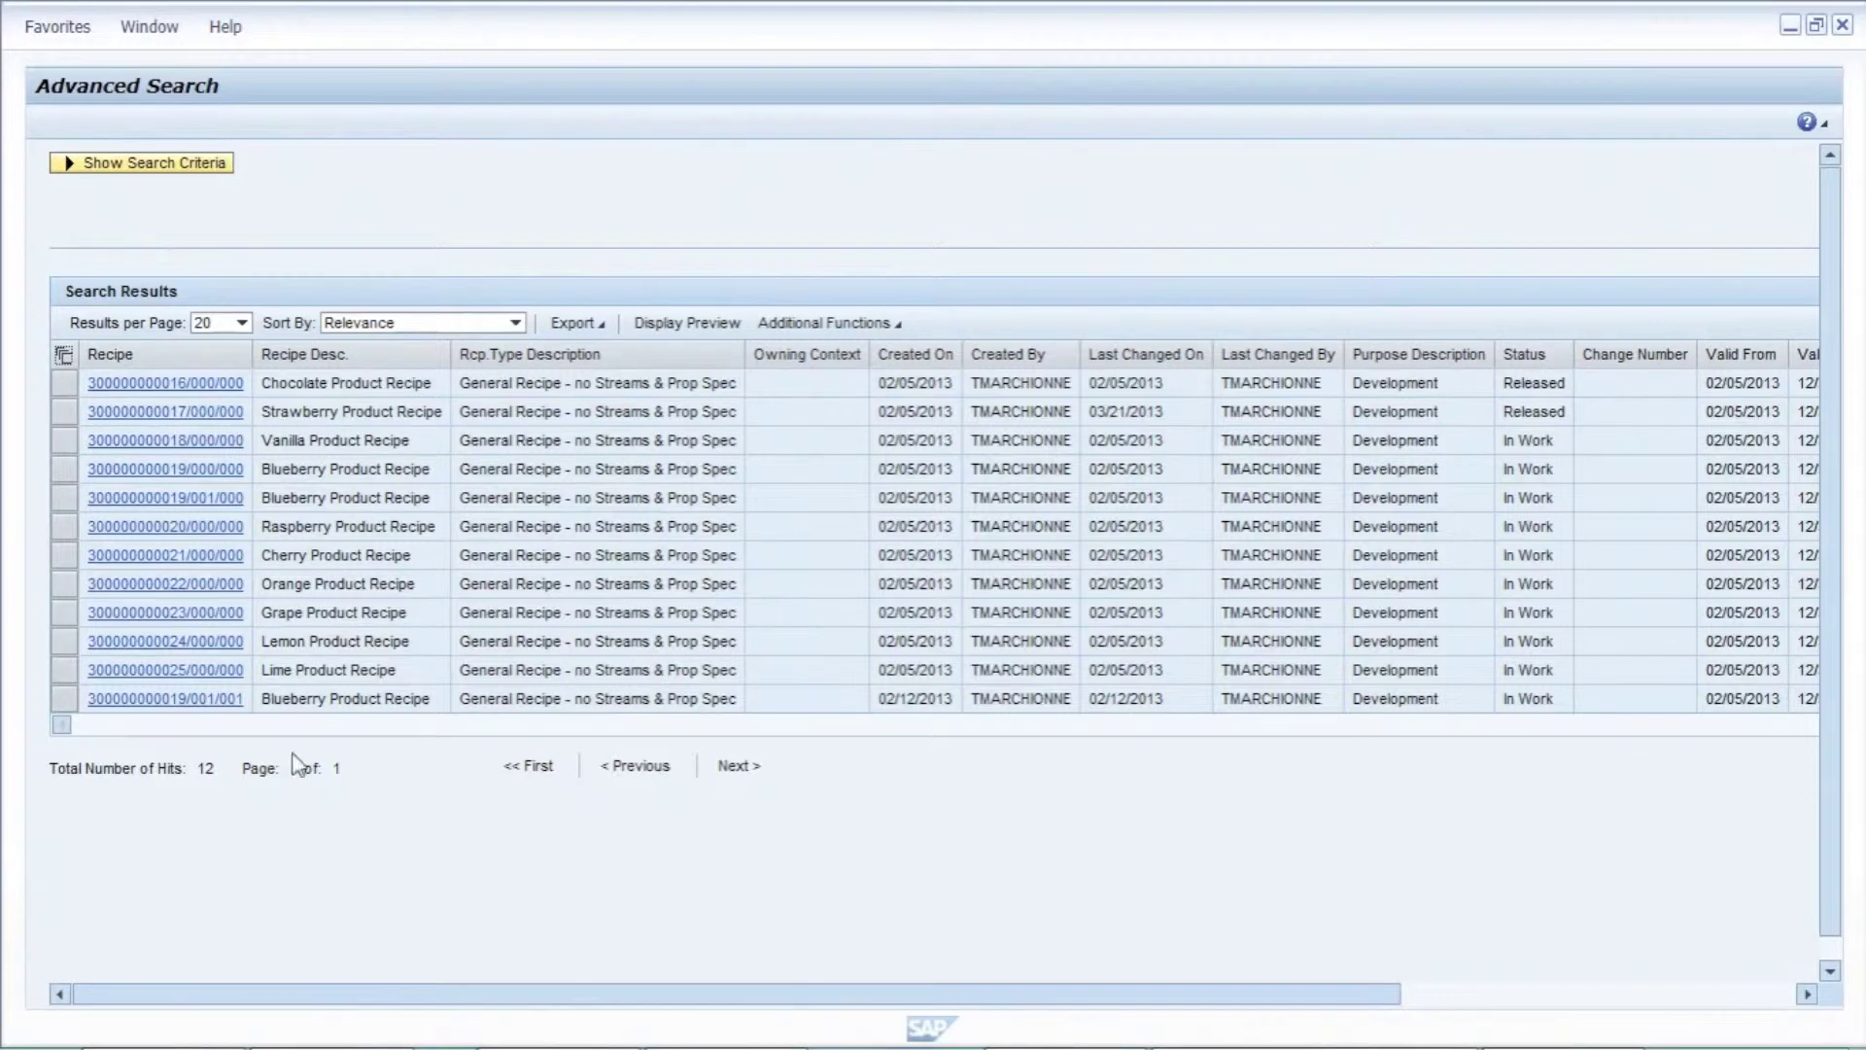
left_click(145, 387)
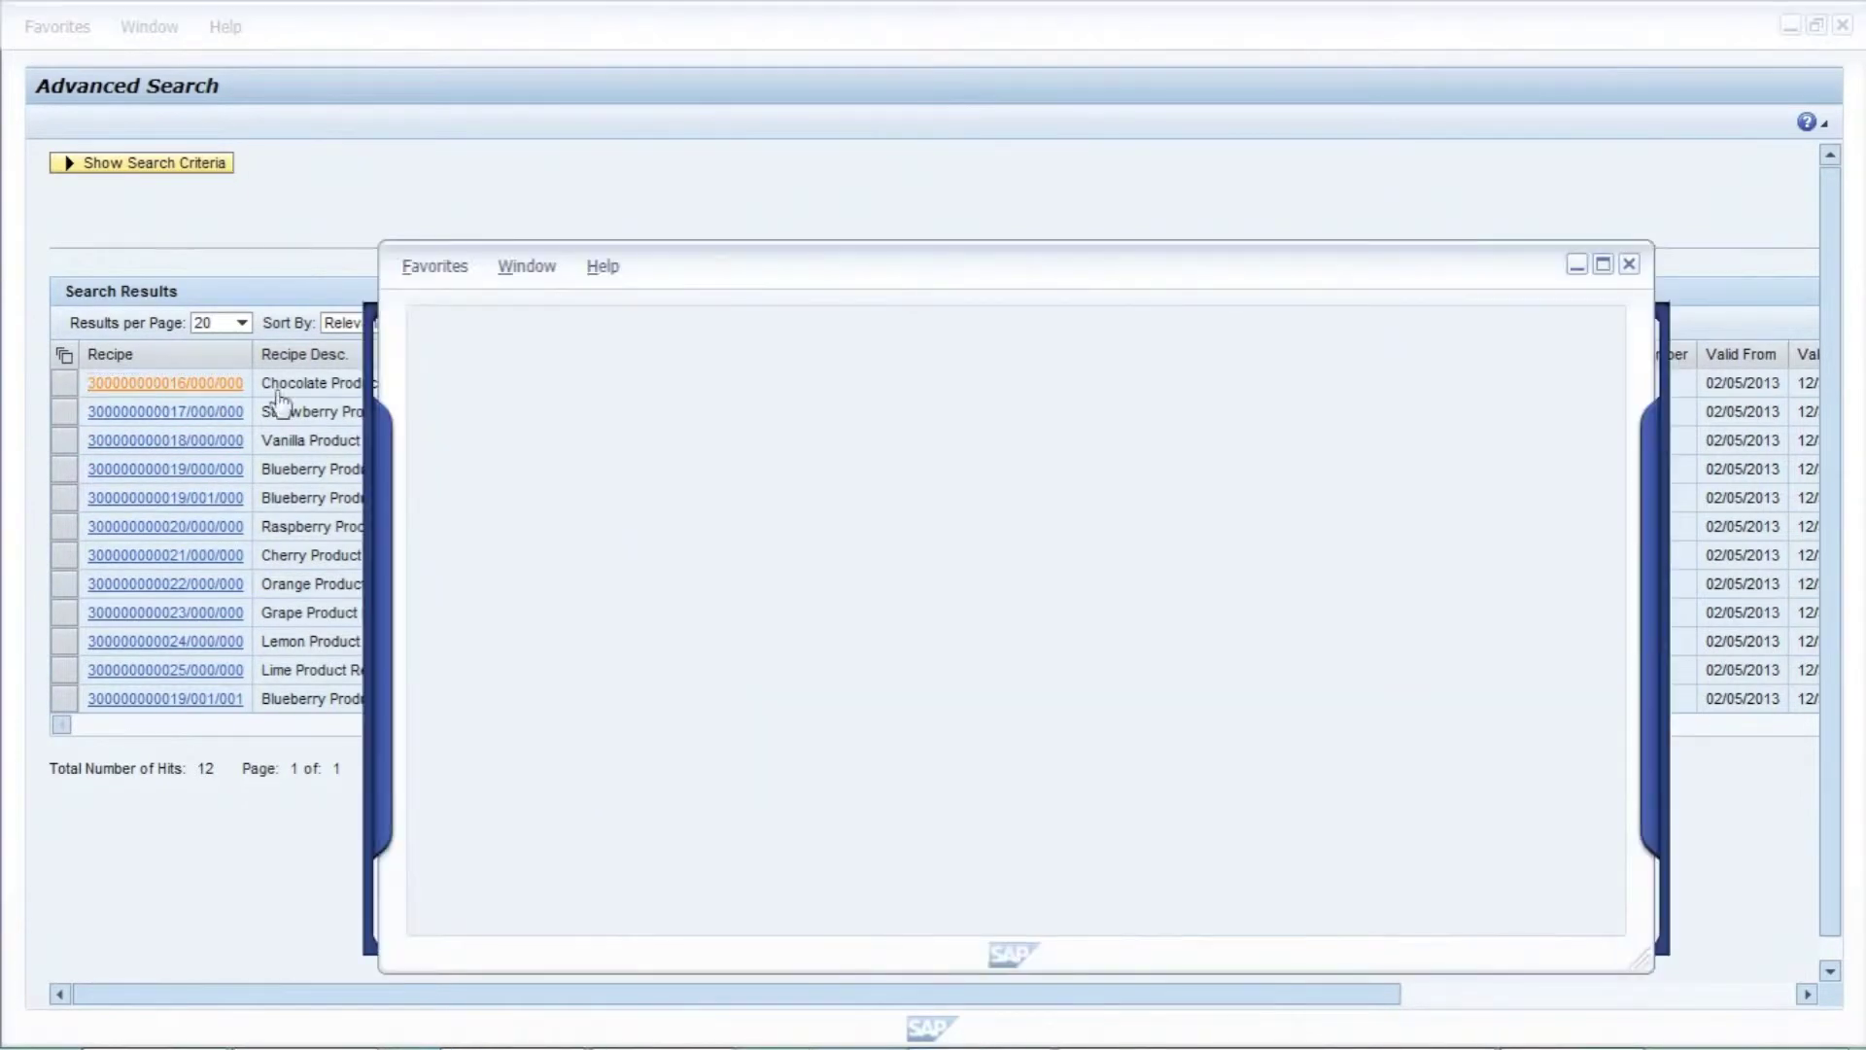
left_click(1603, 264)
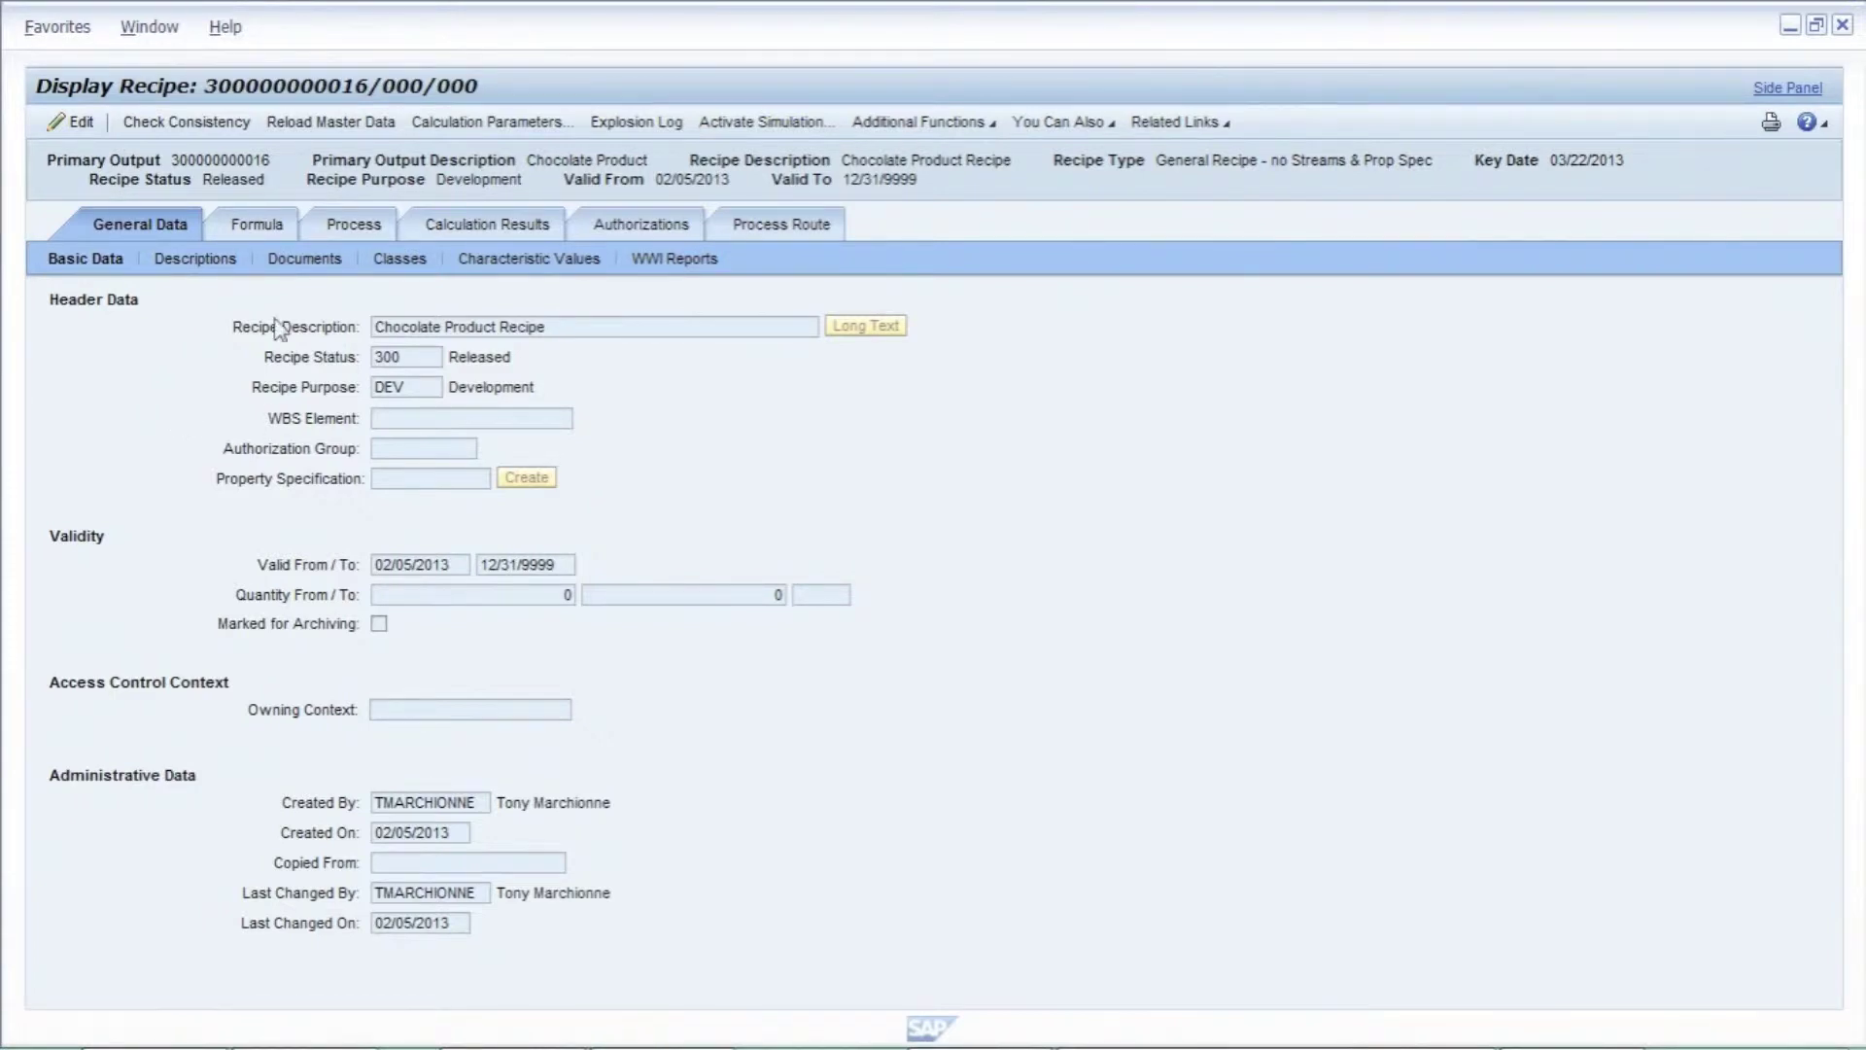
left_click_drag(203, 86, 369, 100)
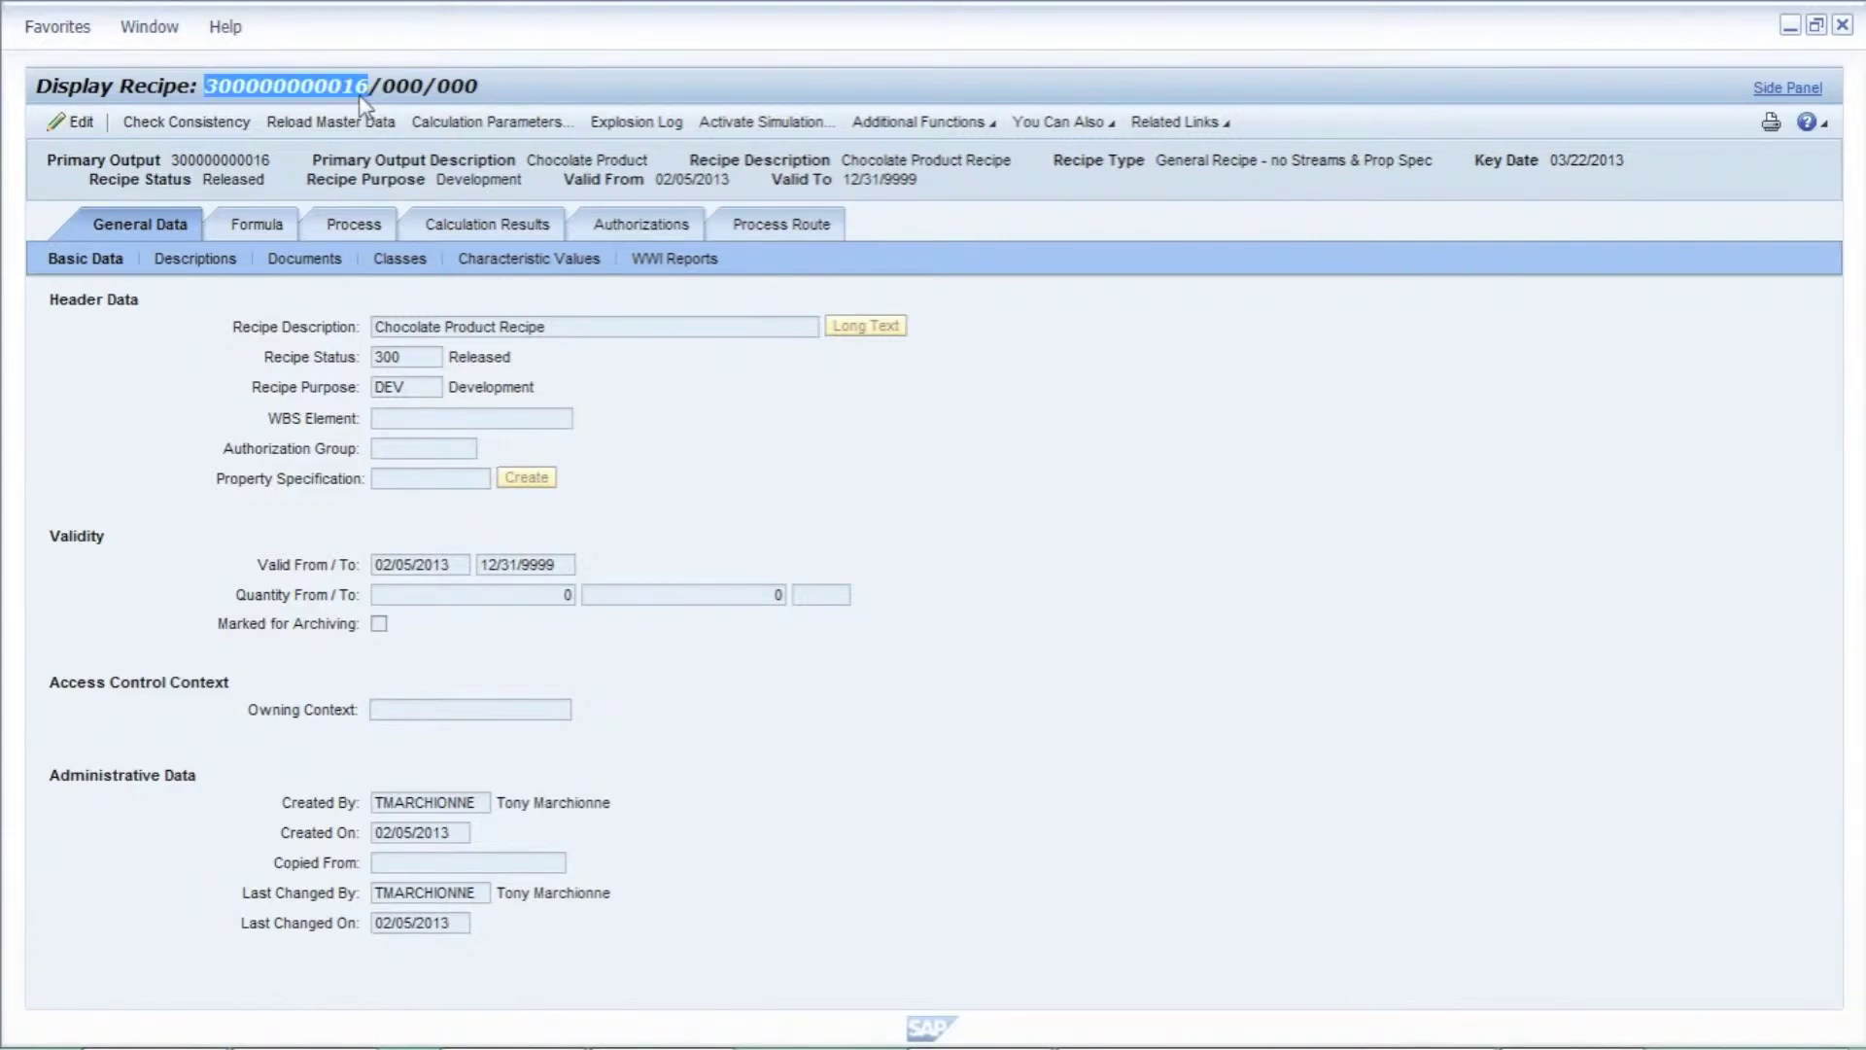
left_click_drag(212, 87, 274, 92)
left_click(402, 88)
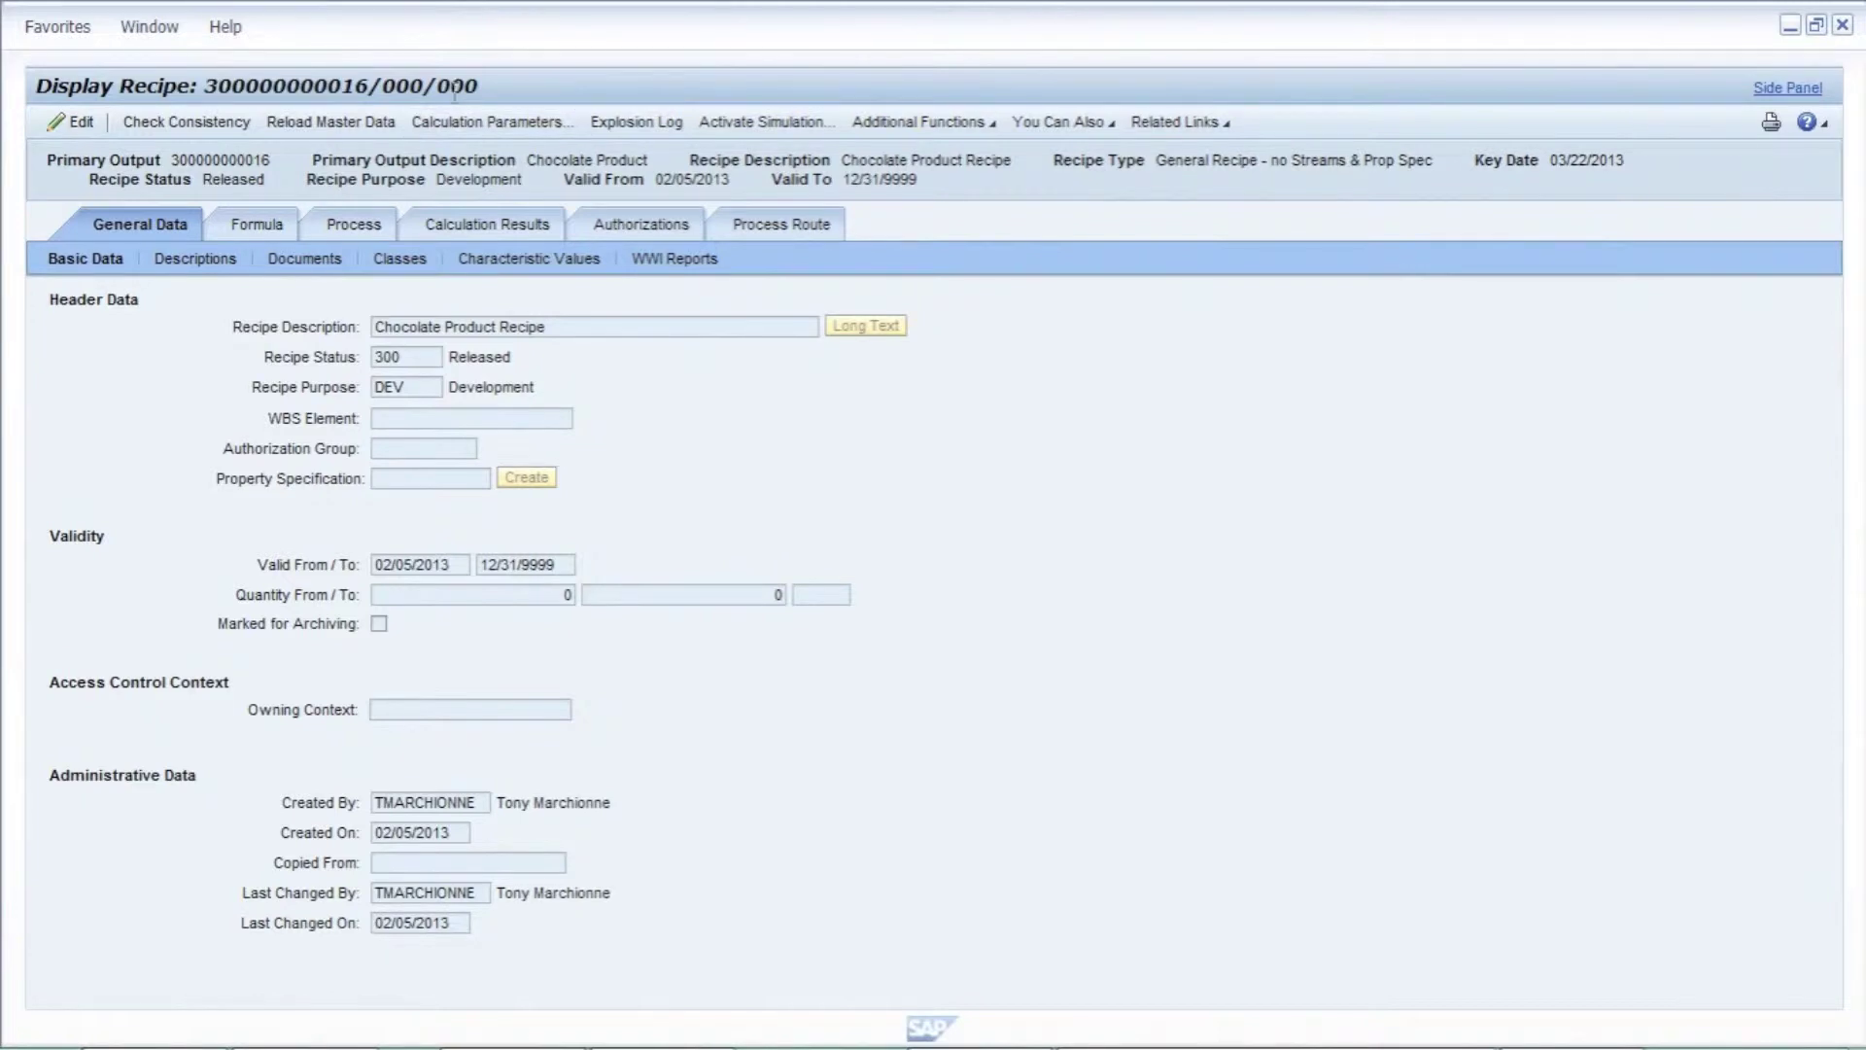
left_click_drag(380, 86, 422, 97)
left_click_drag(436, 87, 477, 107)
left_click(1111, 125)
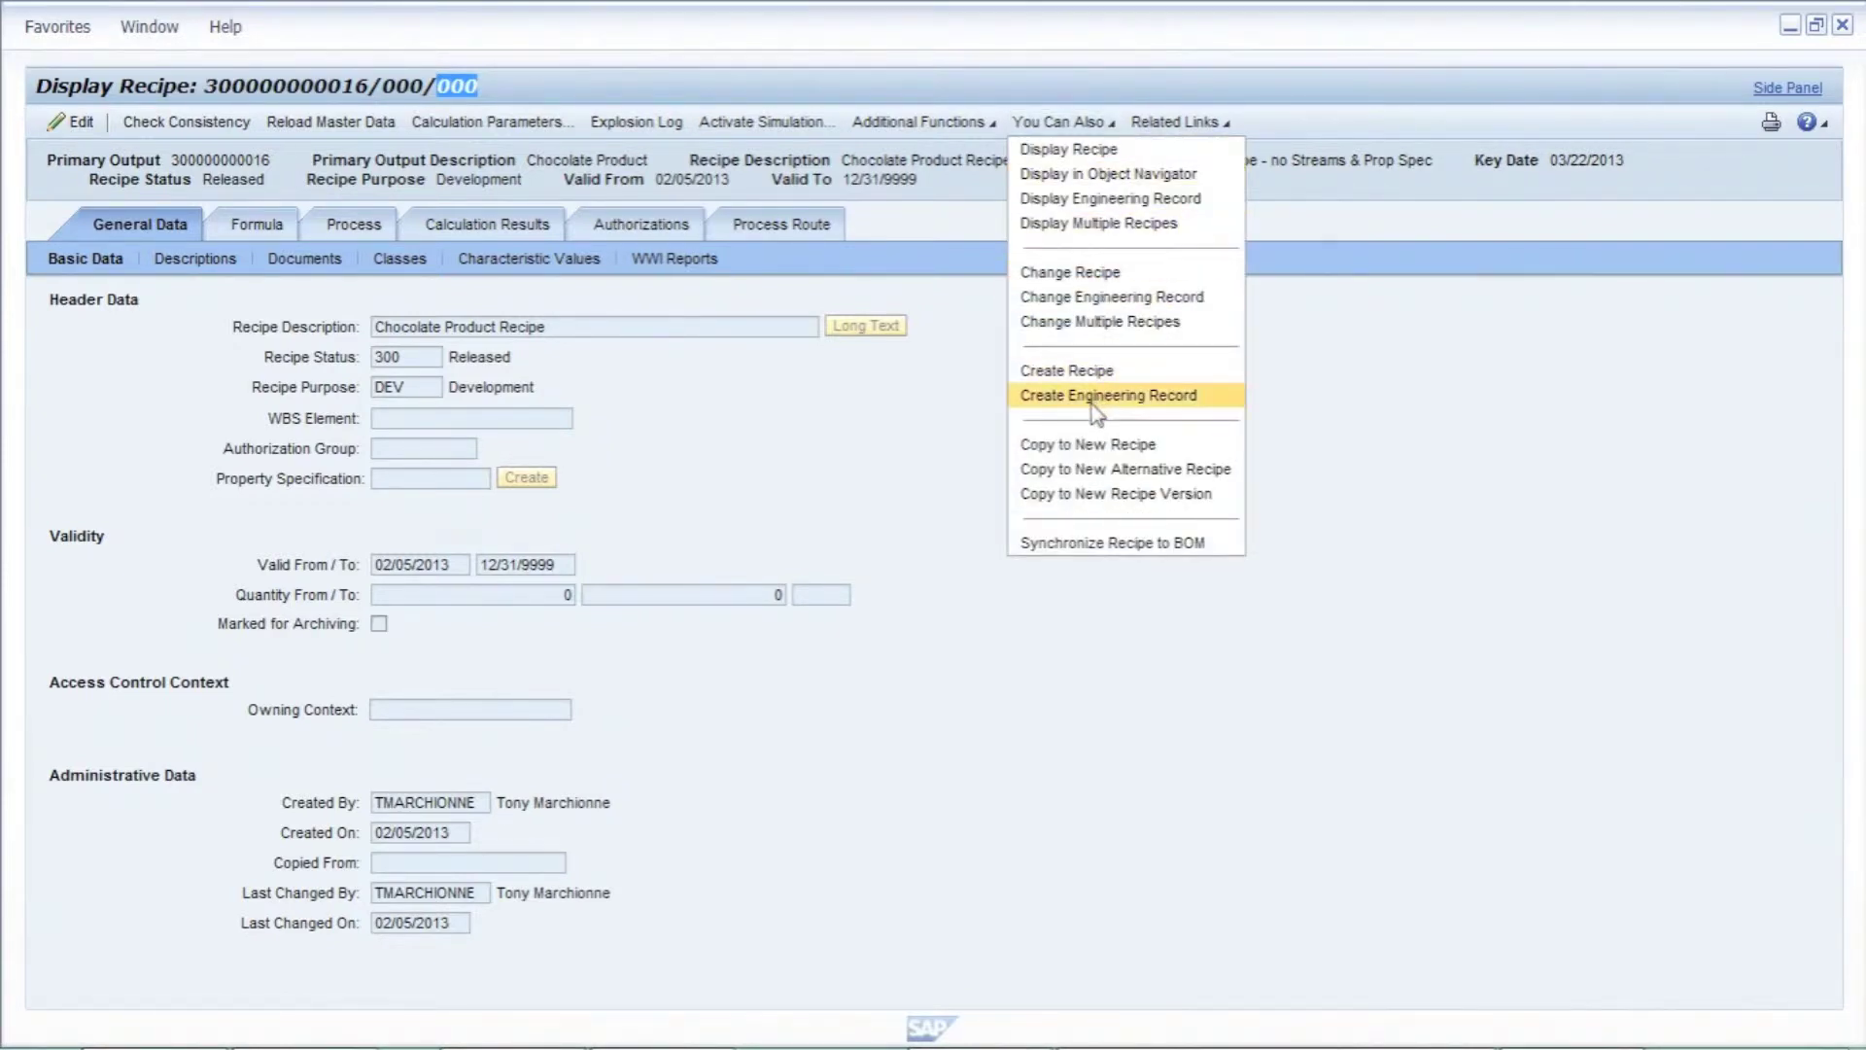
left_click(1096, 496)
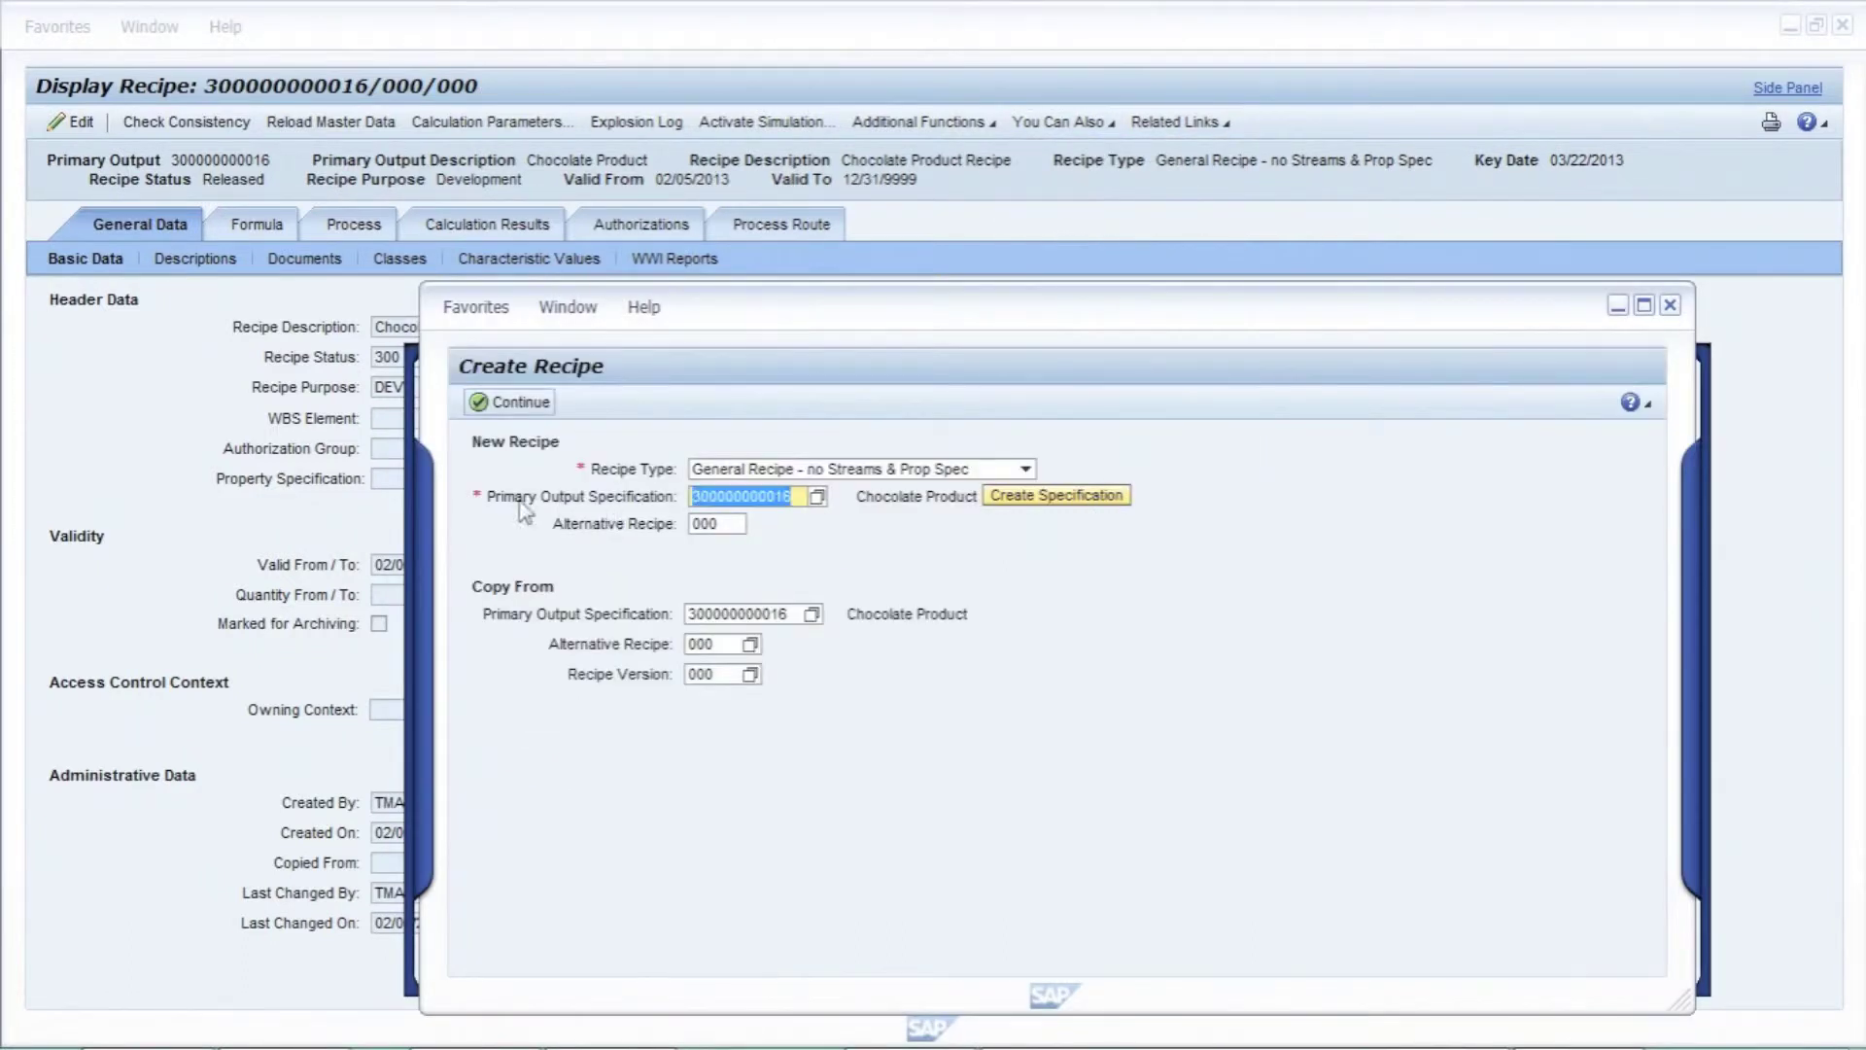
left_click(491, 403)
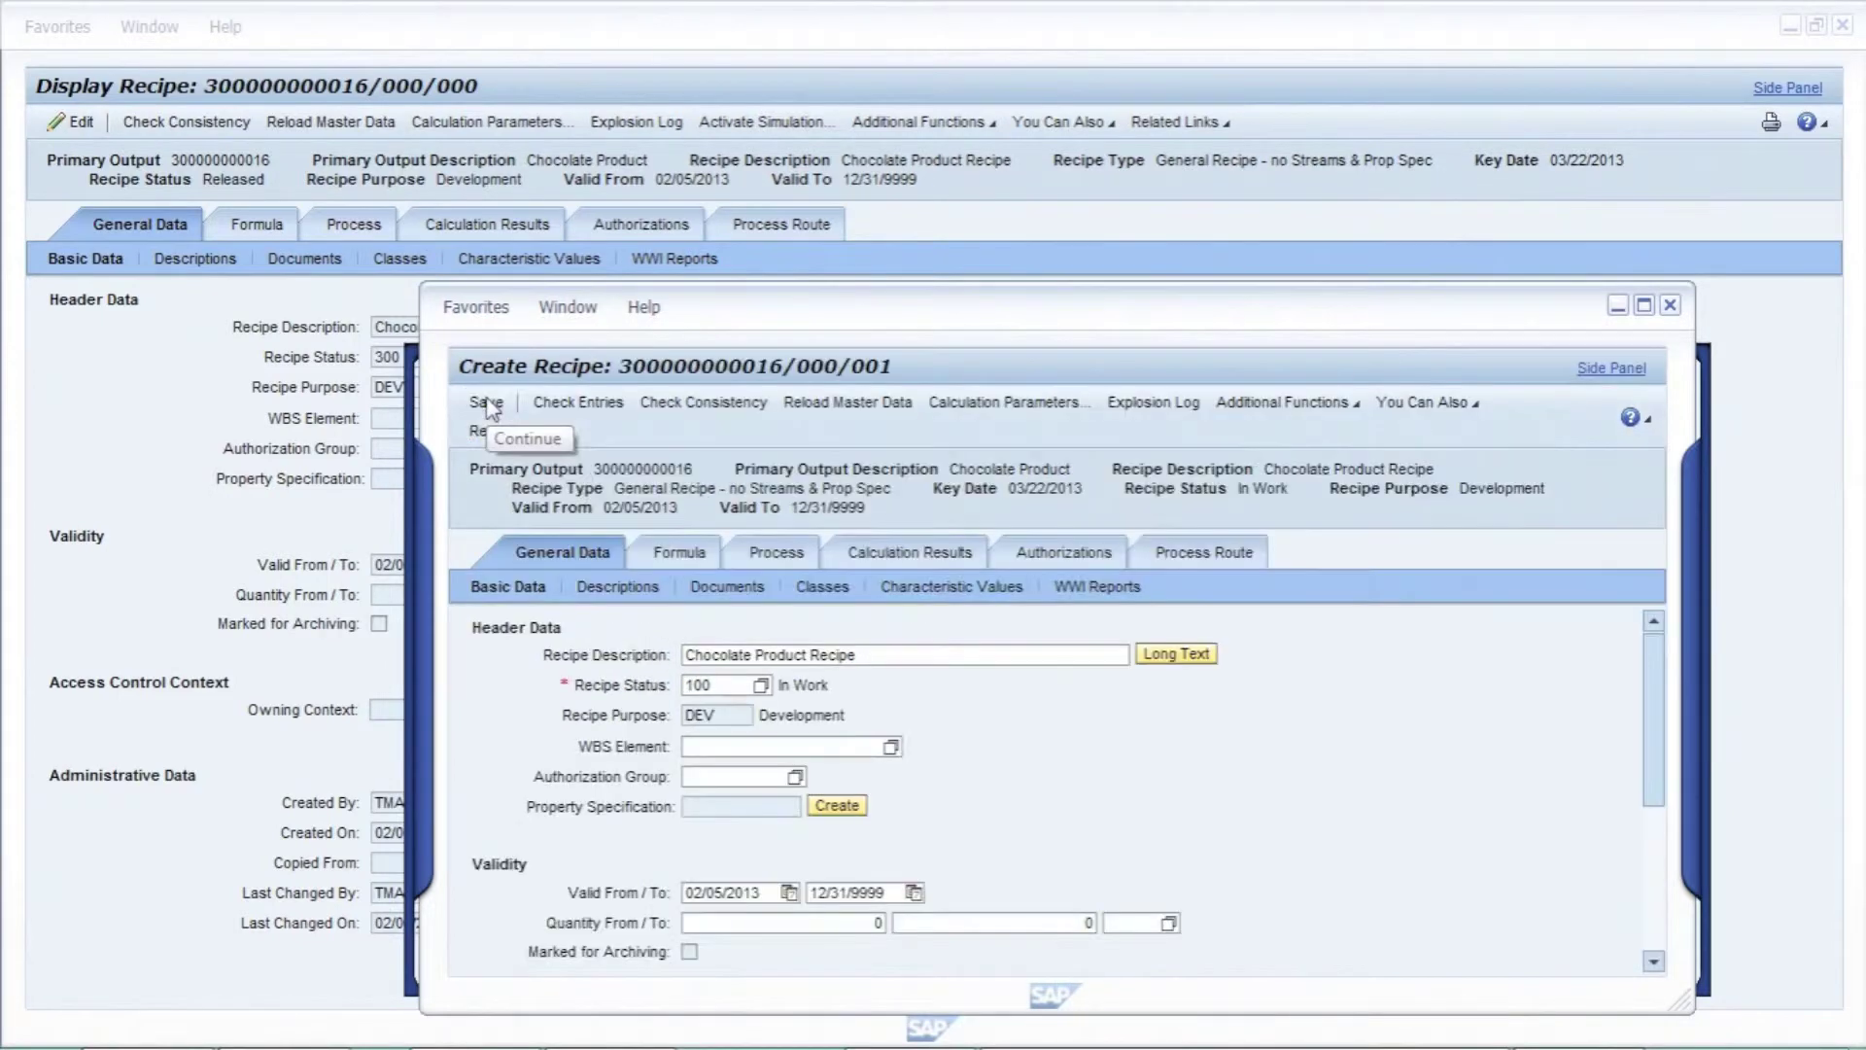
left_click(1645, 305)
left_click_drag(429, 86, 473, 86)
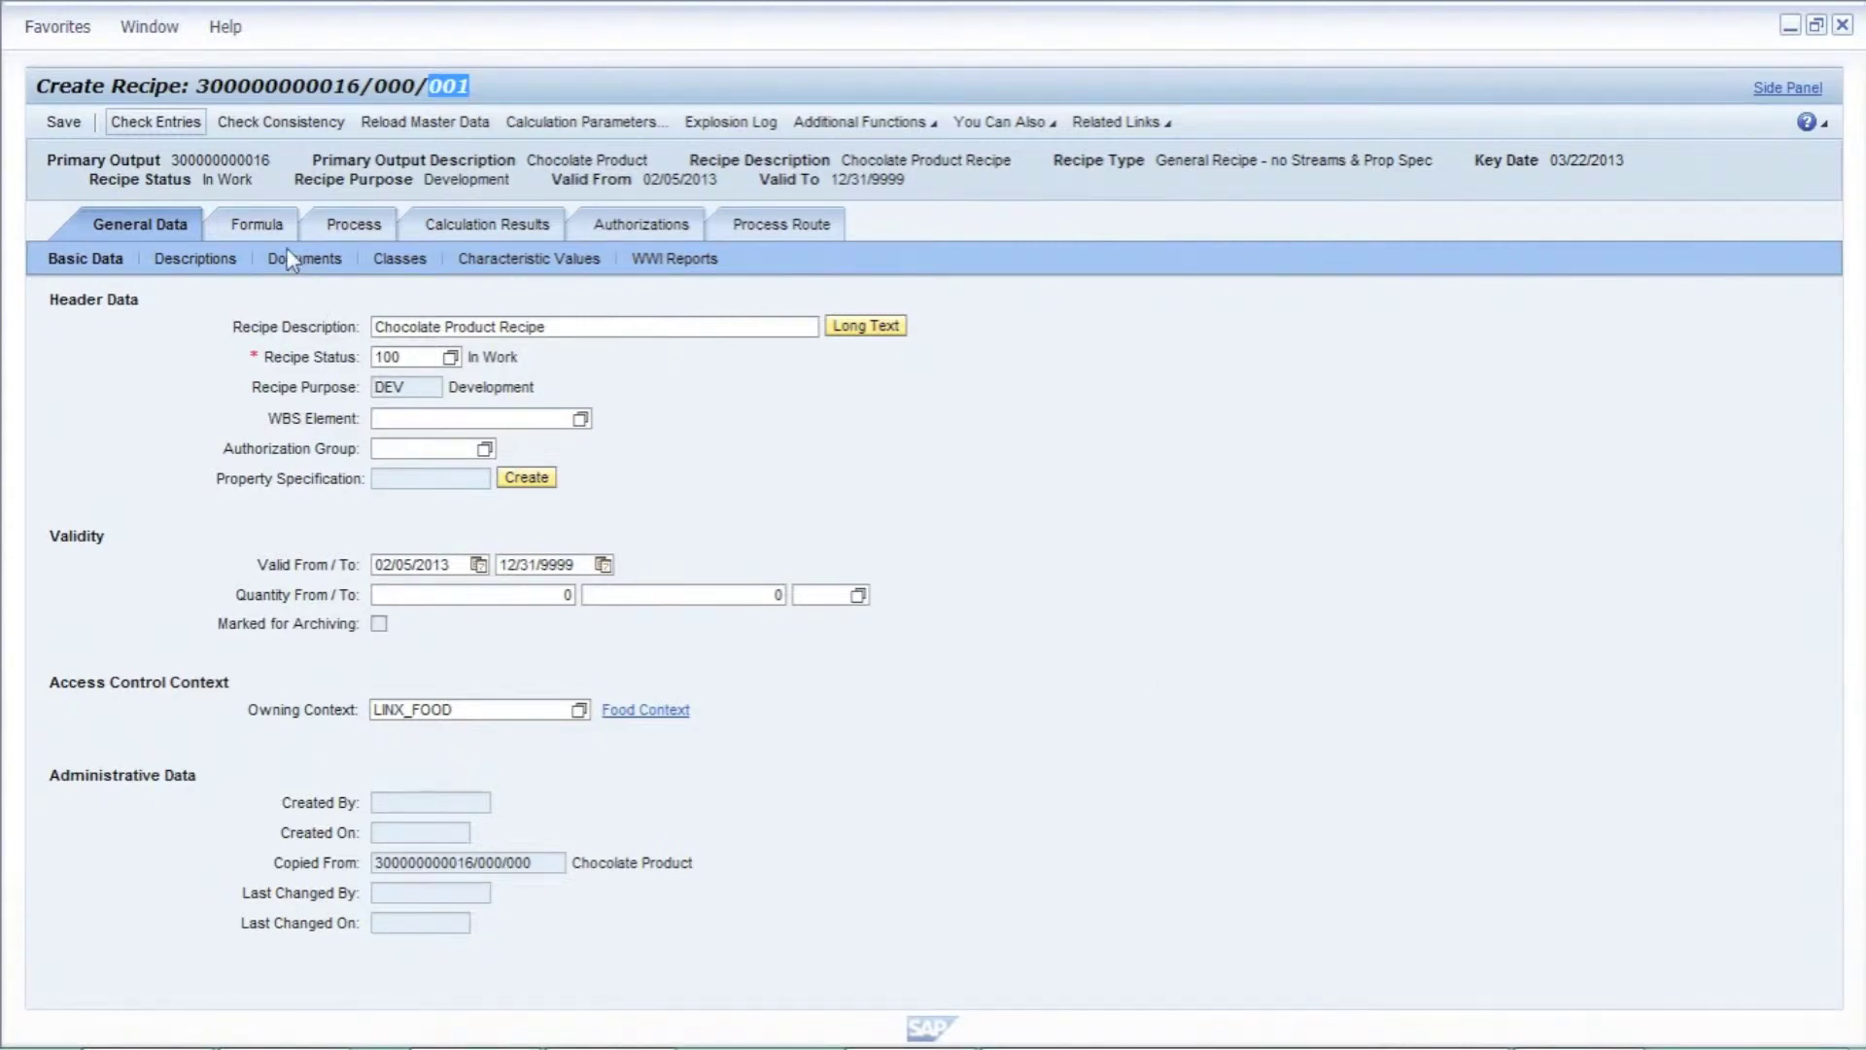
left_click(256, 229)
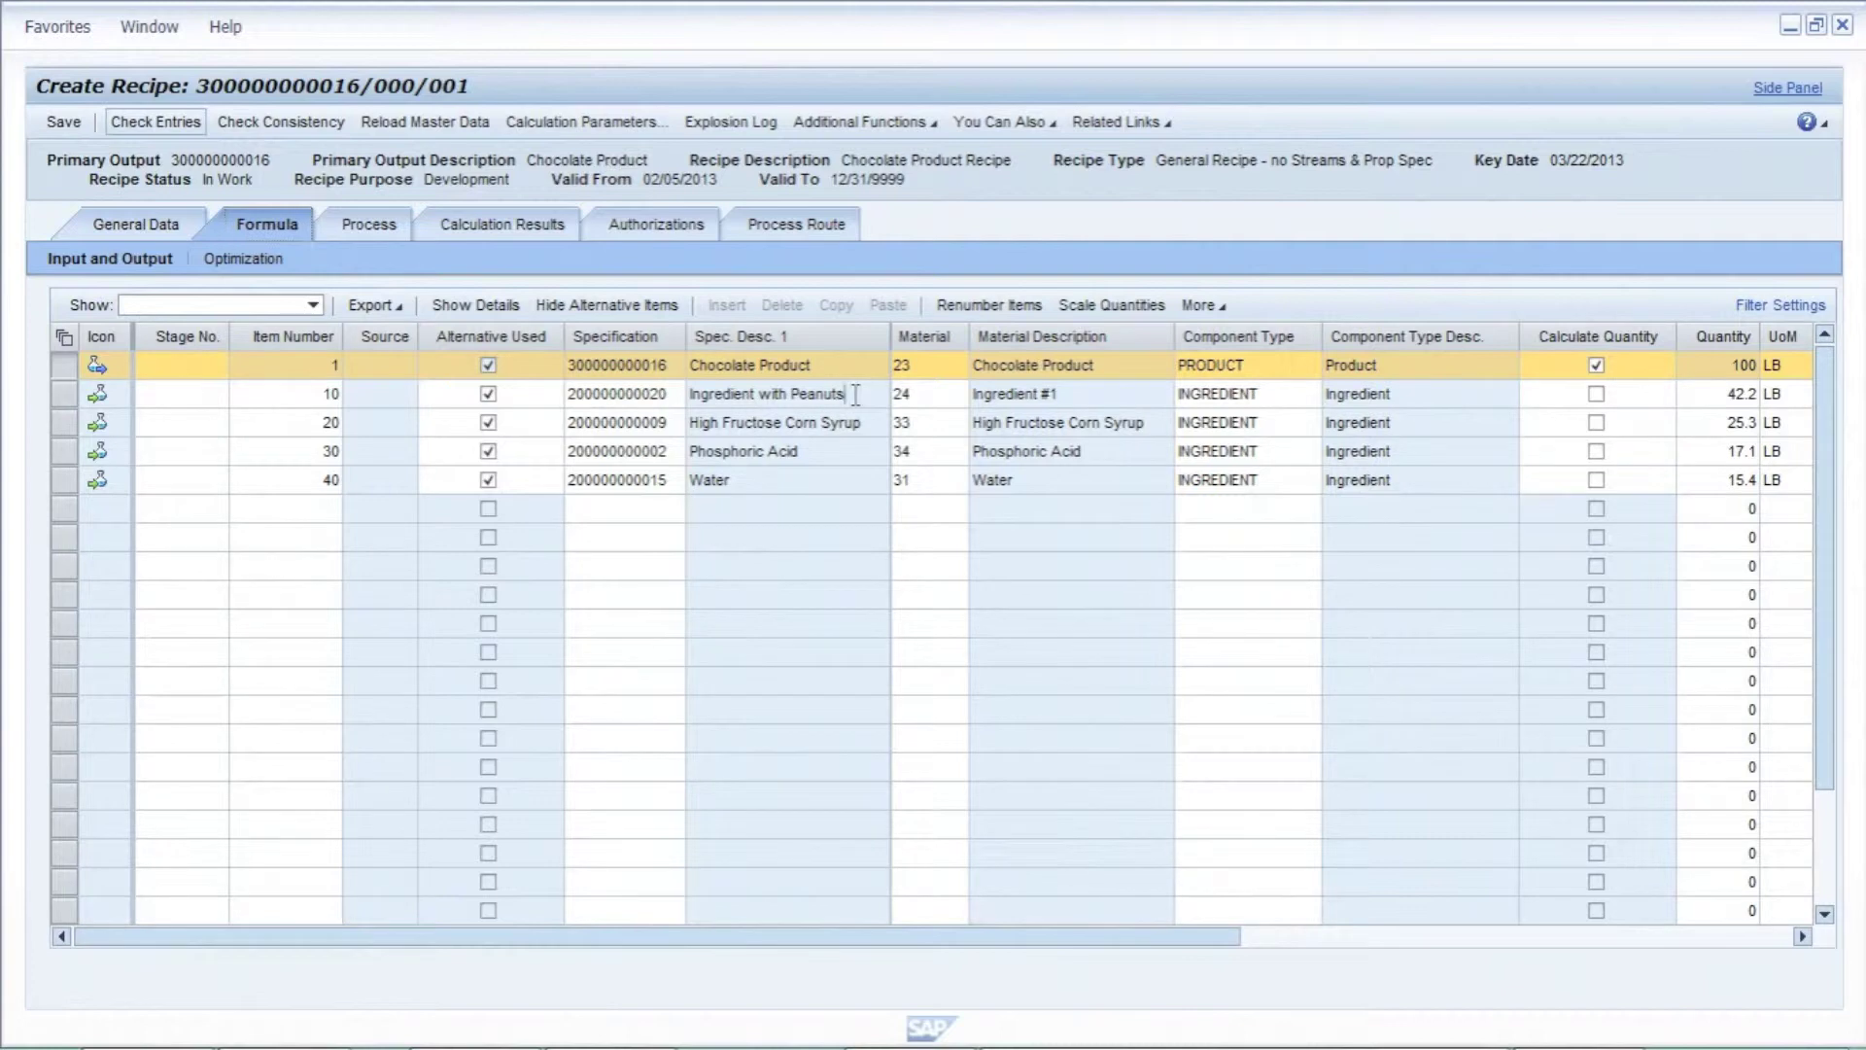
left_click(802, 394)
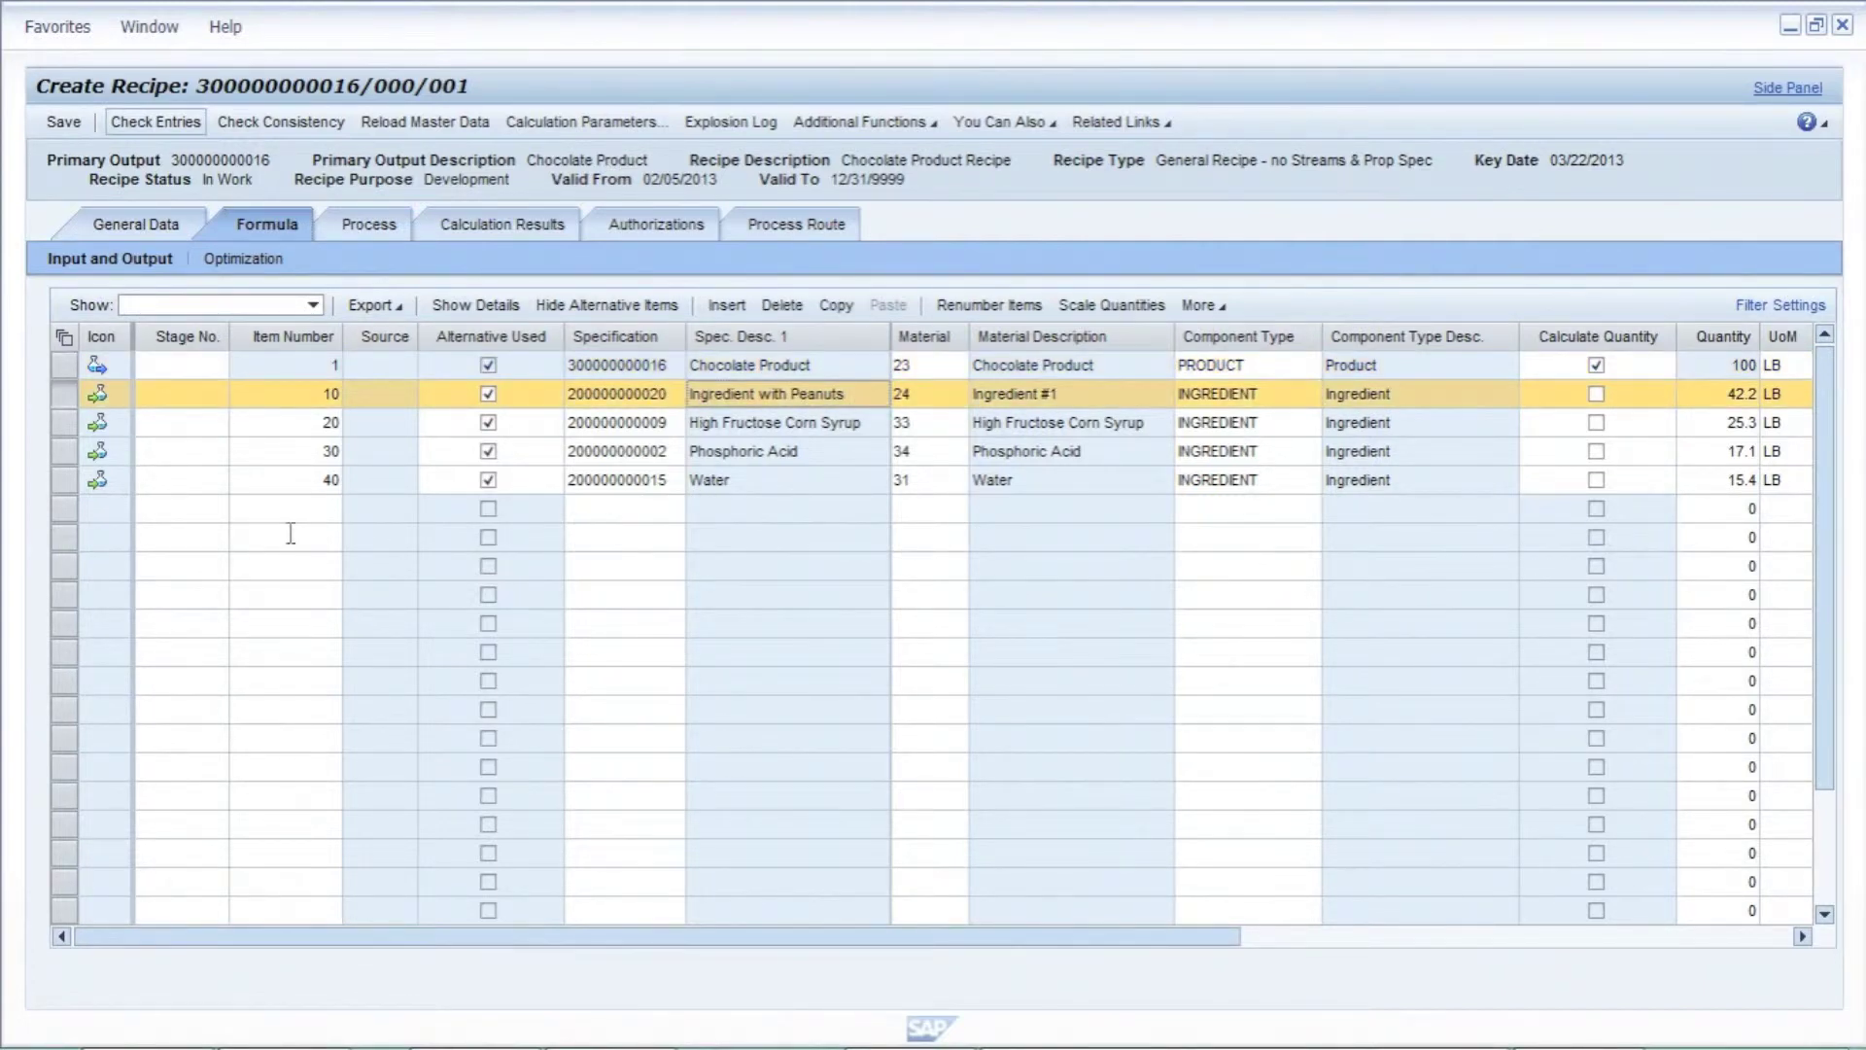
left_click(674, 393)
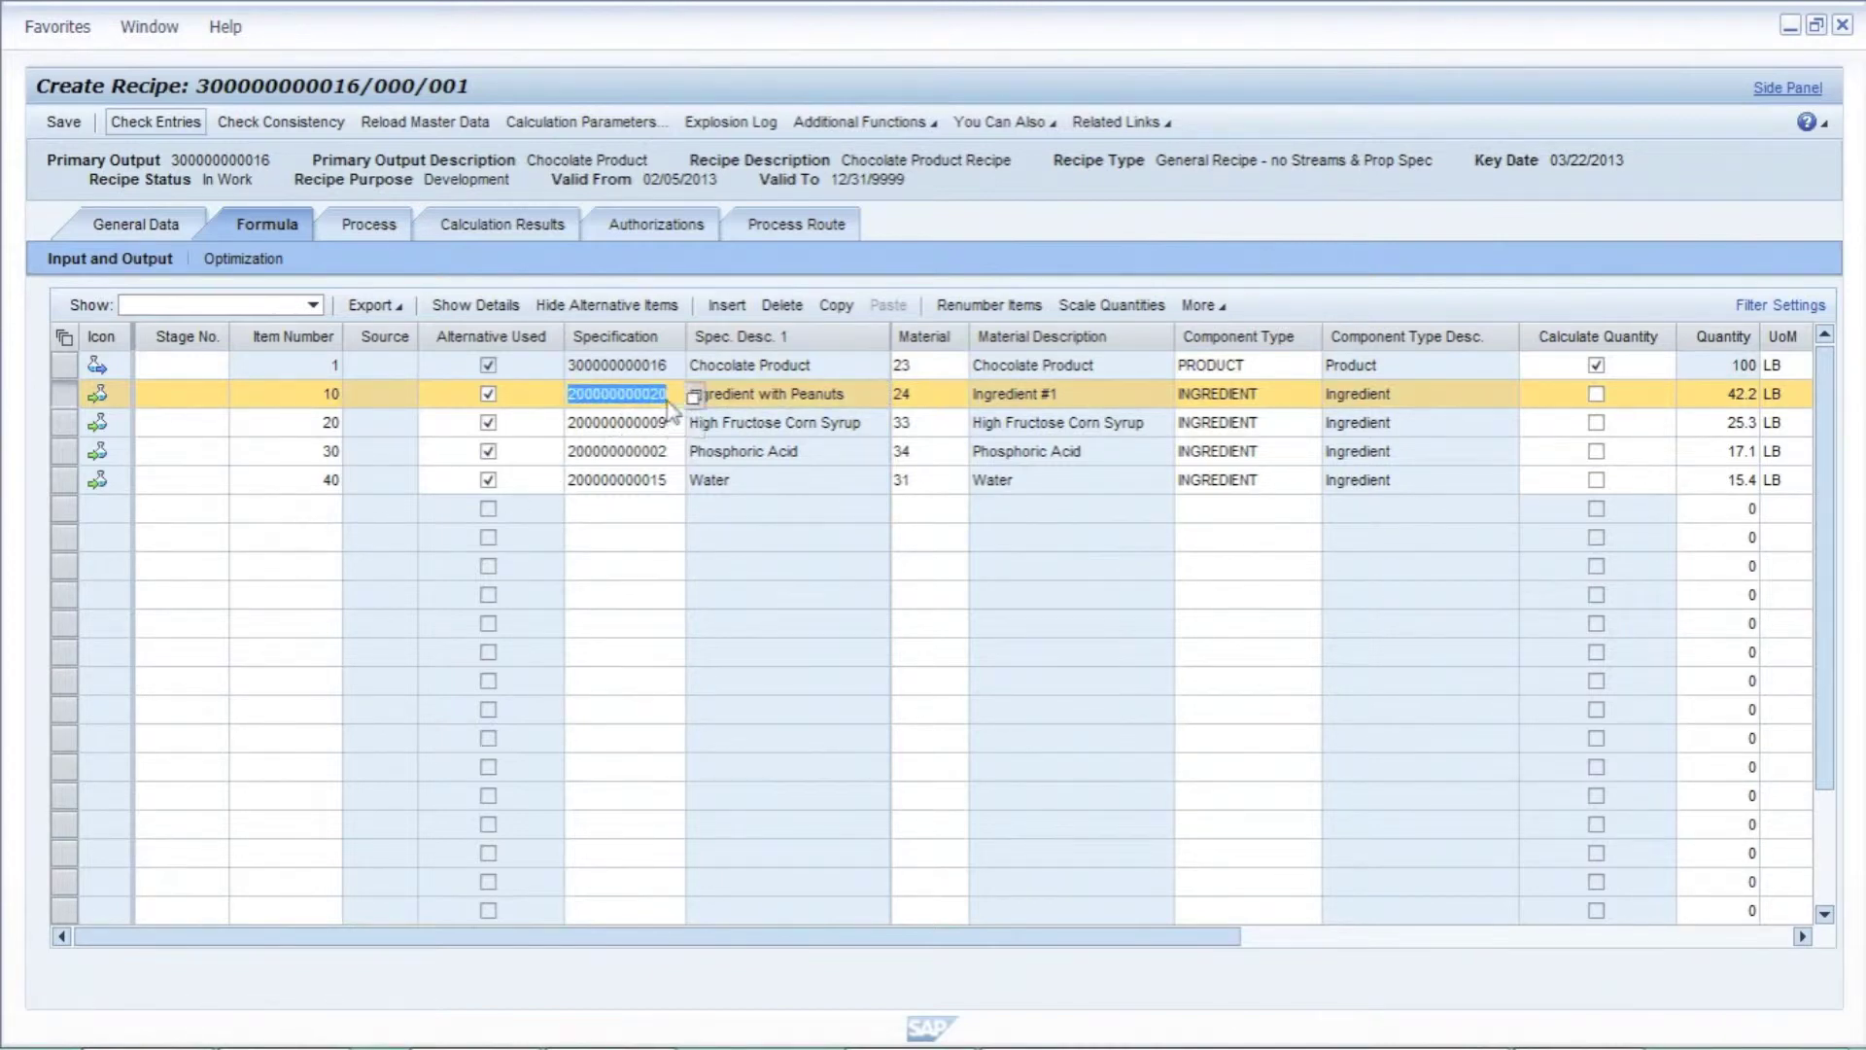
left_click(671, 396)
key("BackSpace")
type("1")
key("Return")
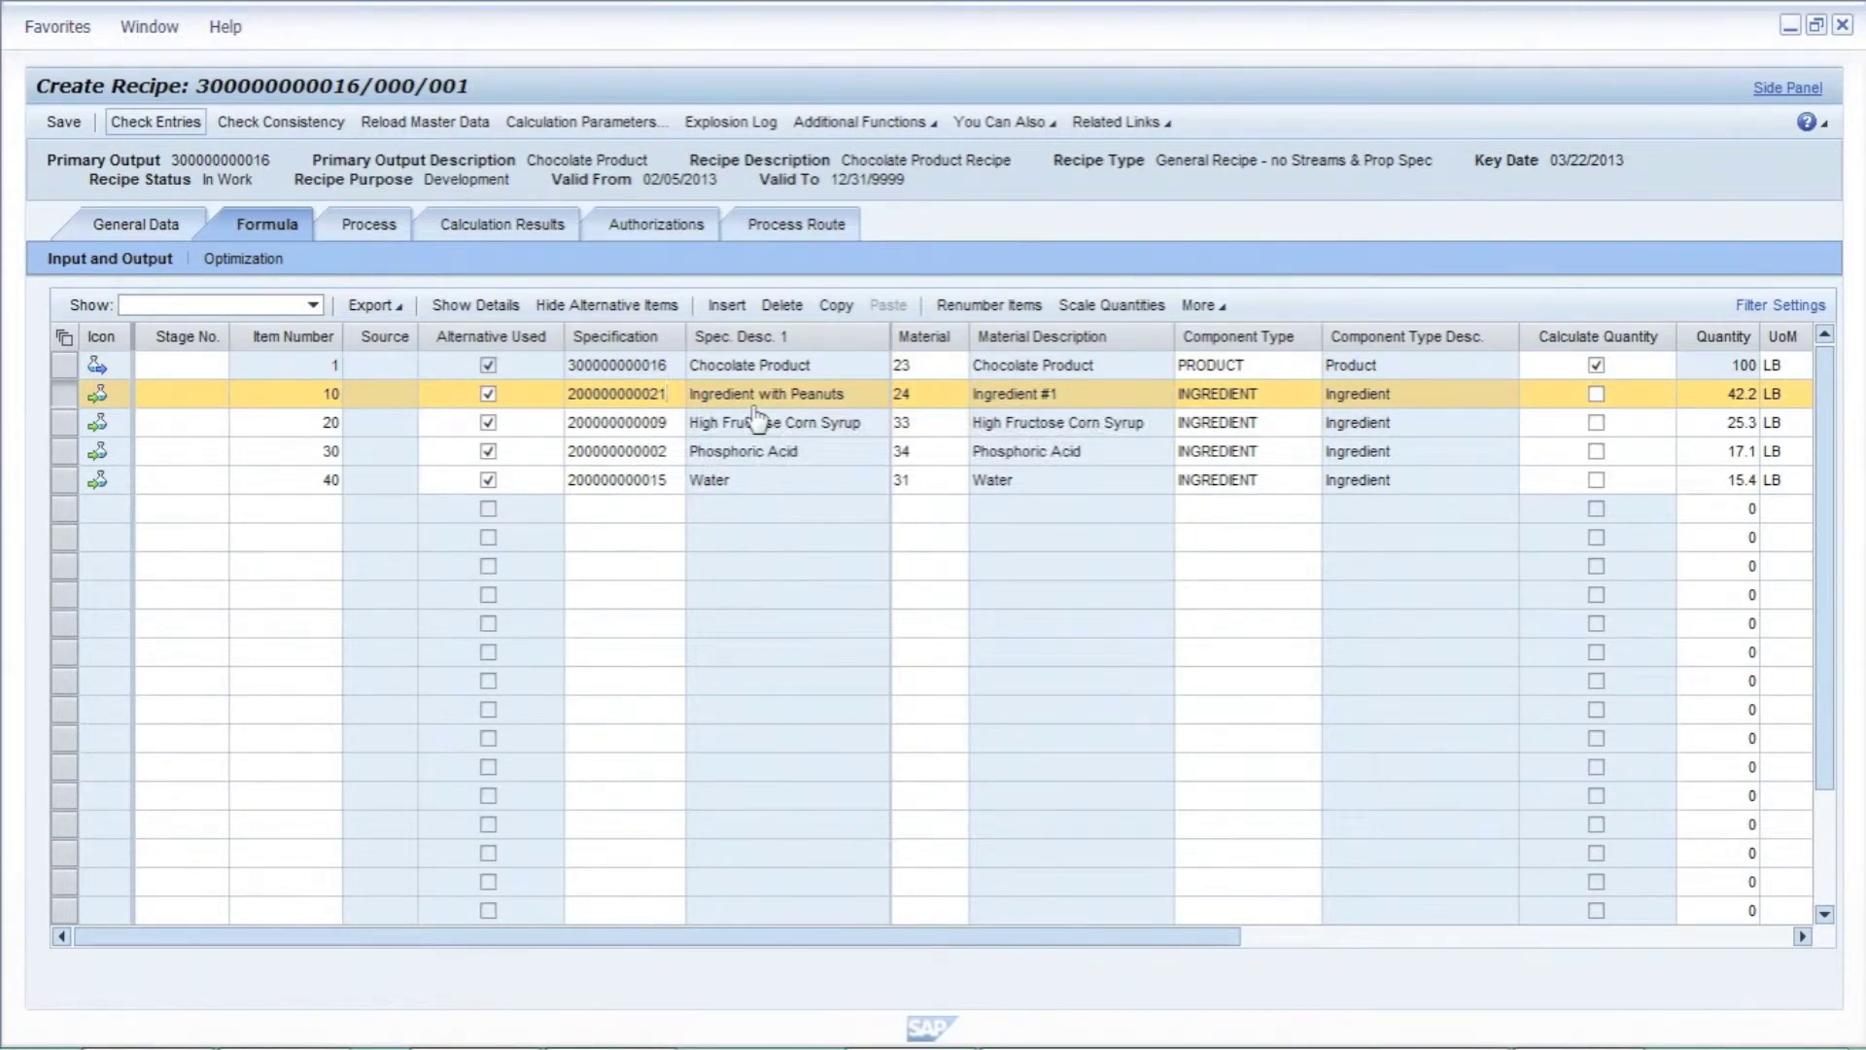
Set item 10's material to 25, check and save the recipe, and show its general data.
double_click(920, 404)
type("25")
left_click(146, 122)
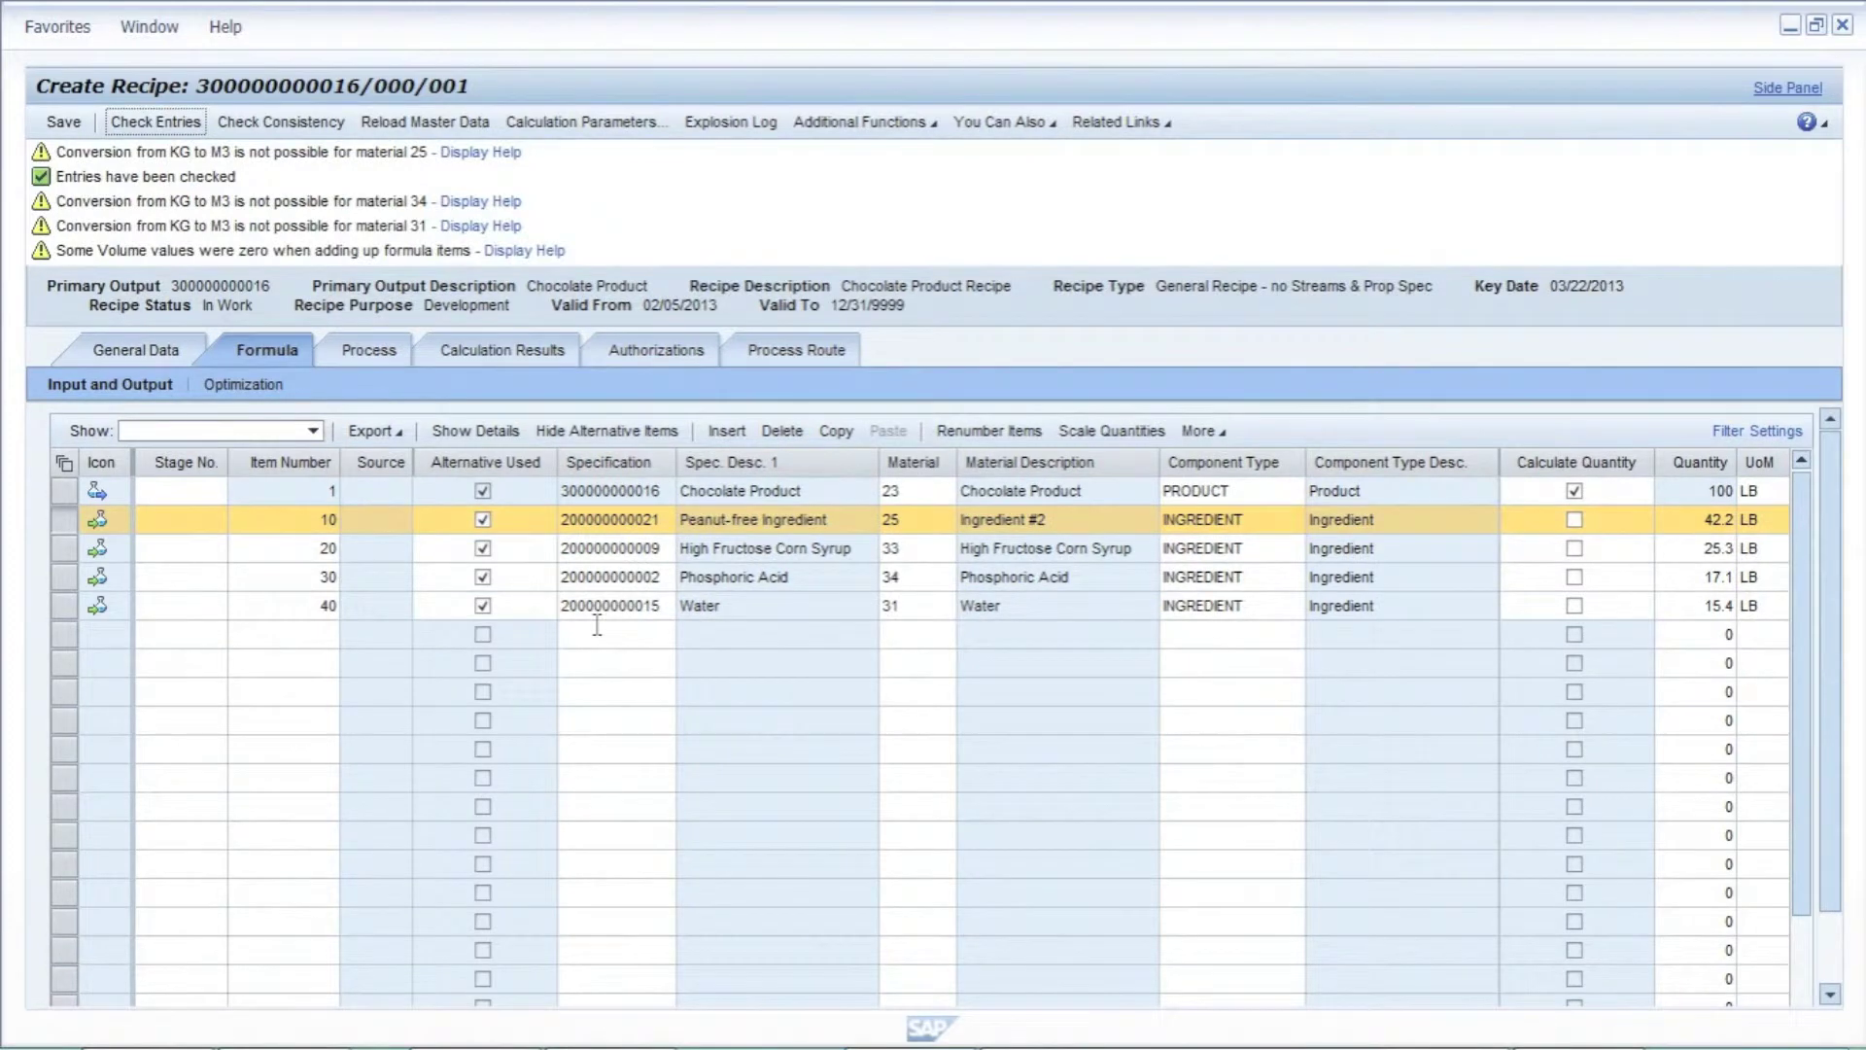
left_click(63, 123)
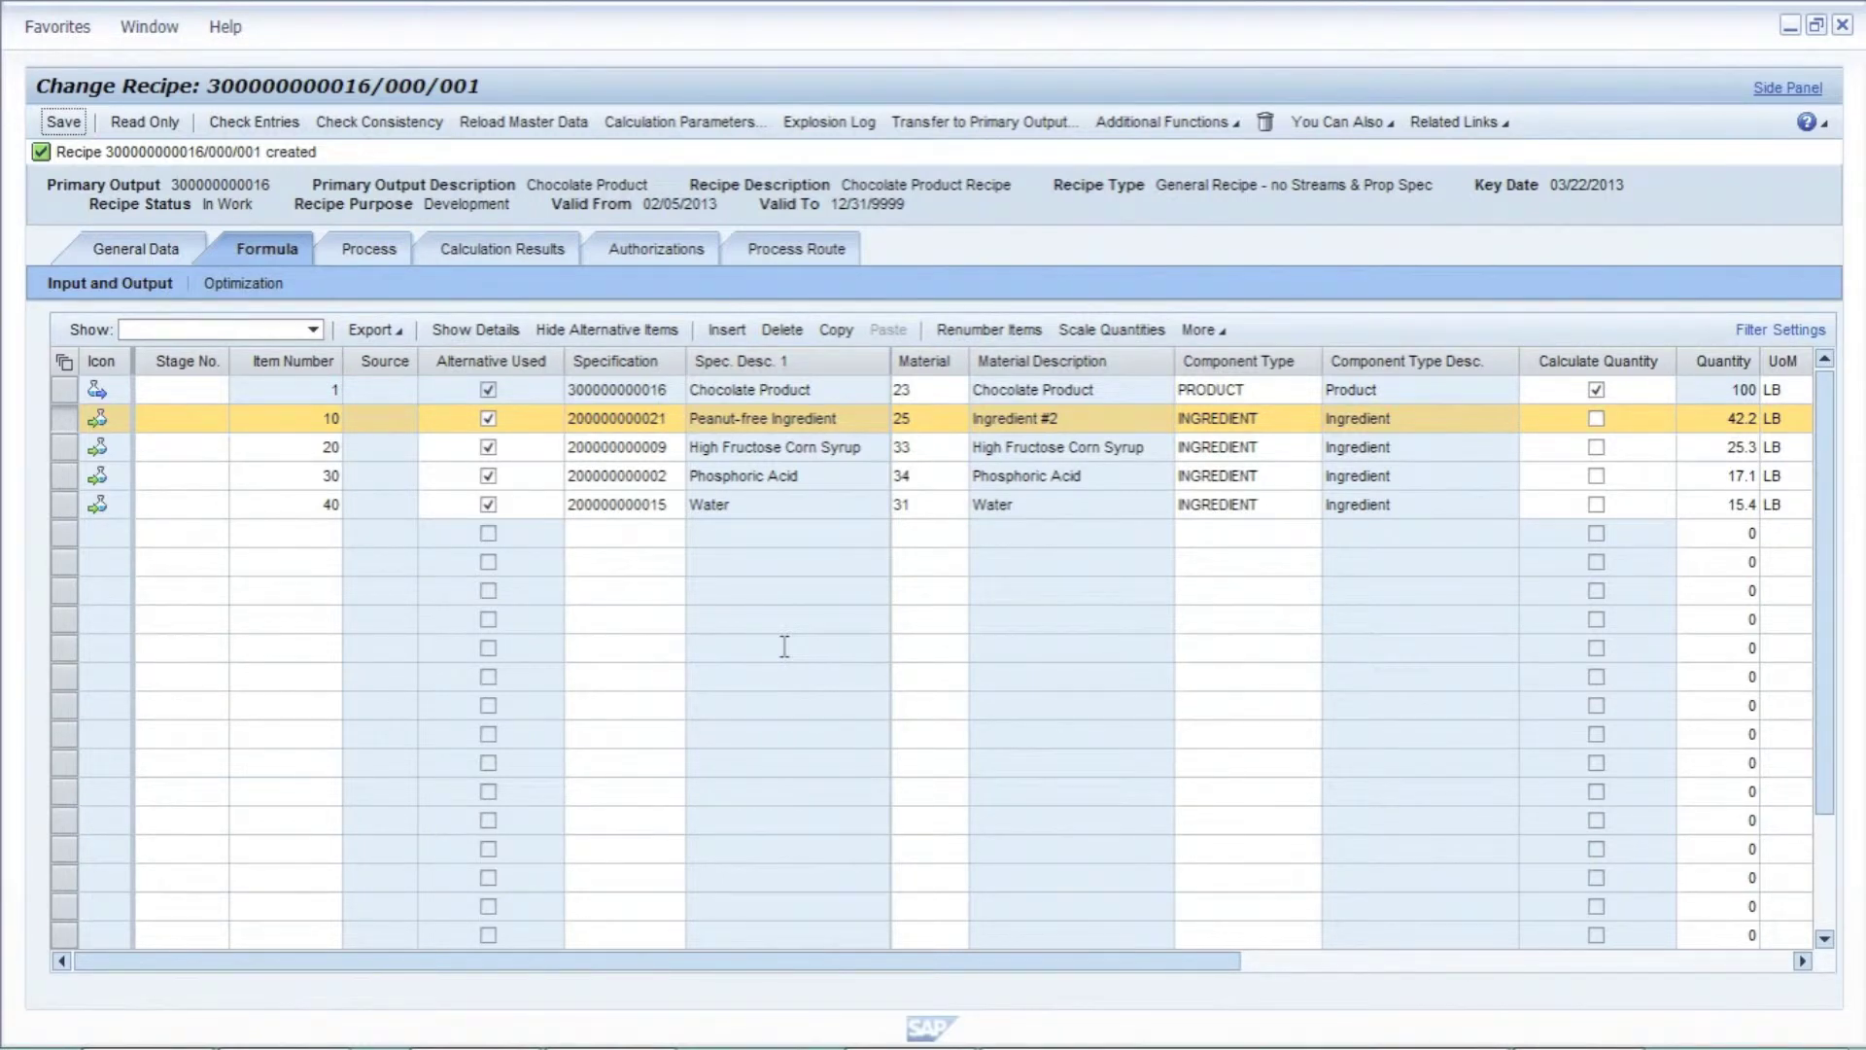
left_click(135, 255)
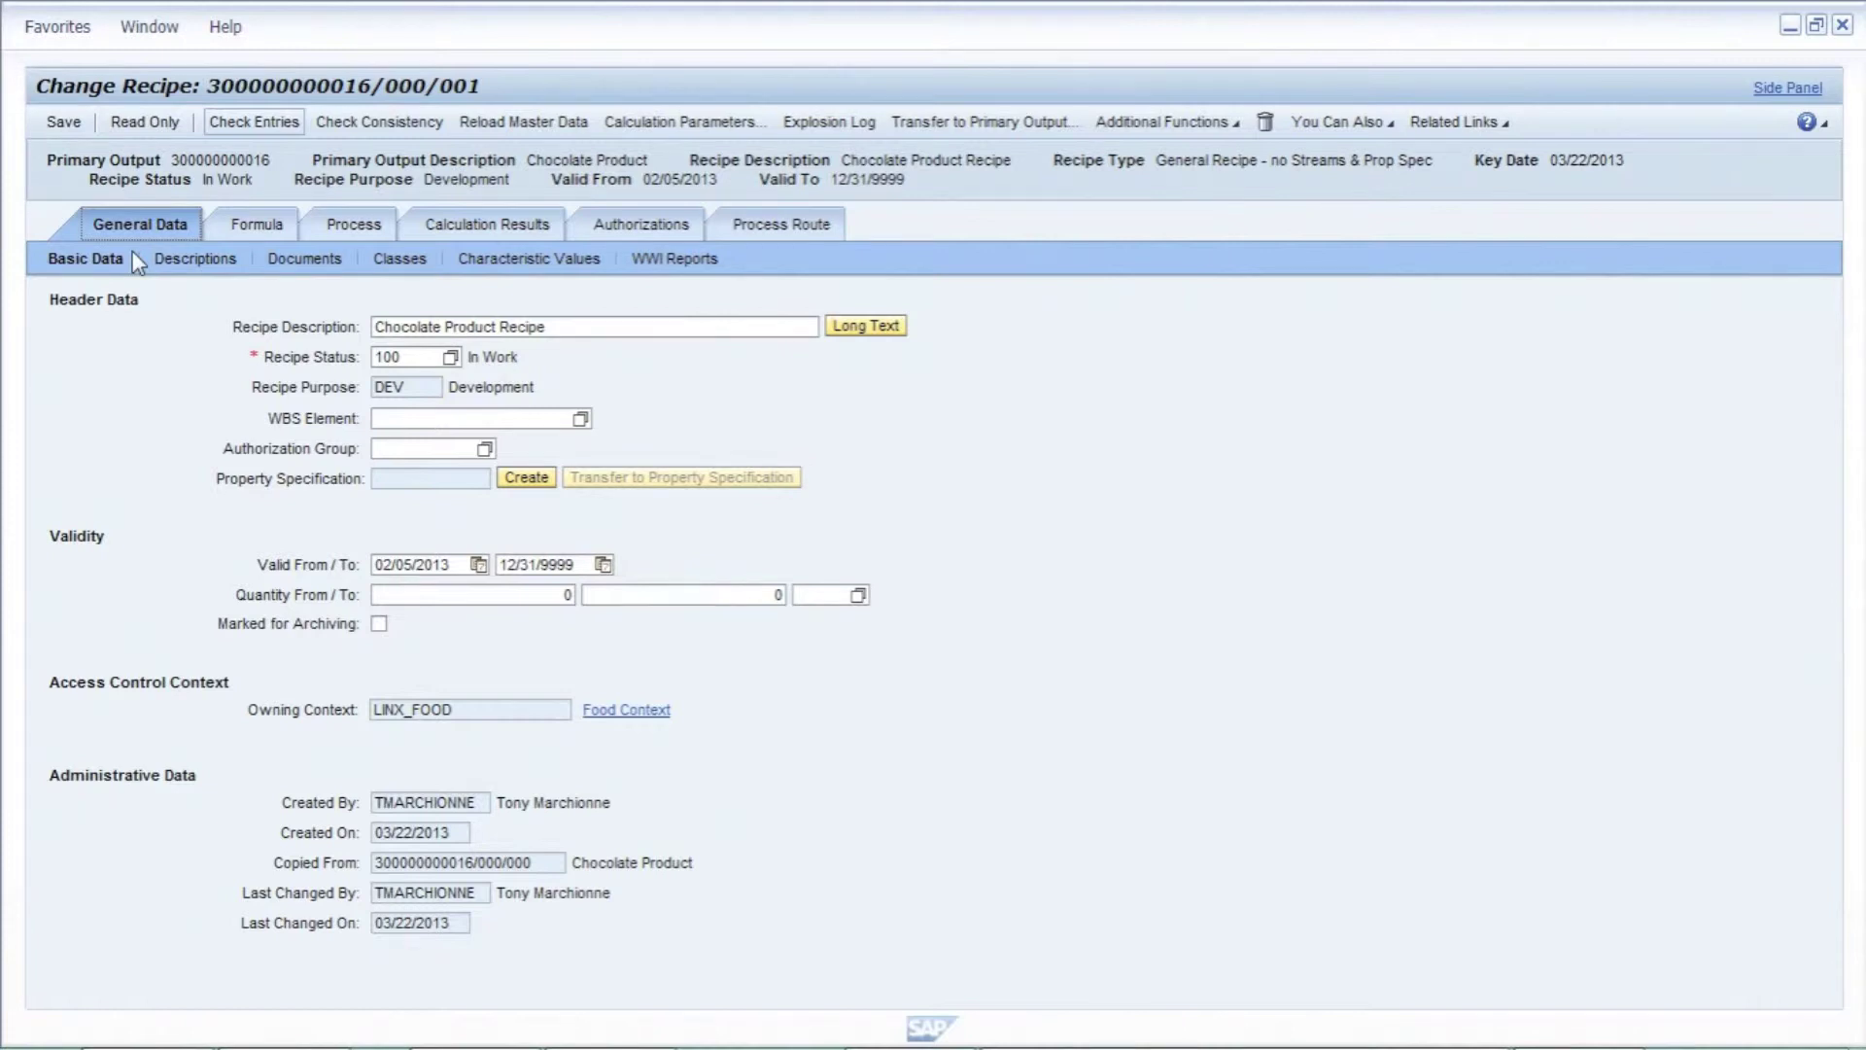
double_click(398, 358)
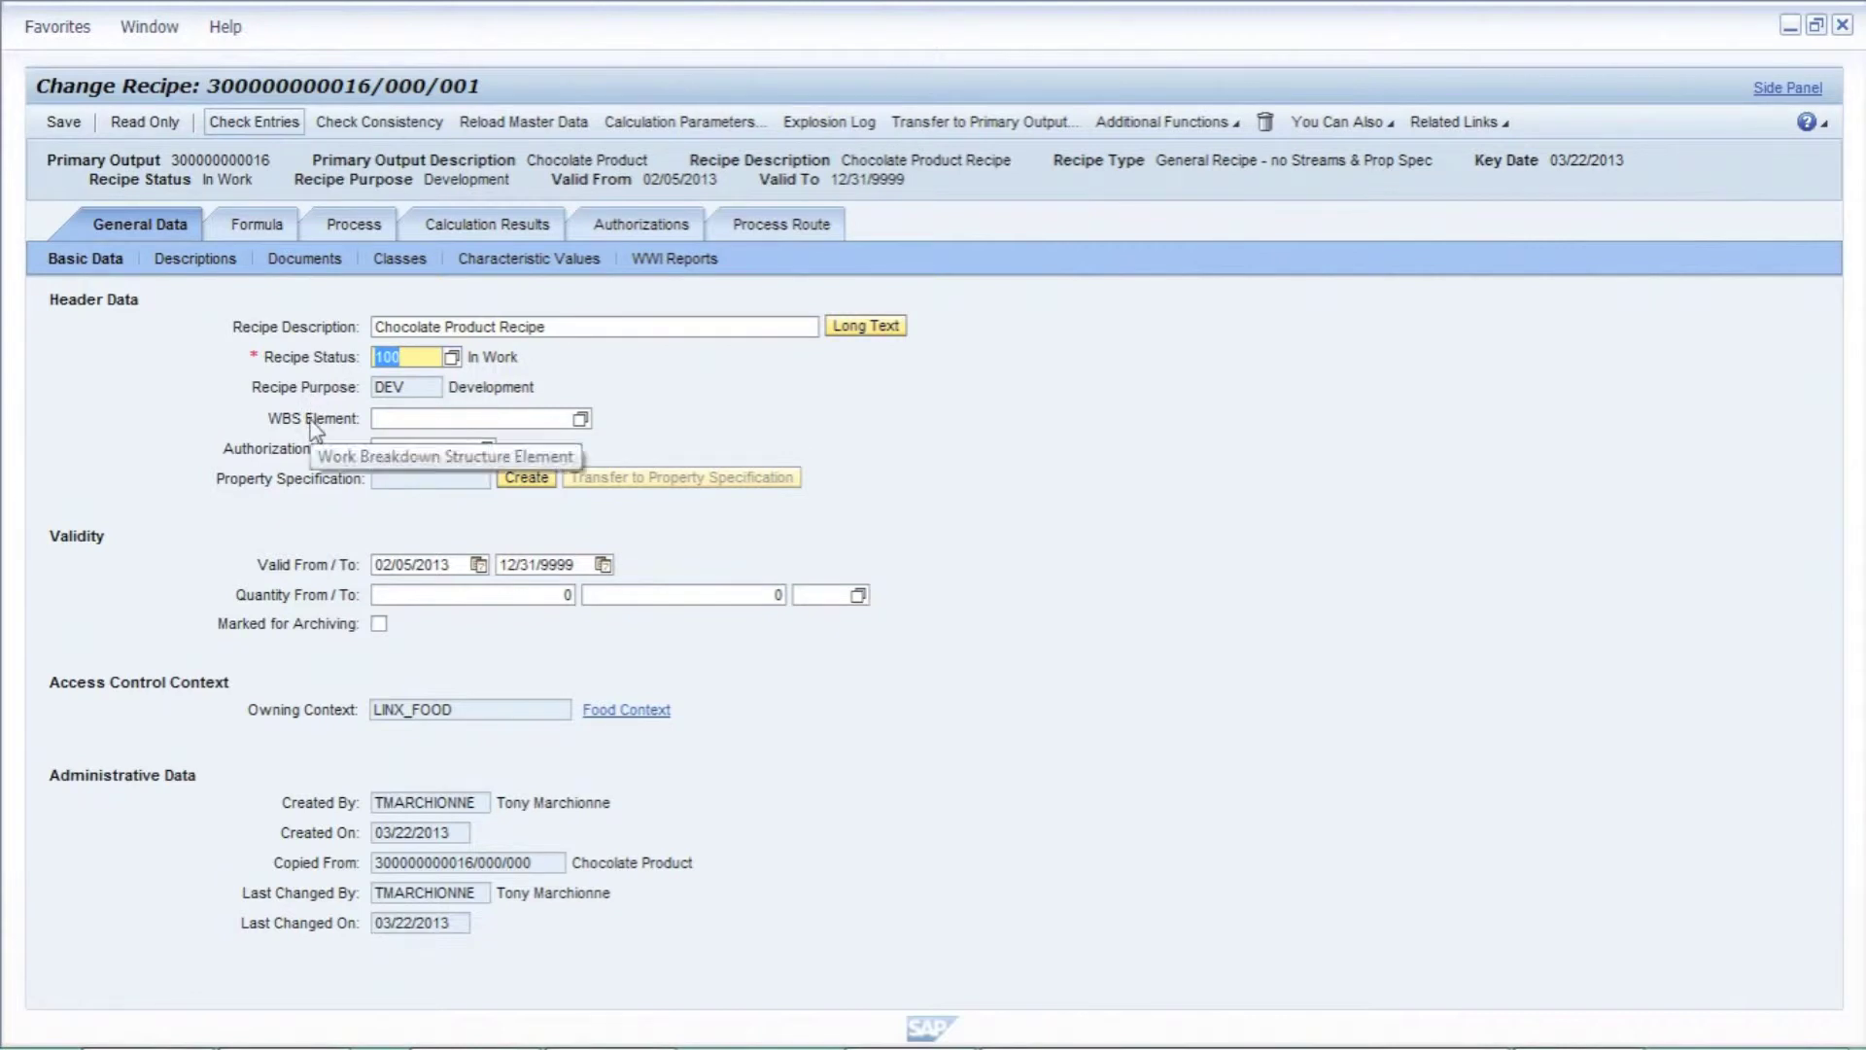
left_click(476, 233)
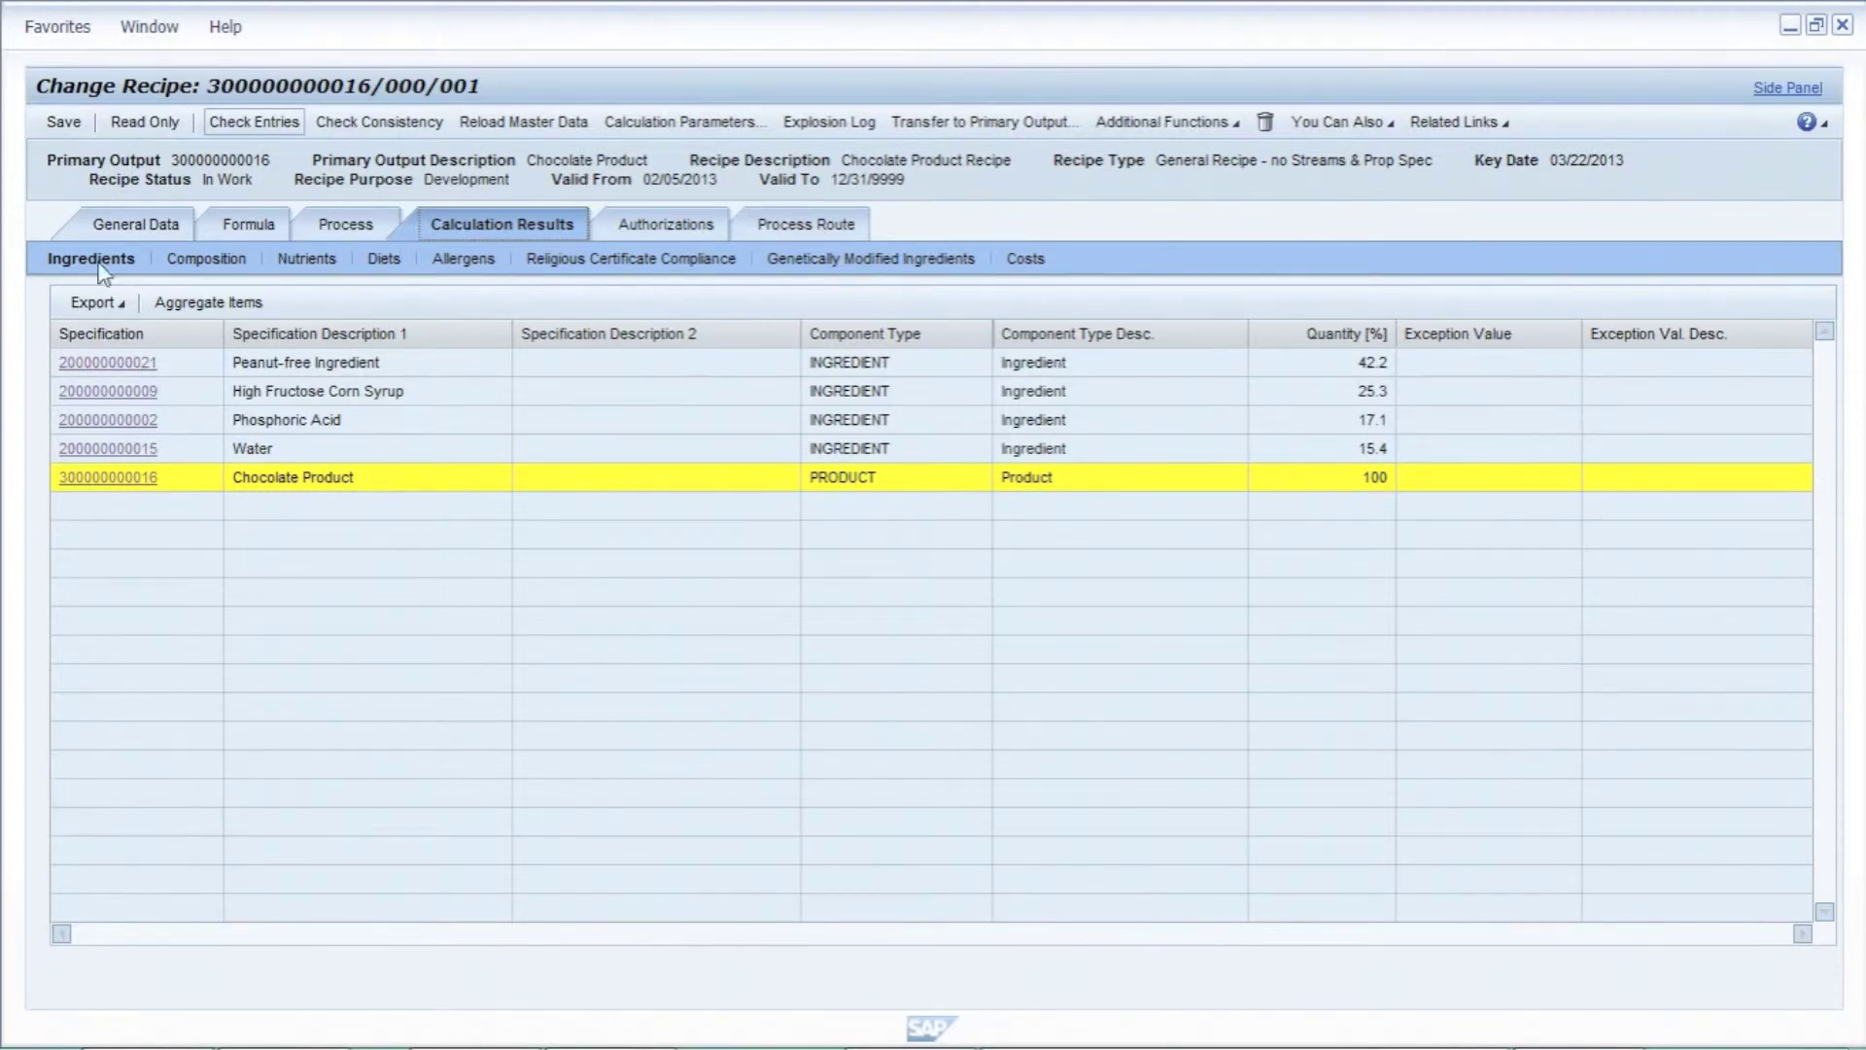
left_click(113, 238)
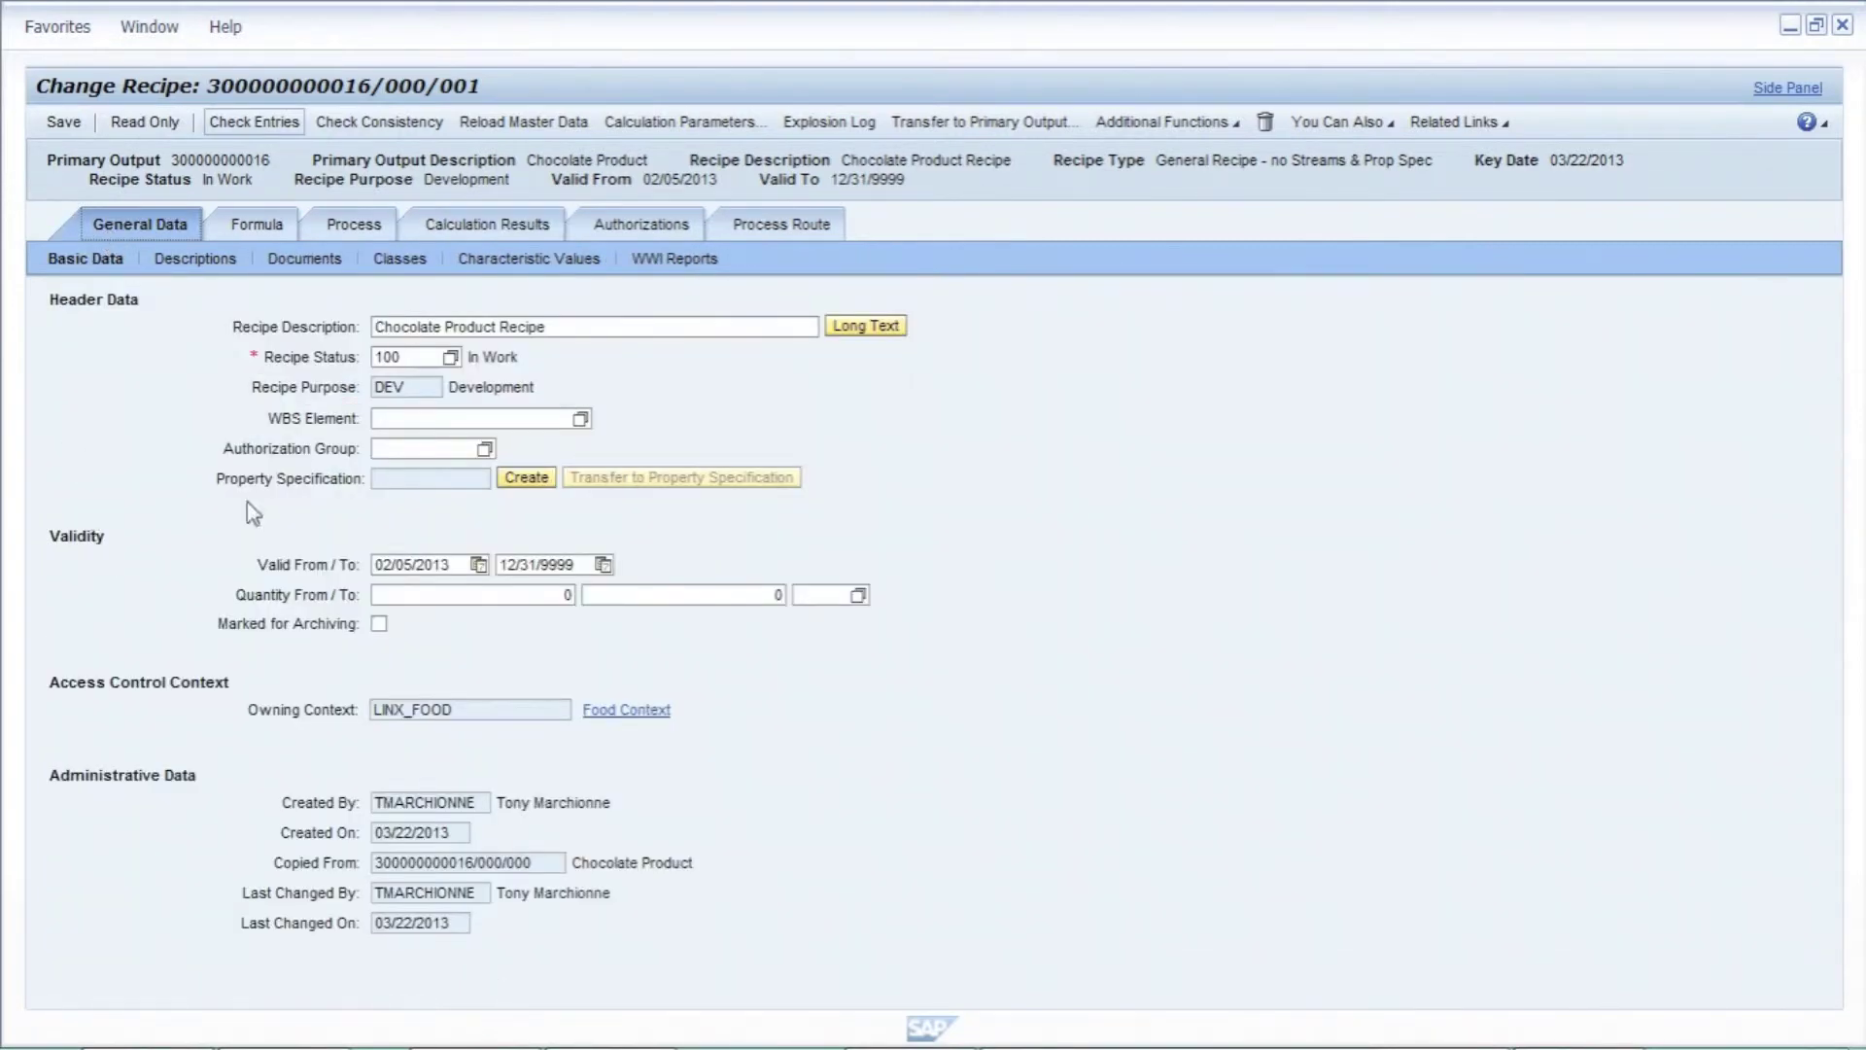
Set the recipe status to 200 For Release and save, then to 300 Released and save.
left_click(451, 359)
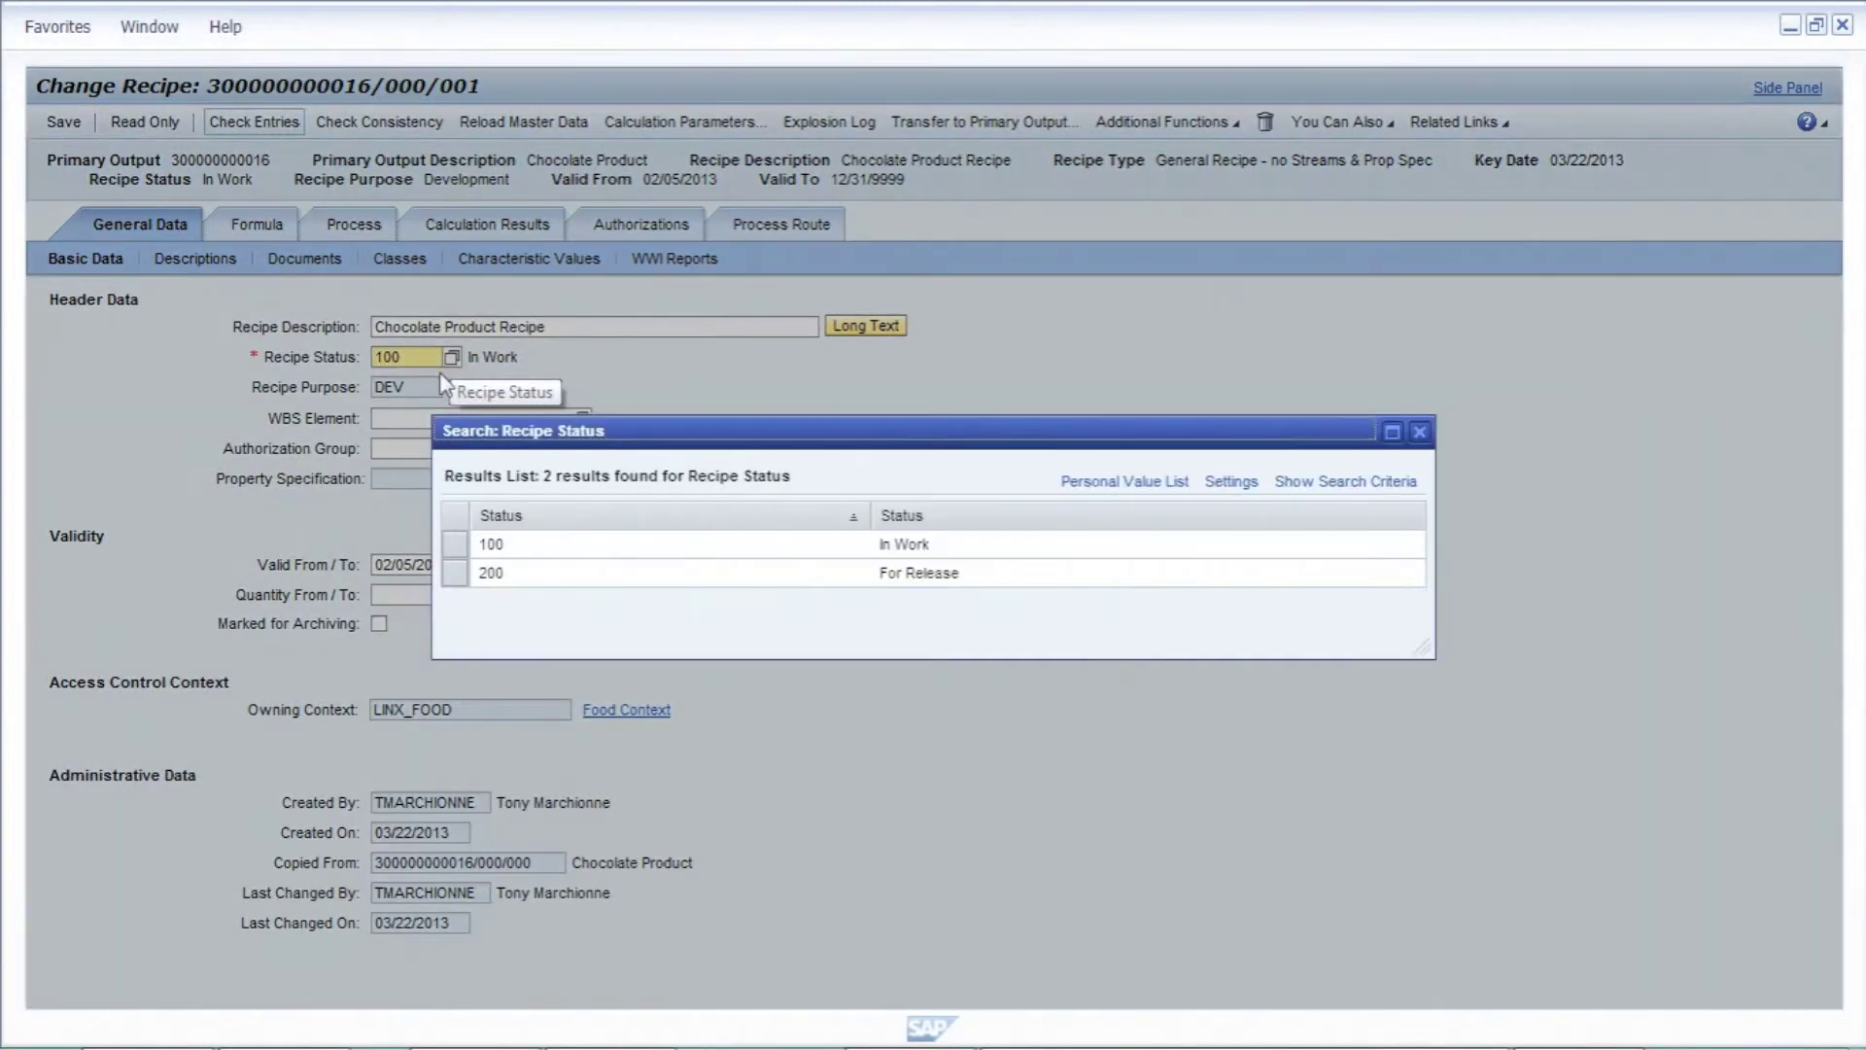
left_click(454, 576)
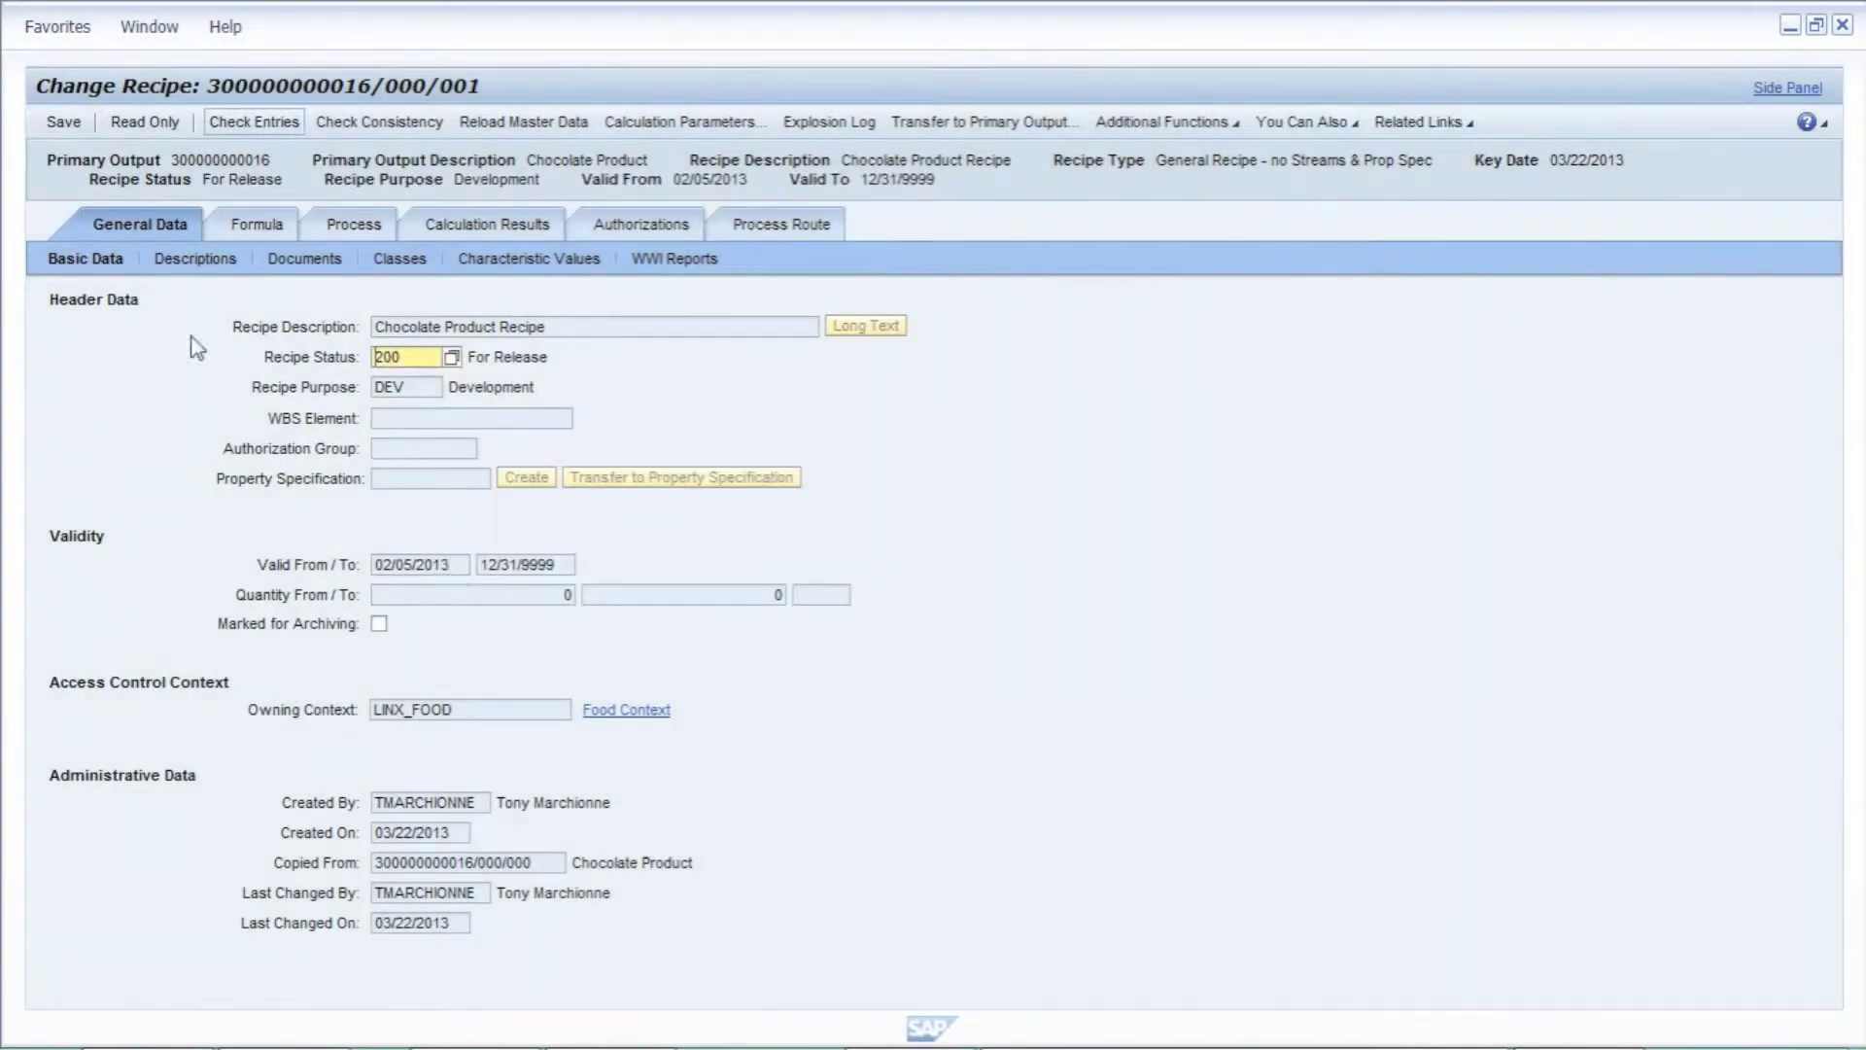
left_click(61, 126)
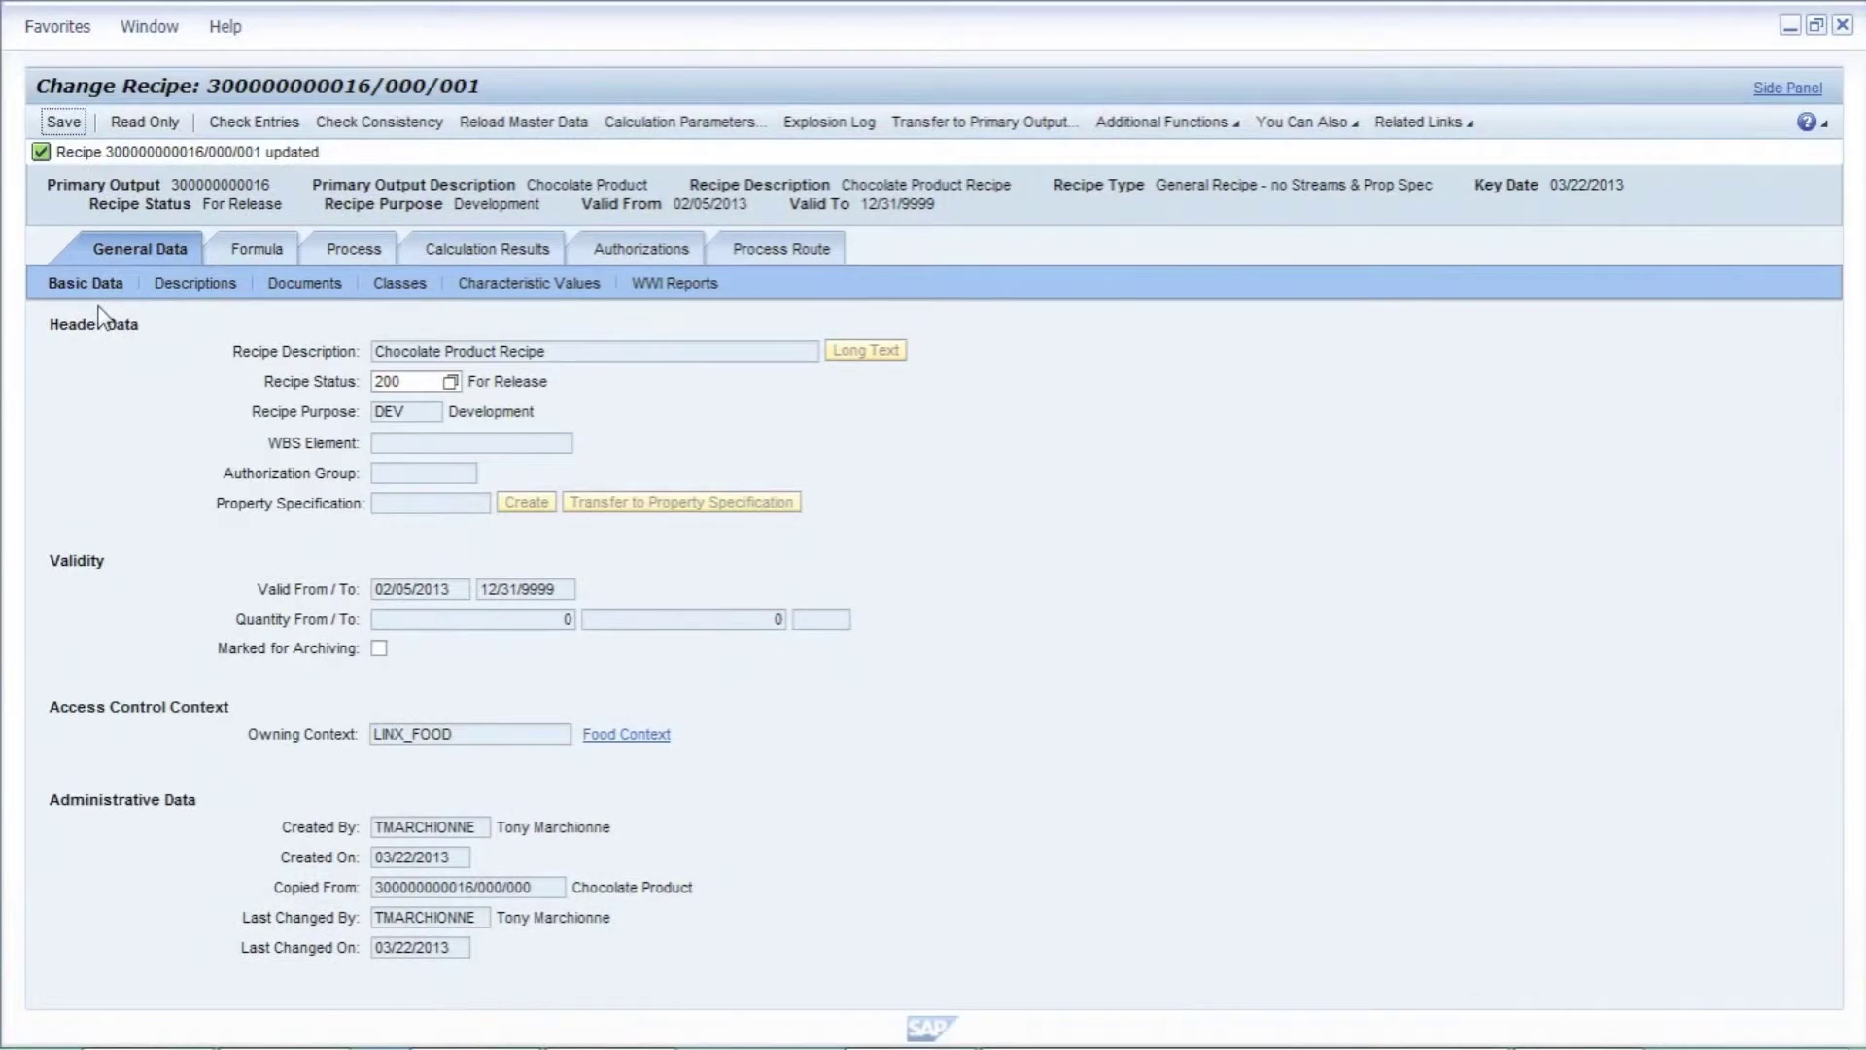
left_click(449, 382)
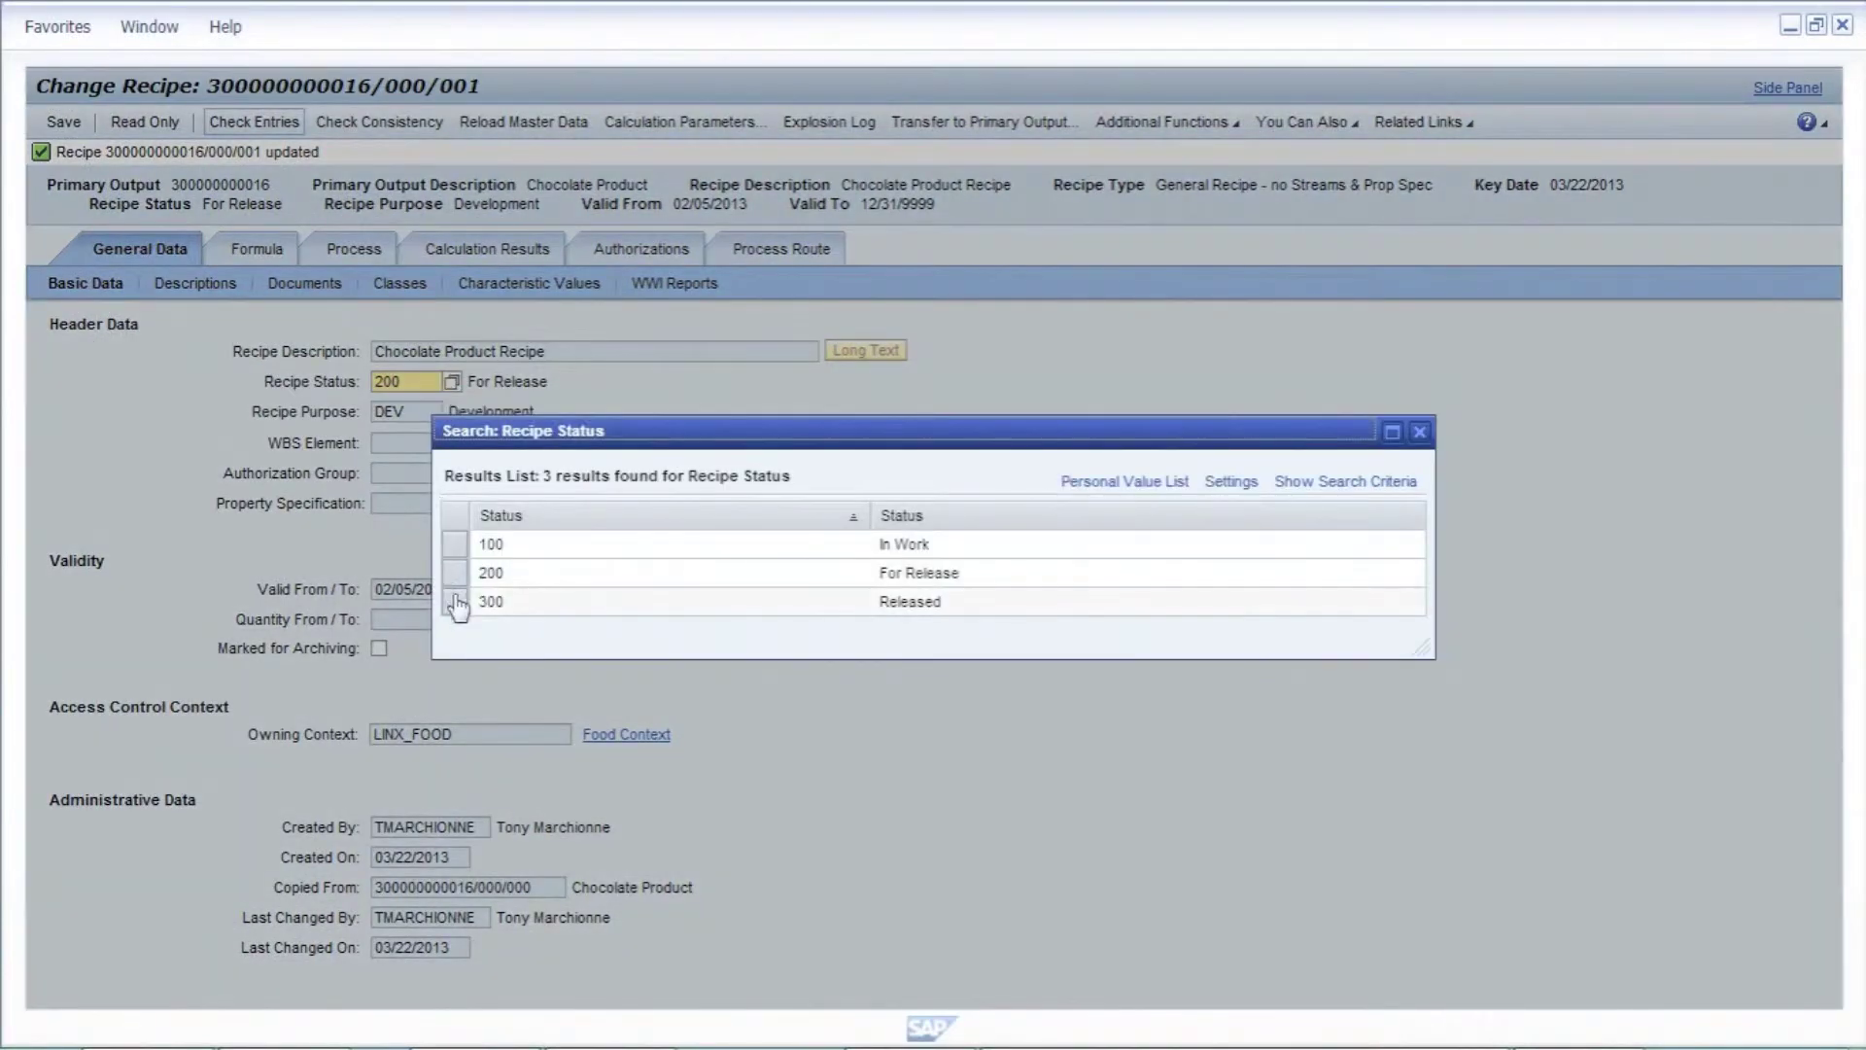
left_click(455, 601)
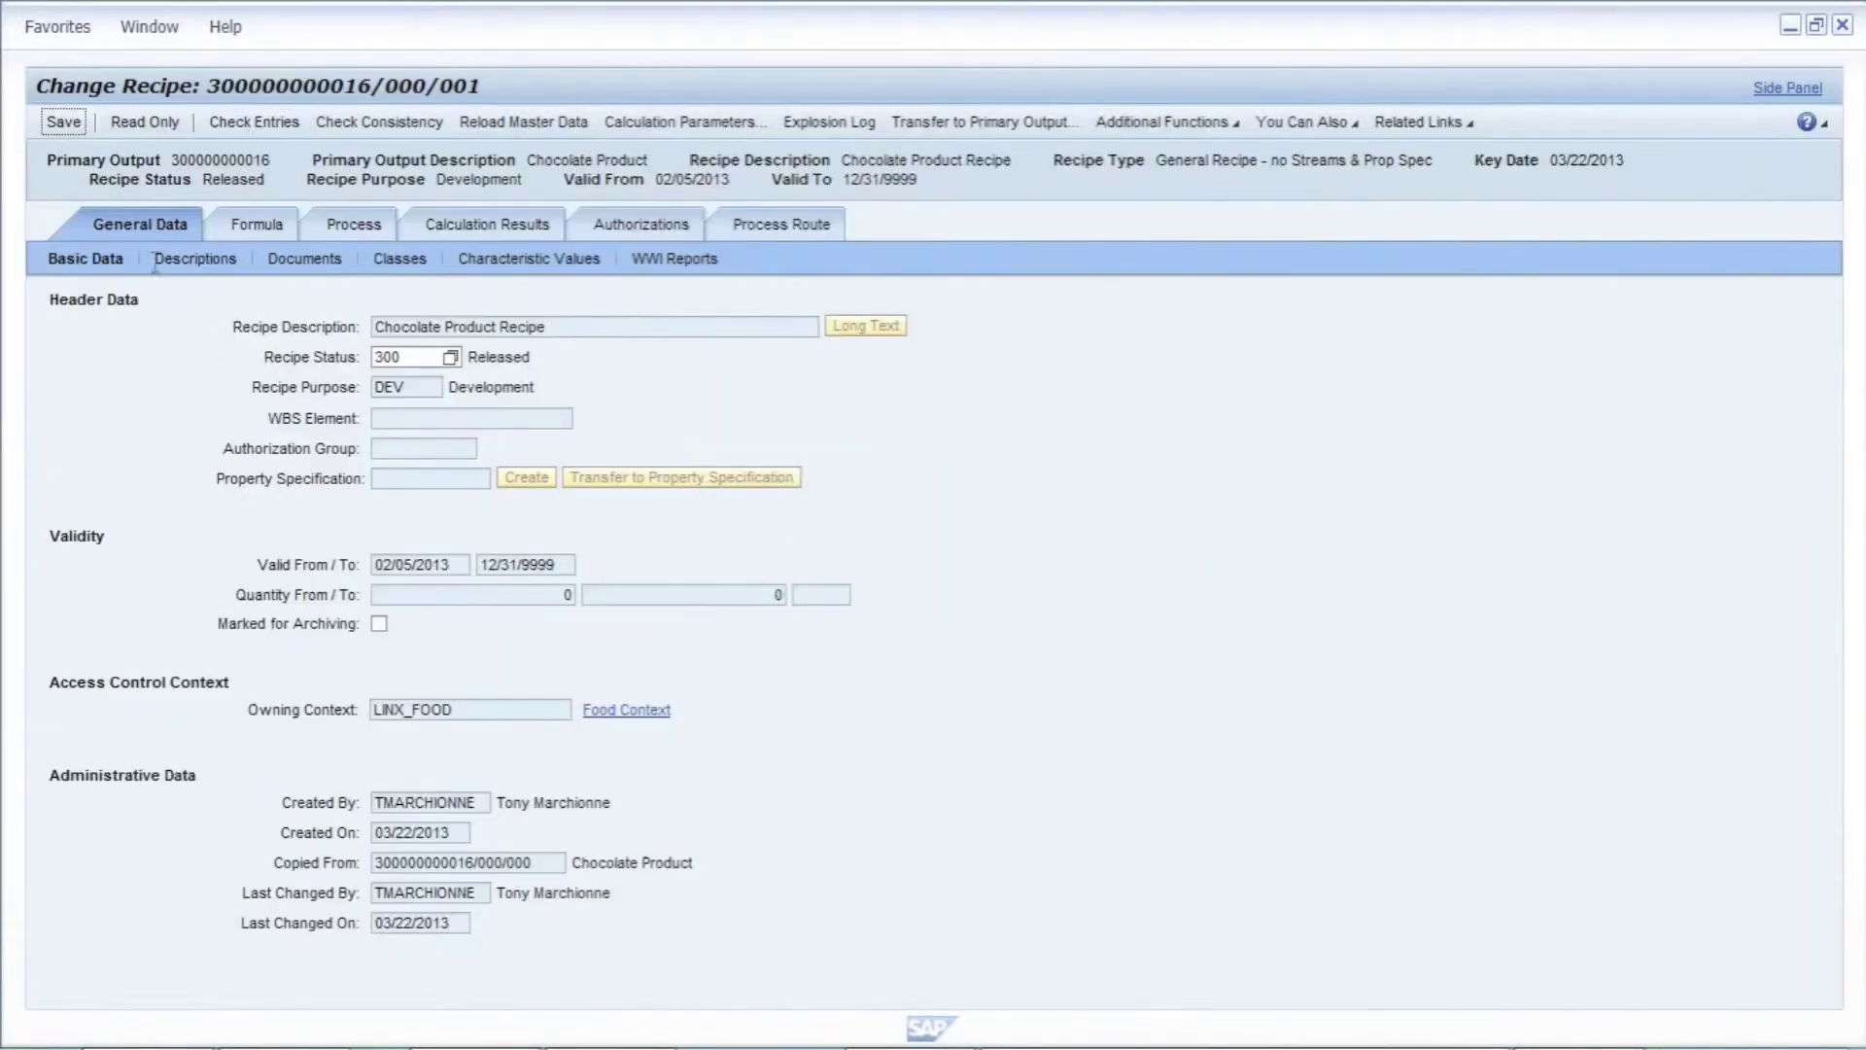
left_click(64, 124)
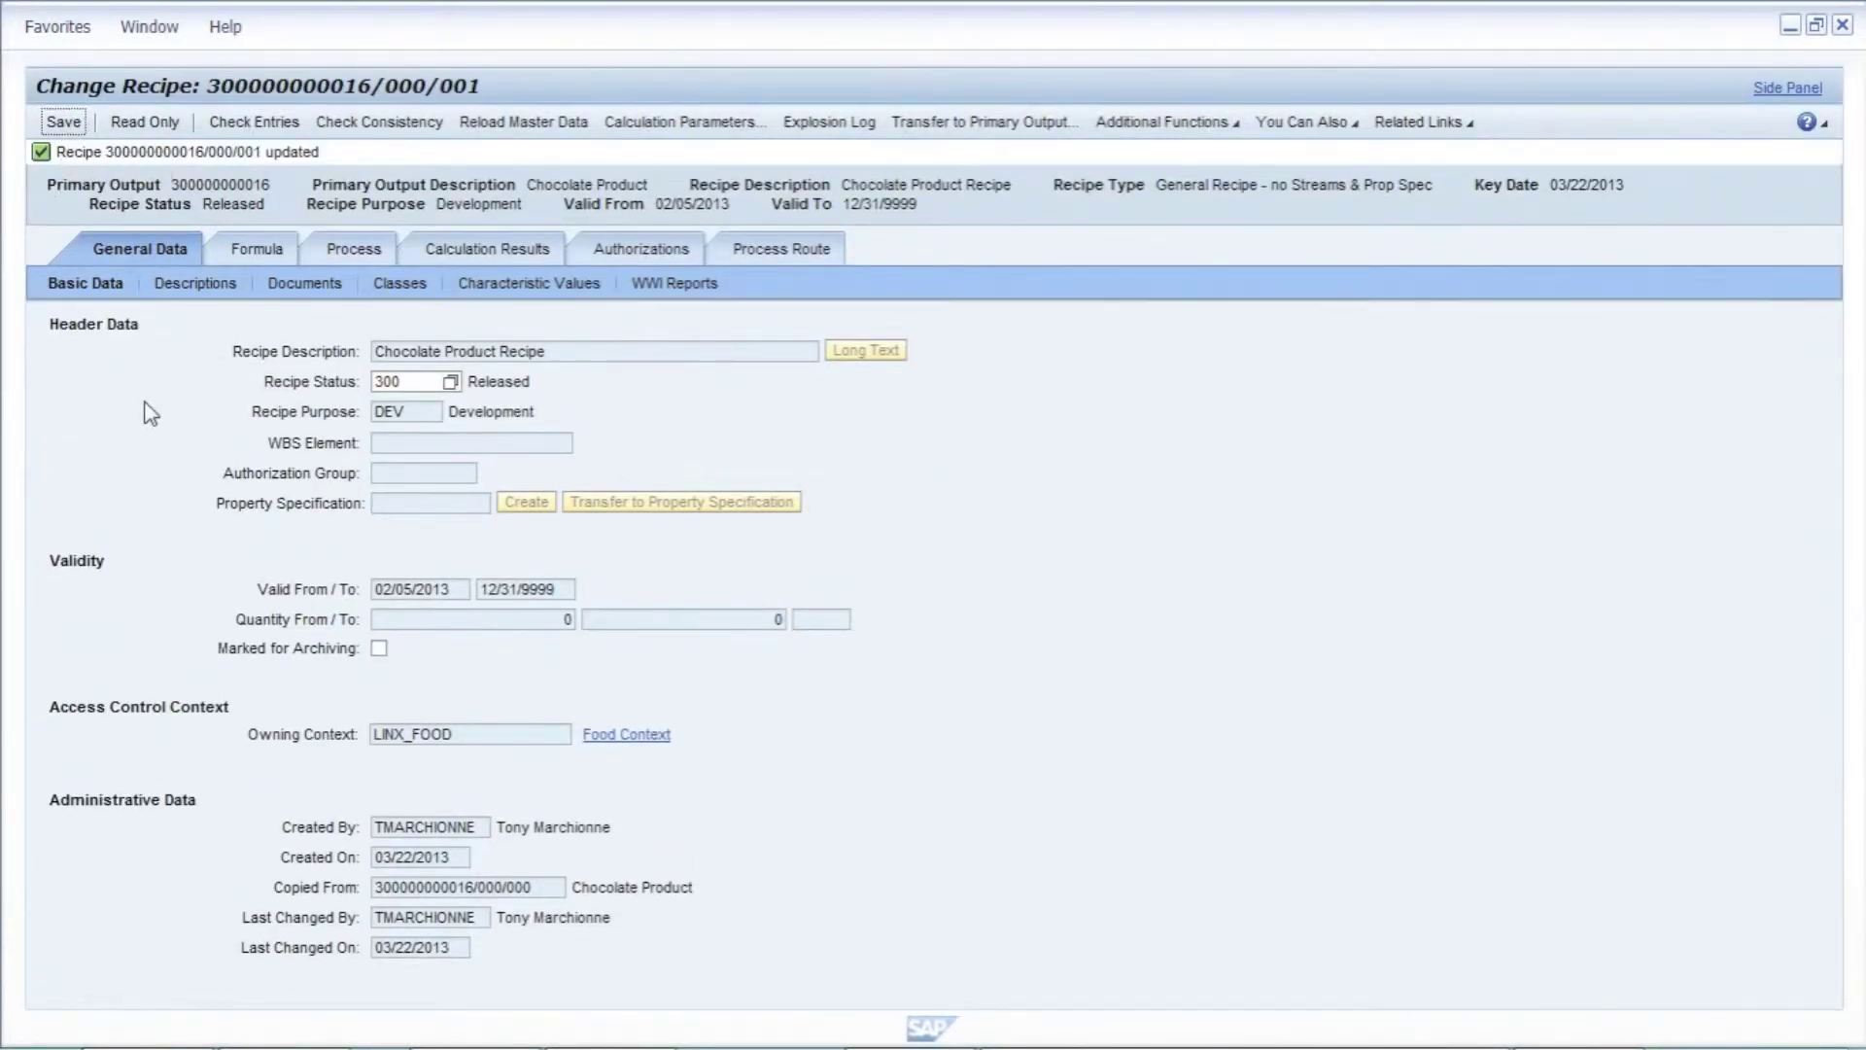
left_click_drag(534, 382, 470, 385)
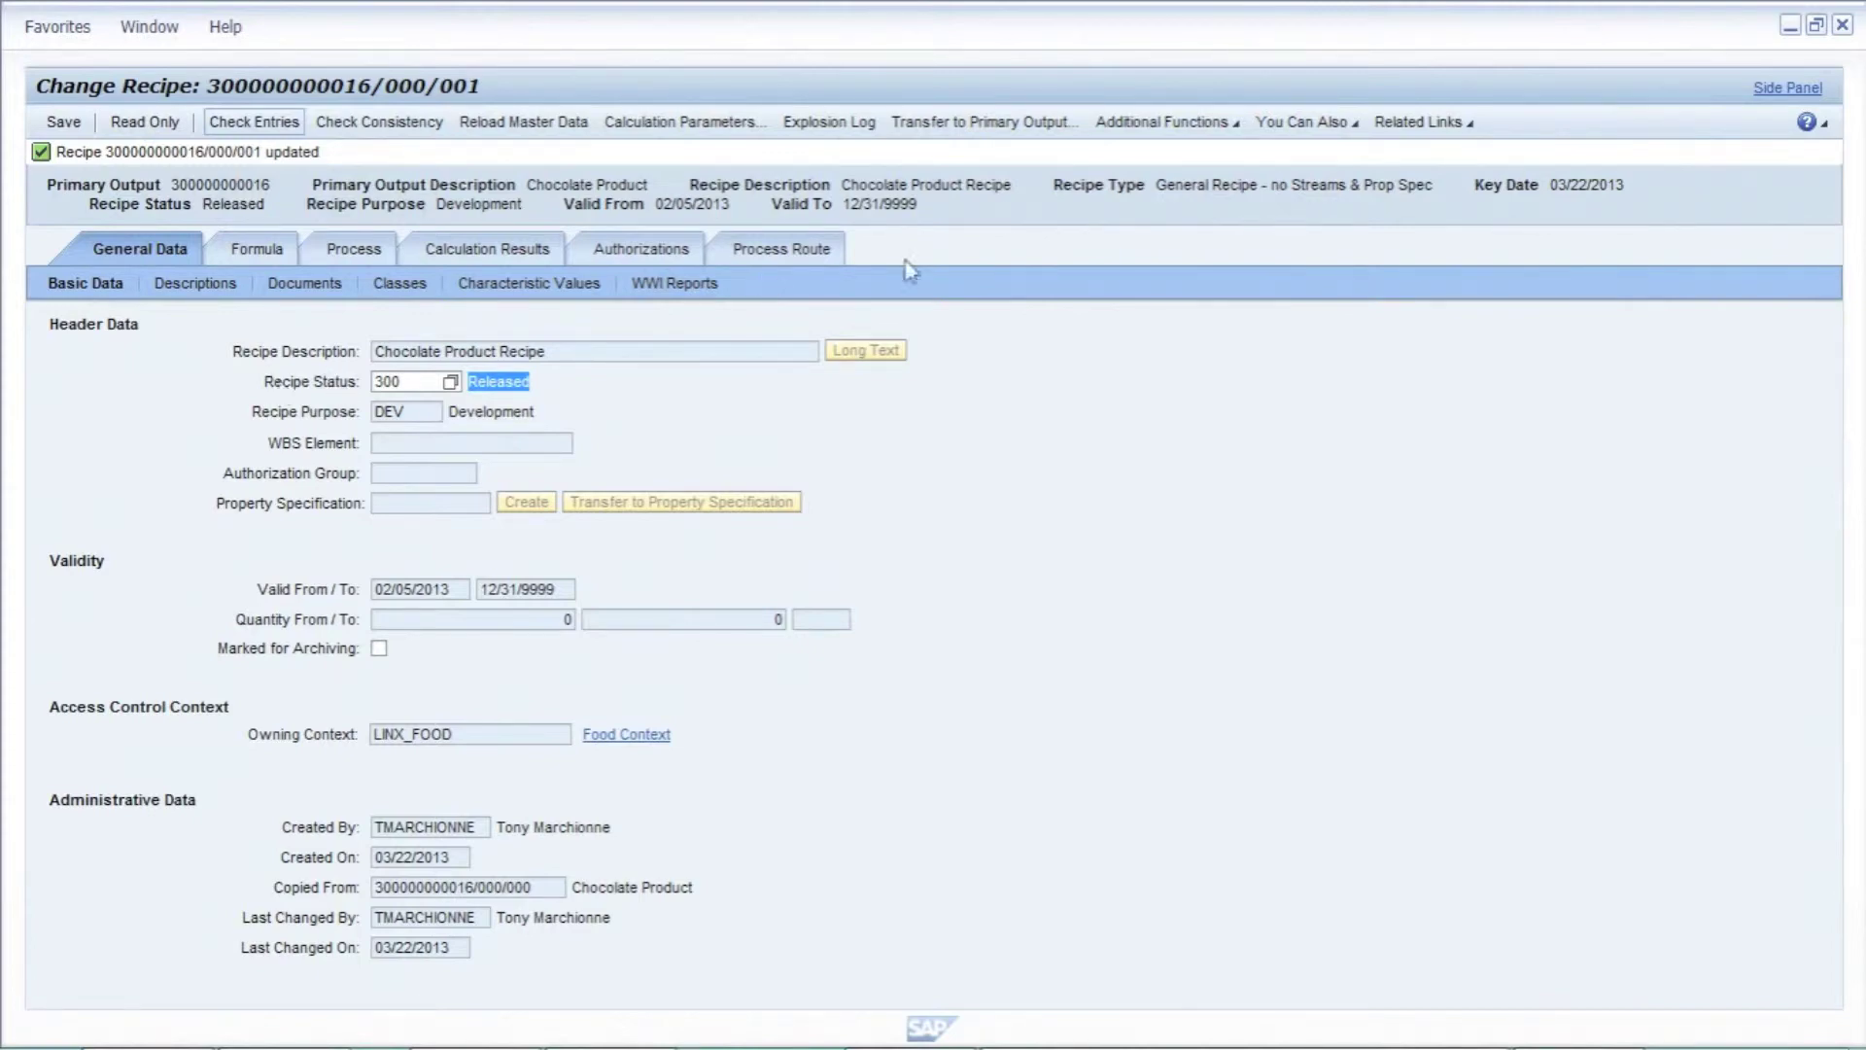
Open Synchronize Recipe to BOM full screen, showing material 23 as Not Aligned.
left_click(1240, 126)
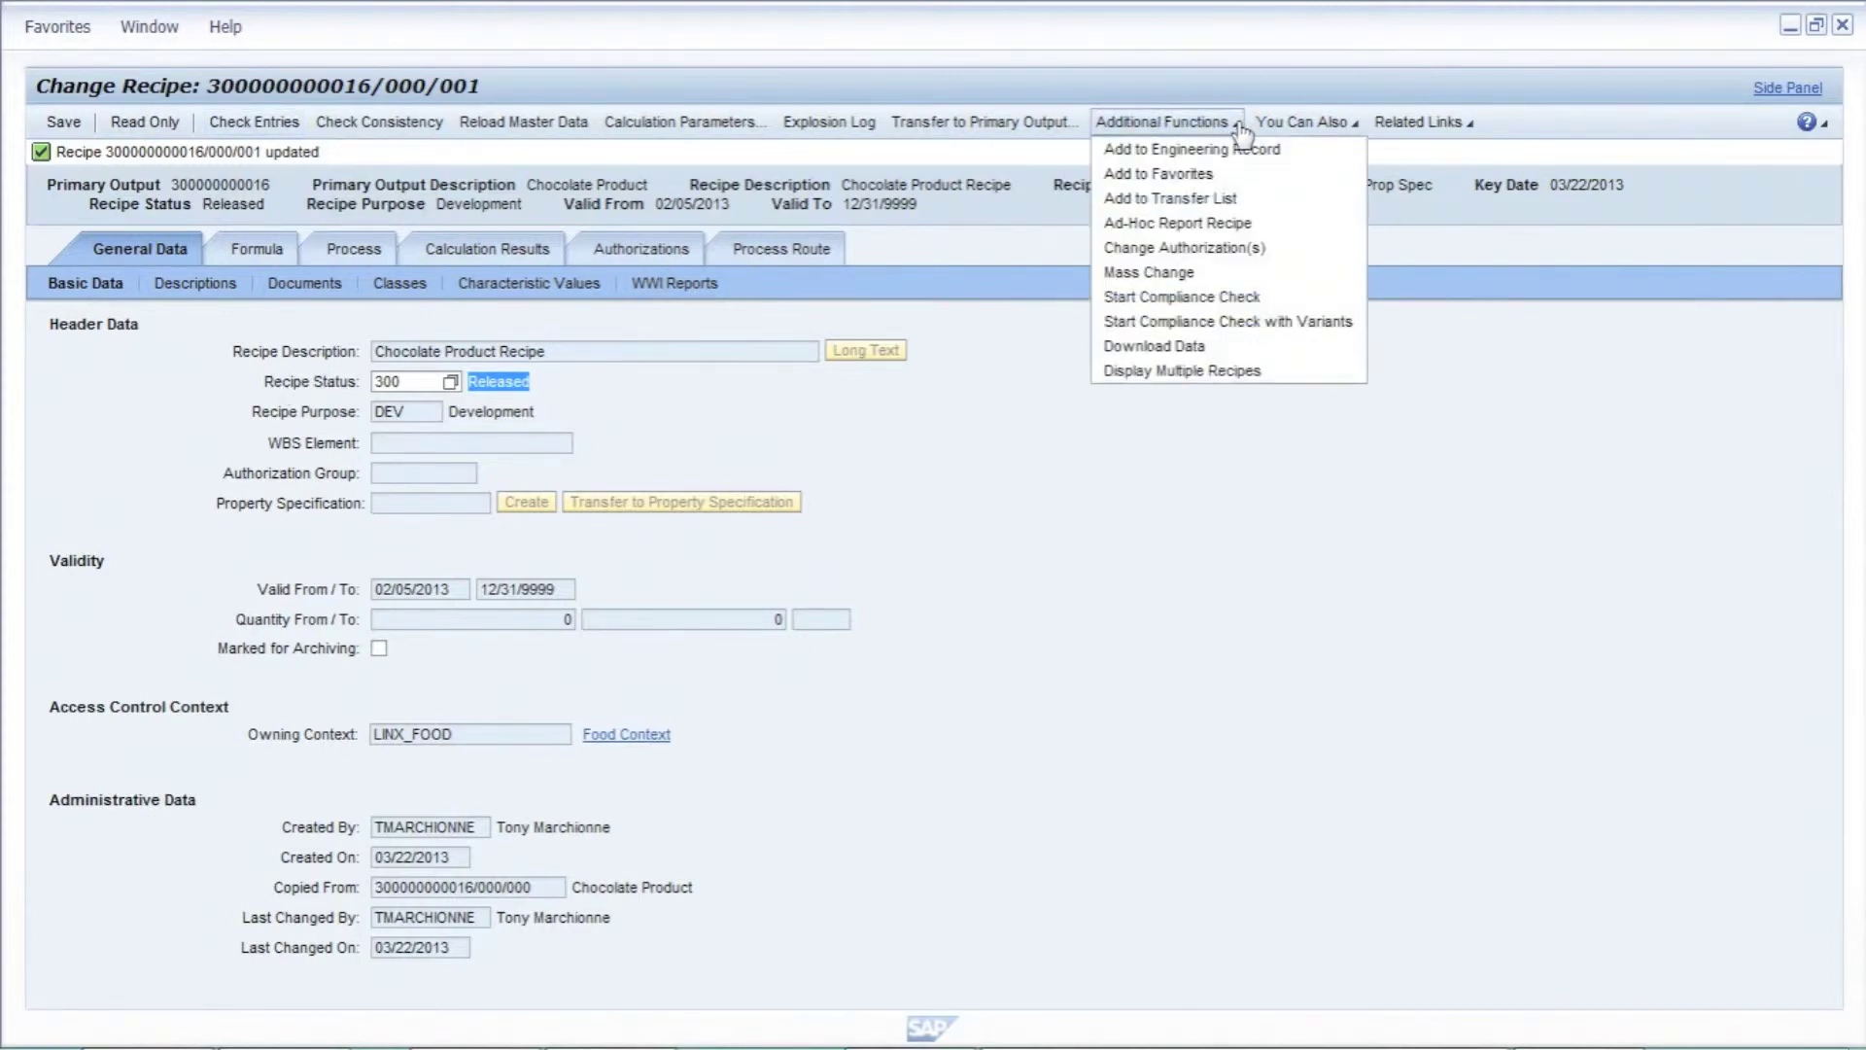
left_click(1302, 123)
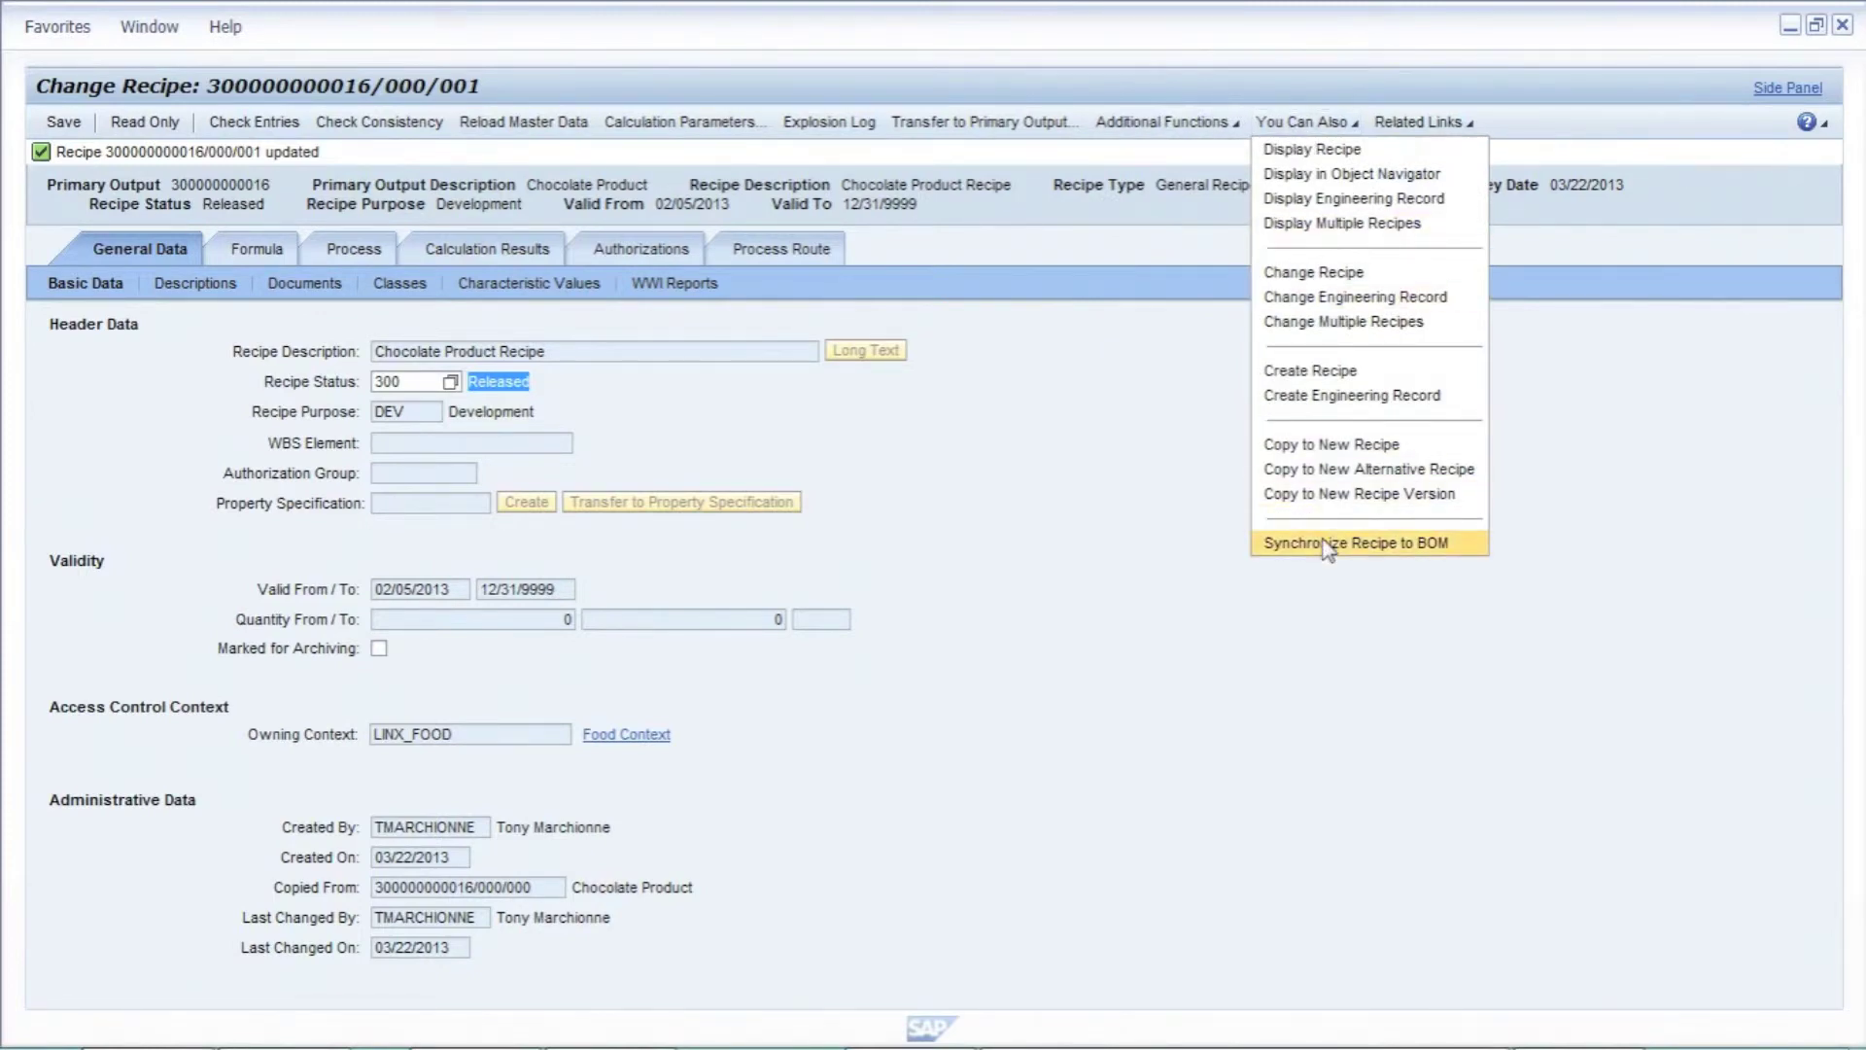
left_click(1327, 544)
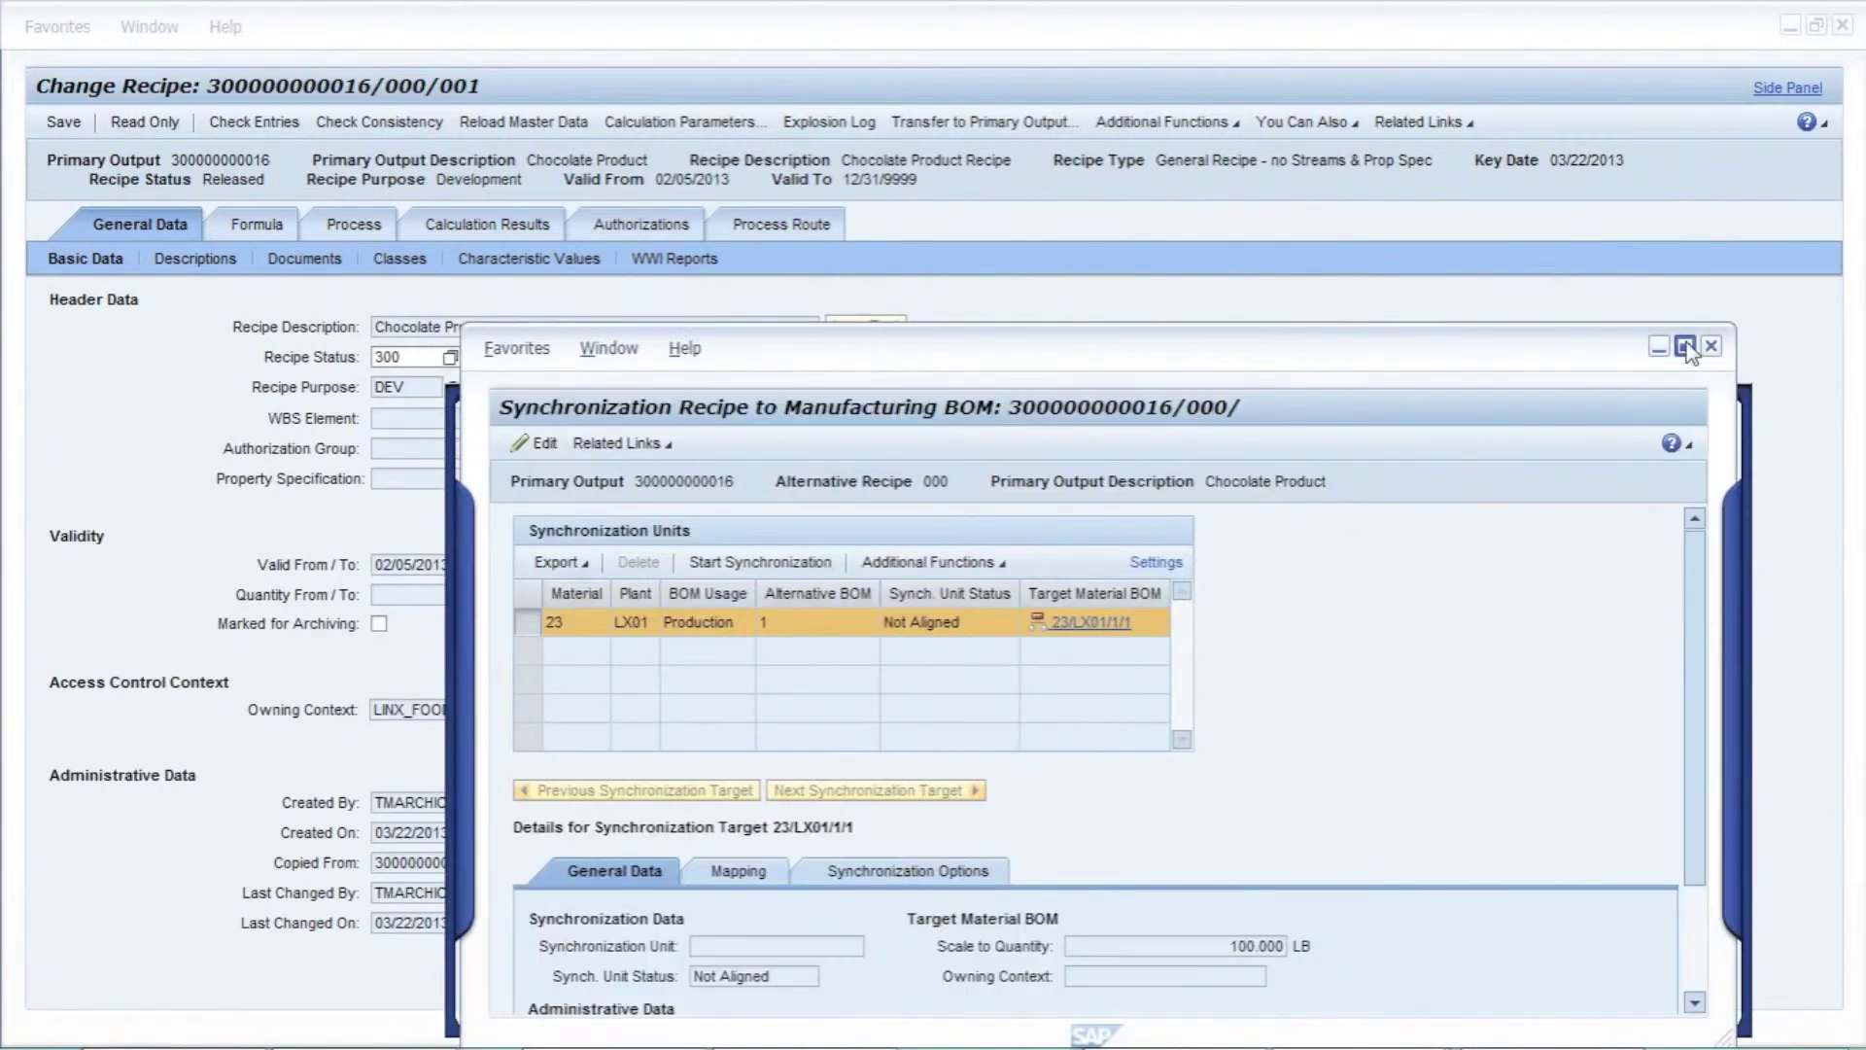
left_click(1687, 348)
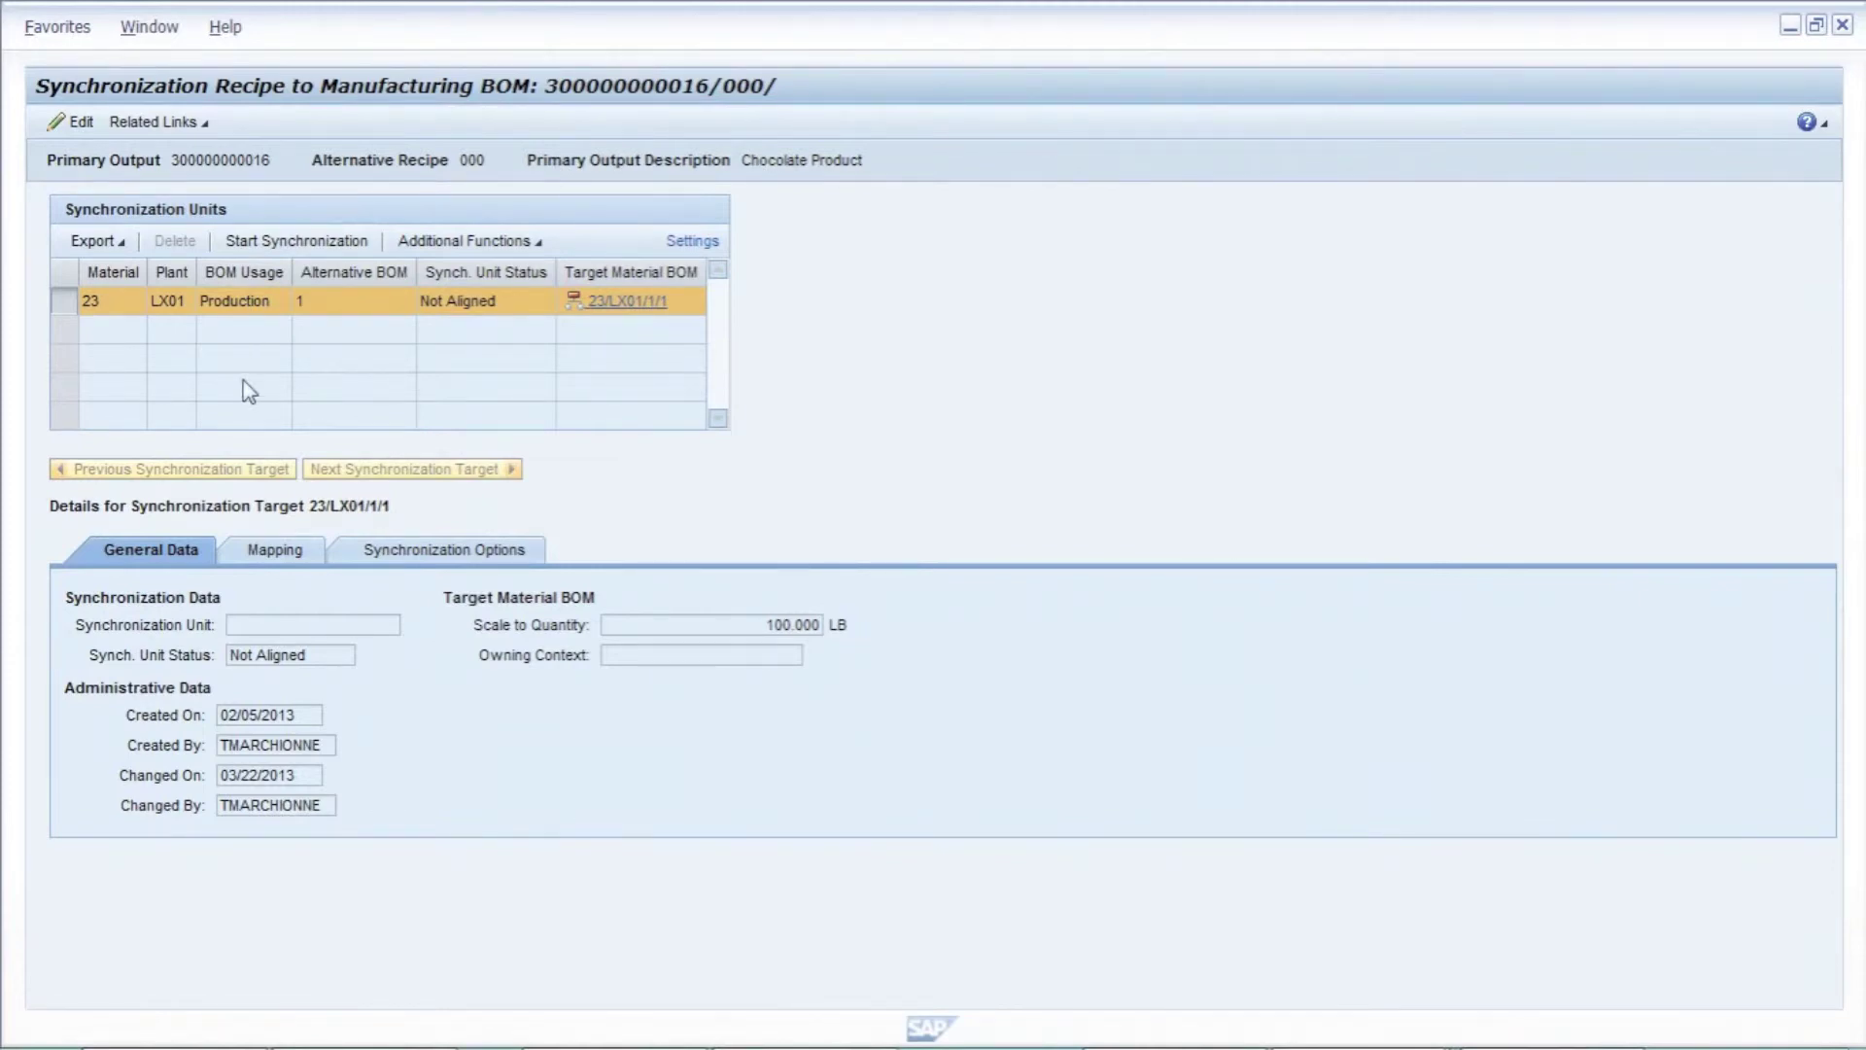
left_click_drag(506, 301, 390, 301)
Start synchronization for material 23 and confirm the mapping with change number ZLINX22.
left_click(295, 249)
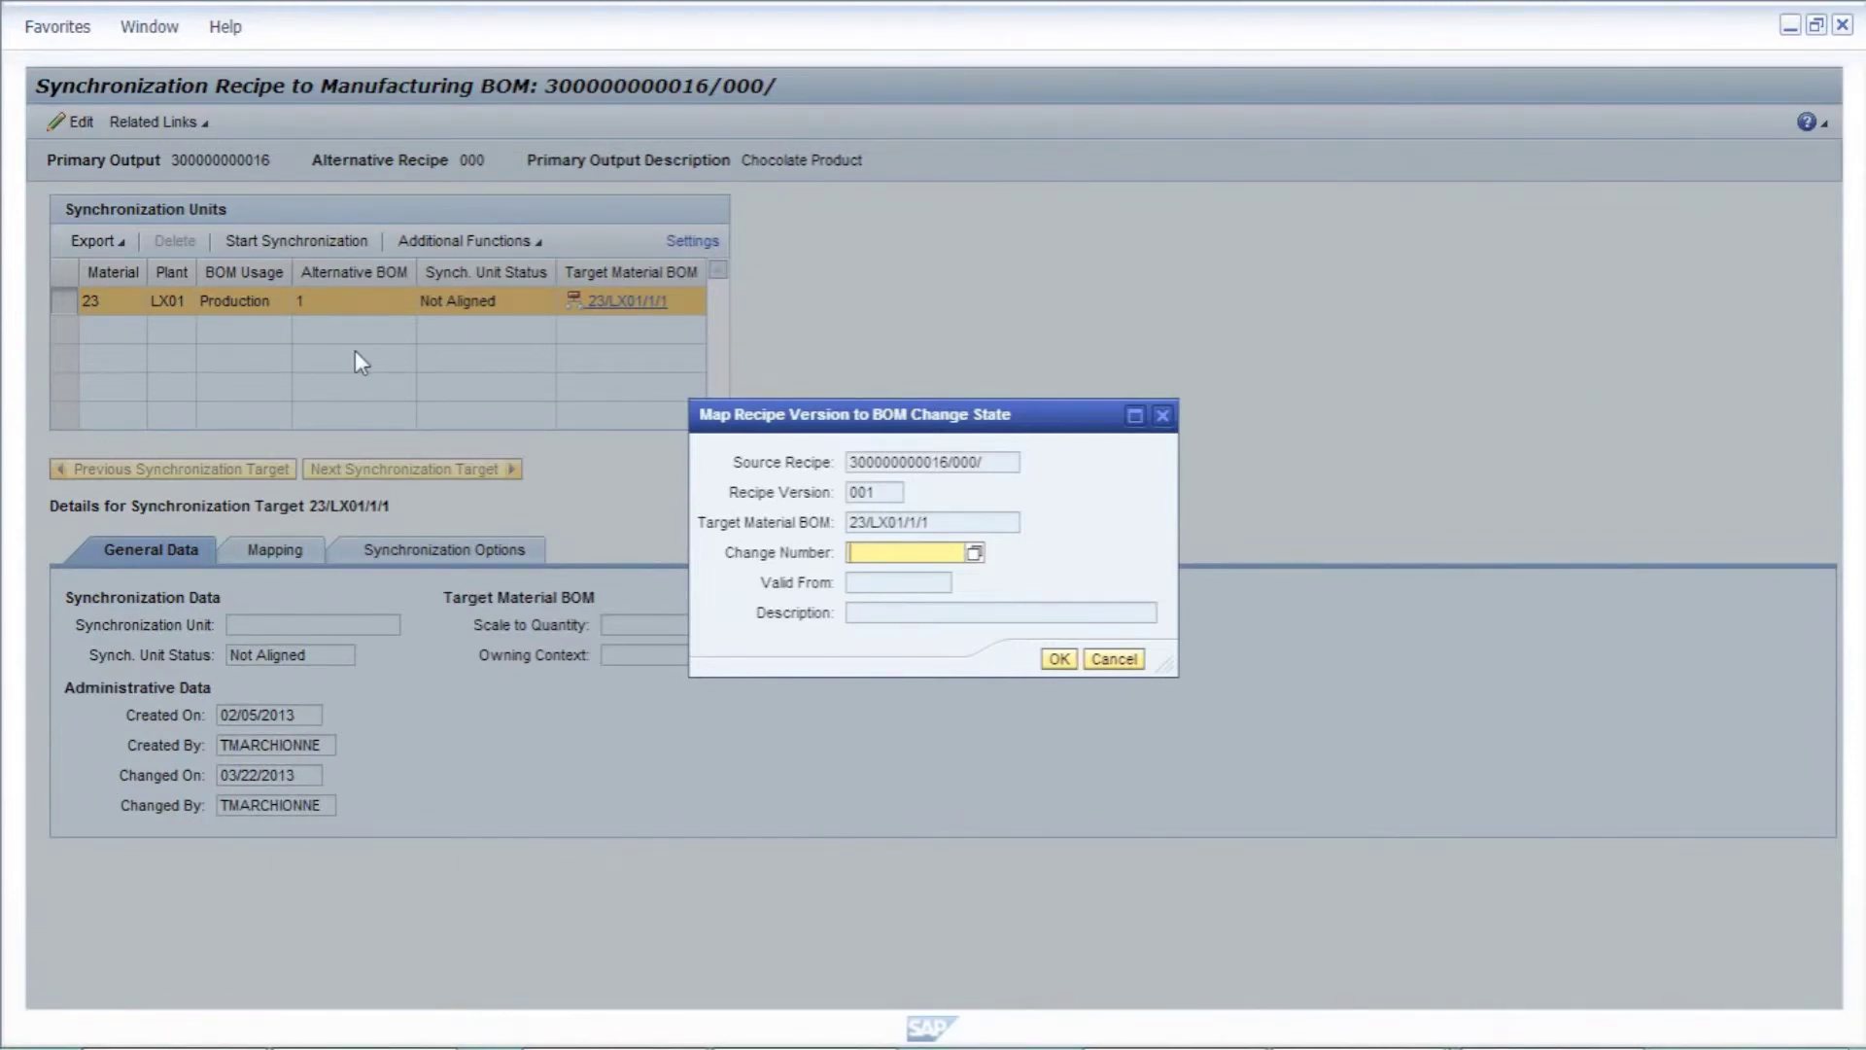
type("z")
key("Return")
key("BackSpace")
key("BackSpace")
key("BackSpace")
key("BackSpace")
key("BackSpace")
key("BackSpace")
key("BackSpace")
key("BackSpace")
key("BackSpace")
type("z")
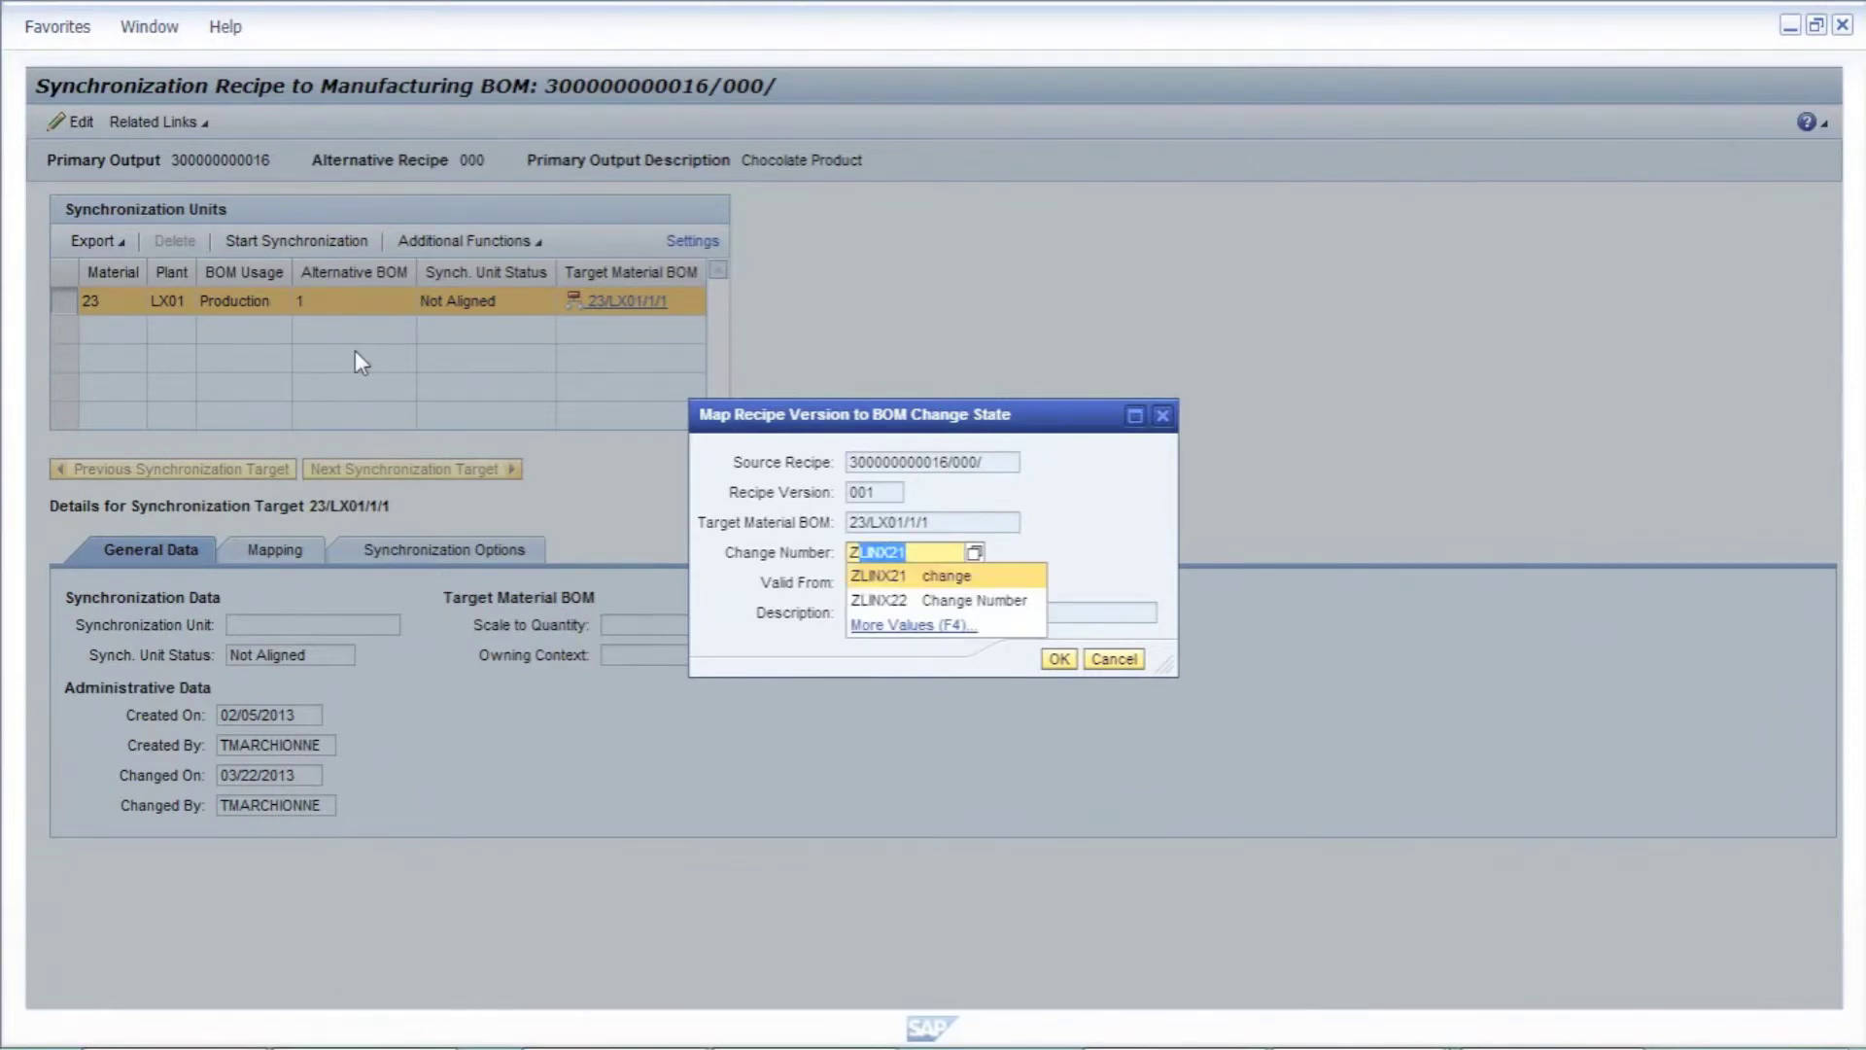
left_click(881, 601)
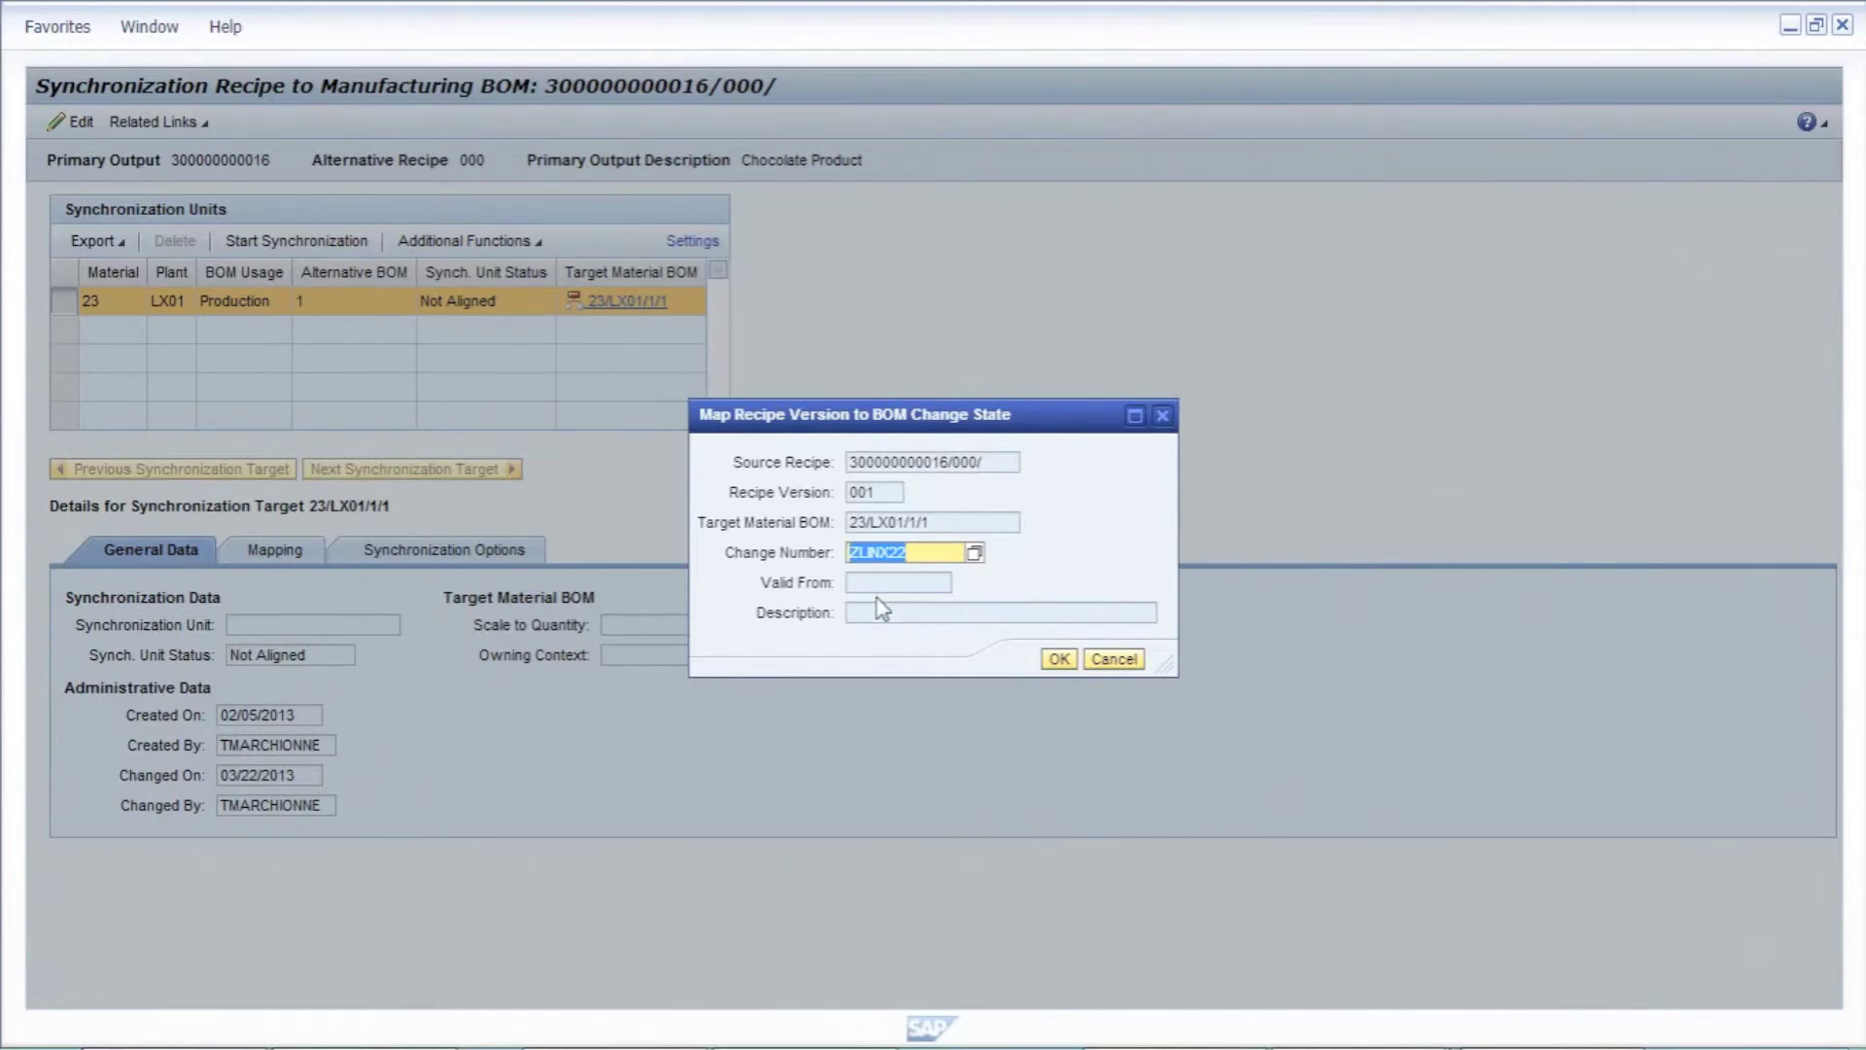
left_click(1059, 661)
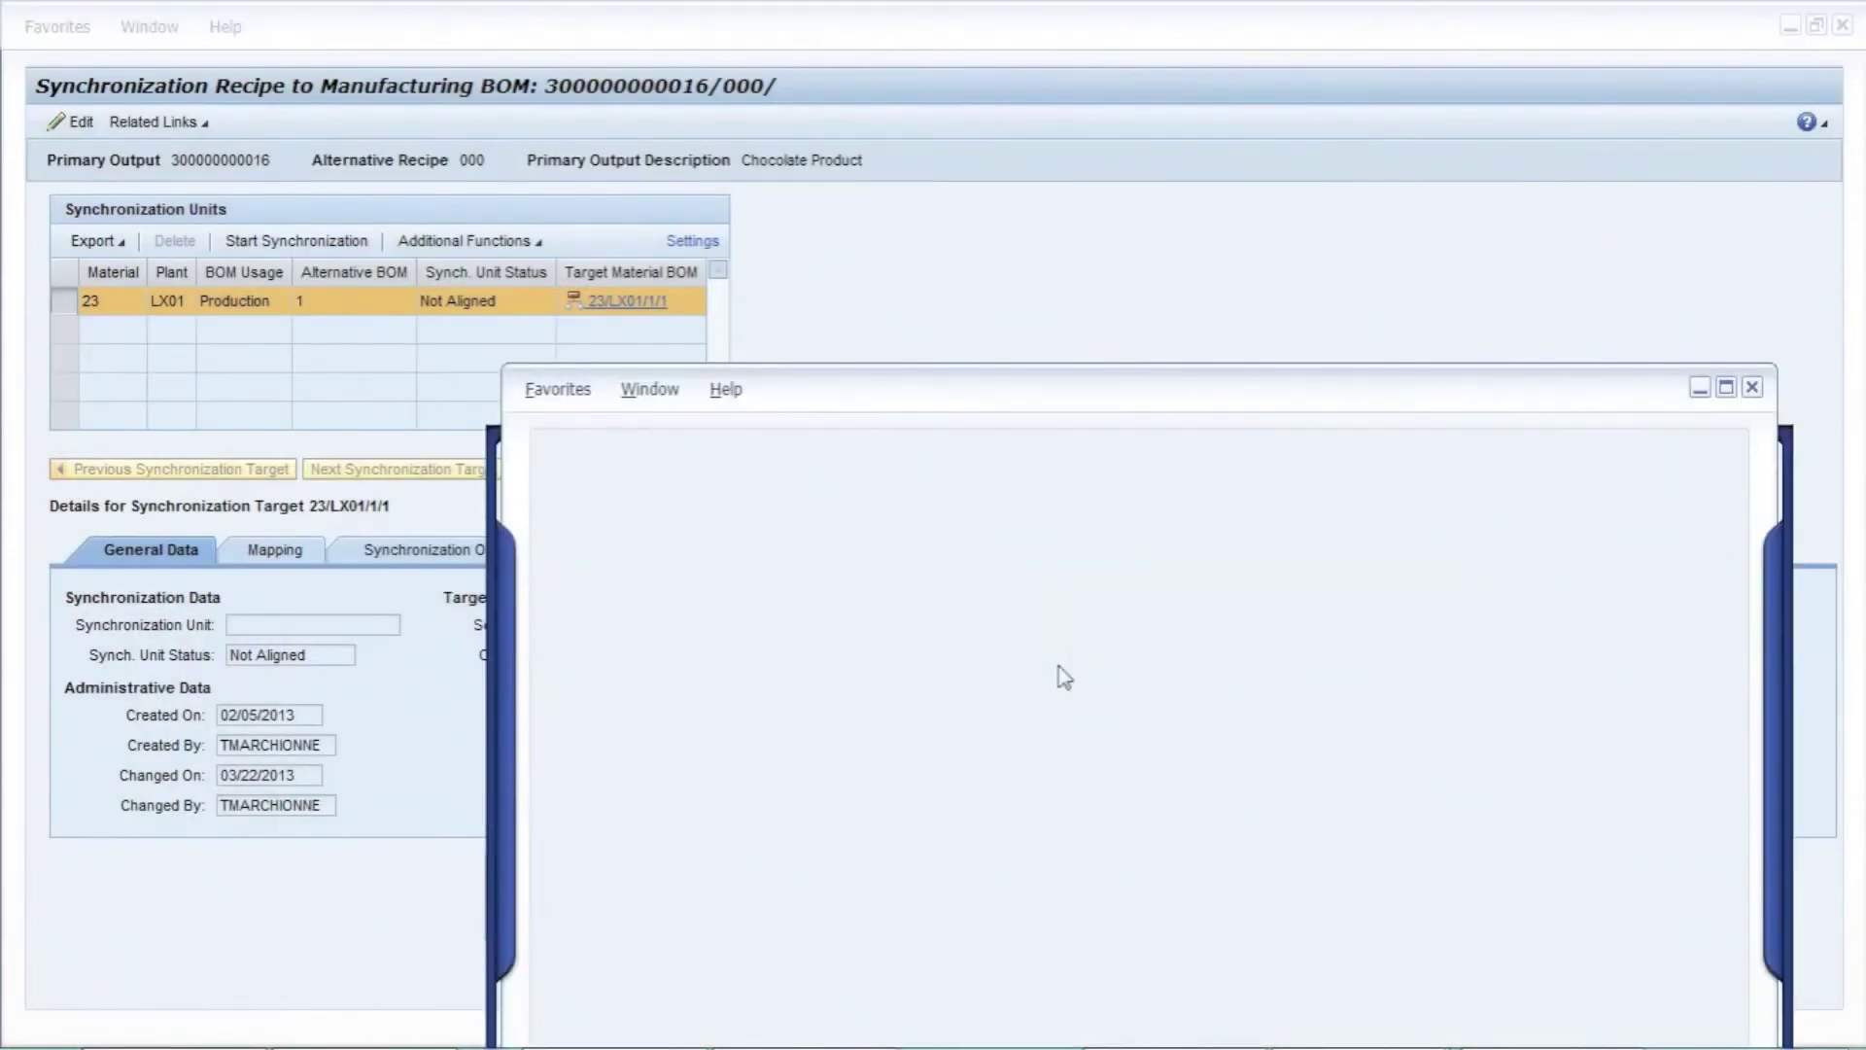
Save material BOM 23 in the maximized Reconciliation Workbench and review the save messages.
left_click(1725, 388)
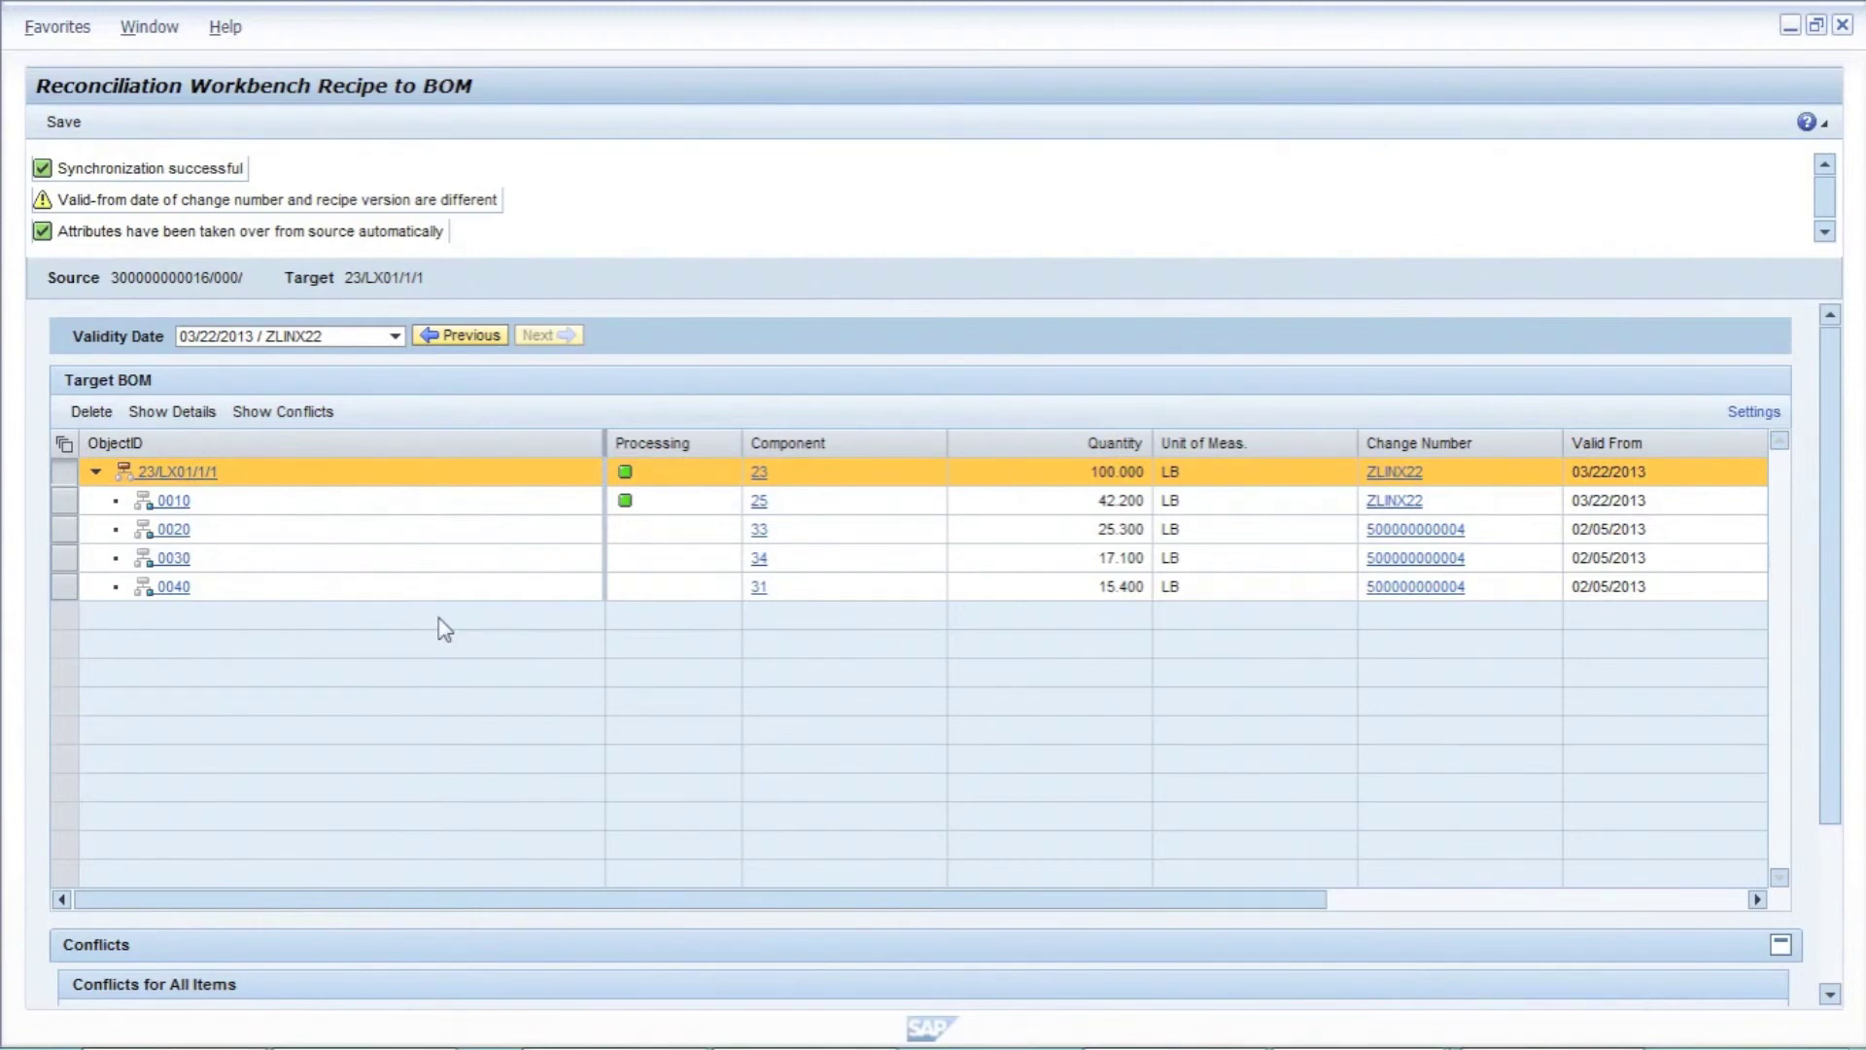
left_click(62, 123)
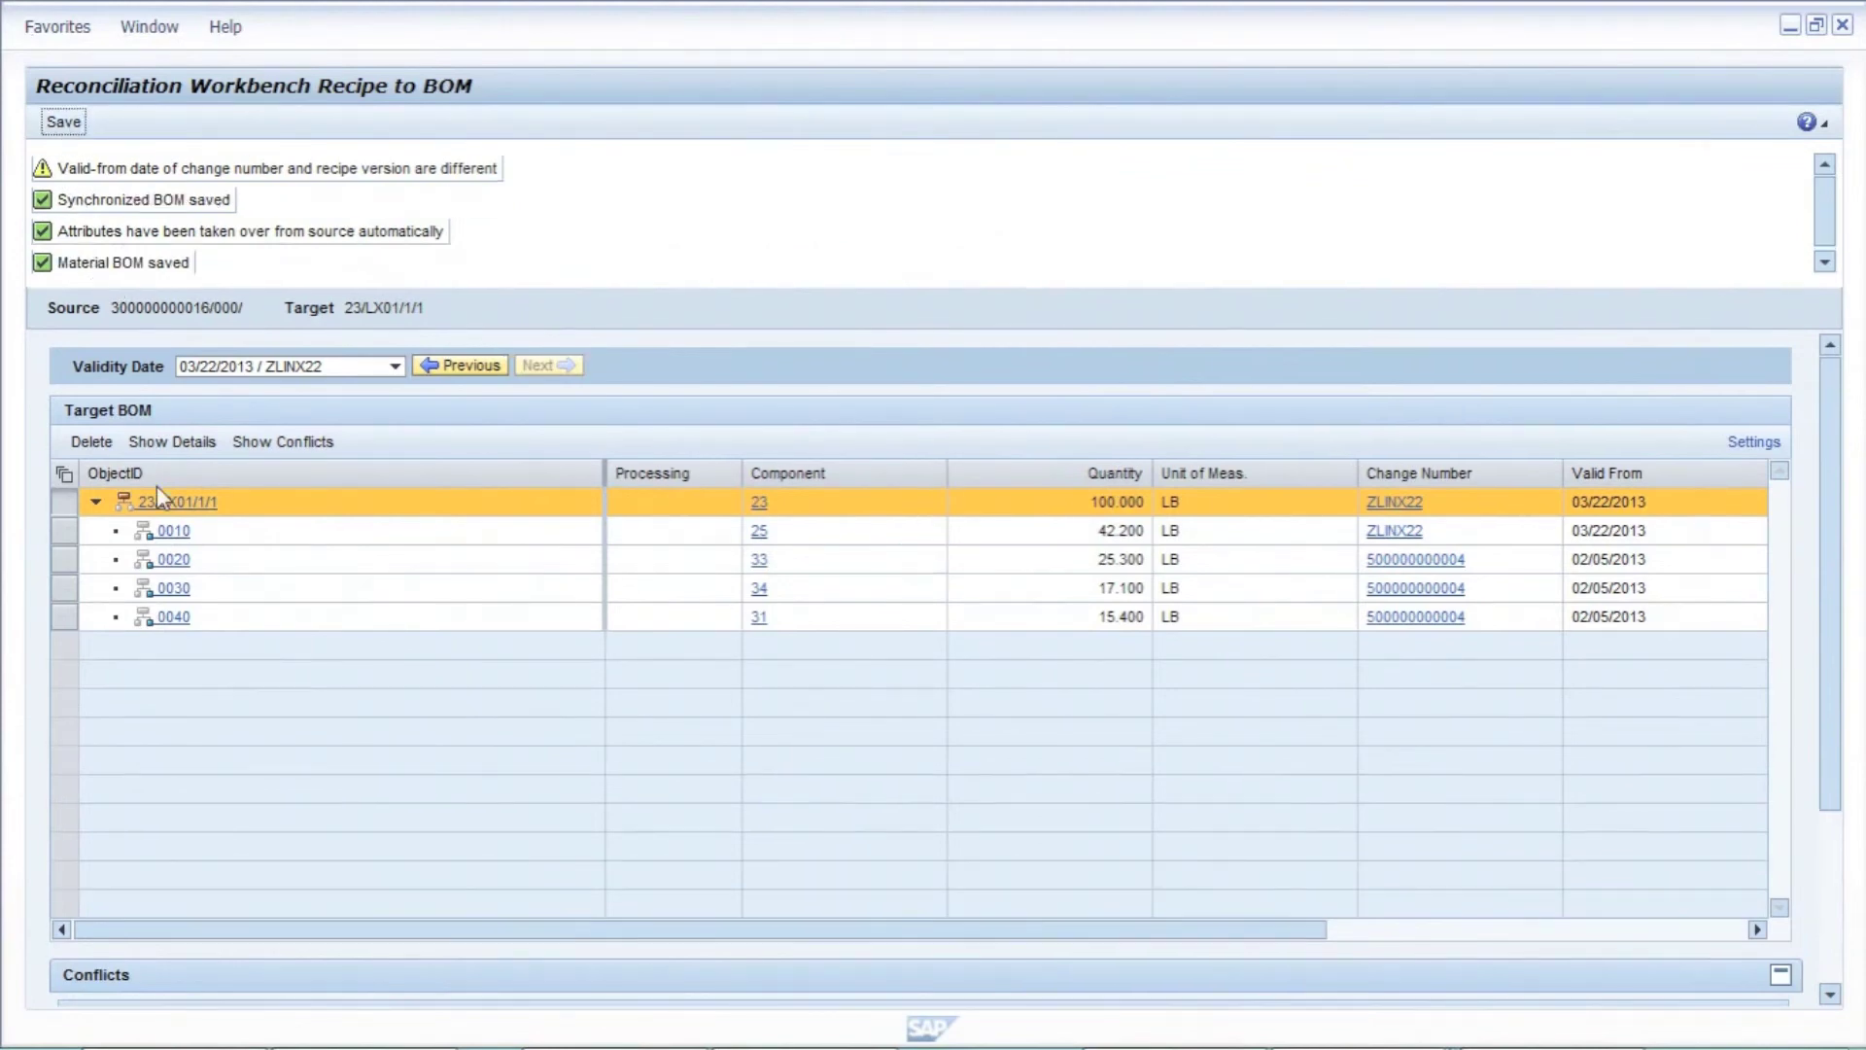
mouse_move(80, 265)
Close the workbench and open BOM 23/LX01/1/1 full screen to check Ingredient #2 and date 03/22/2013.
left_click(1842, 26)
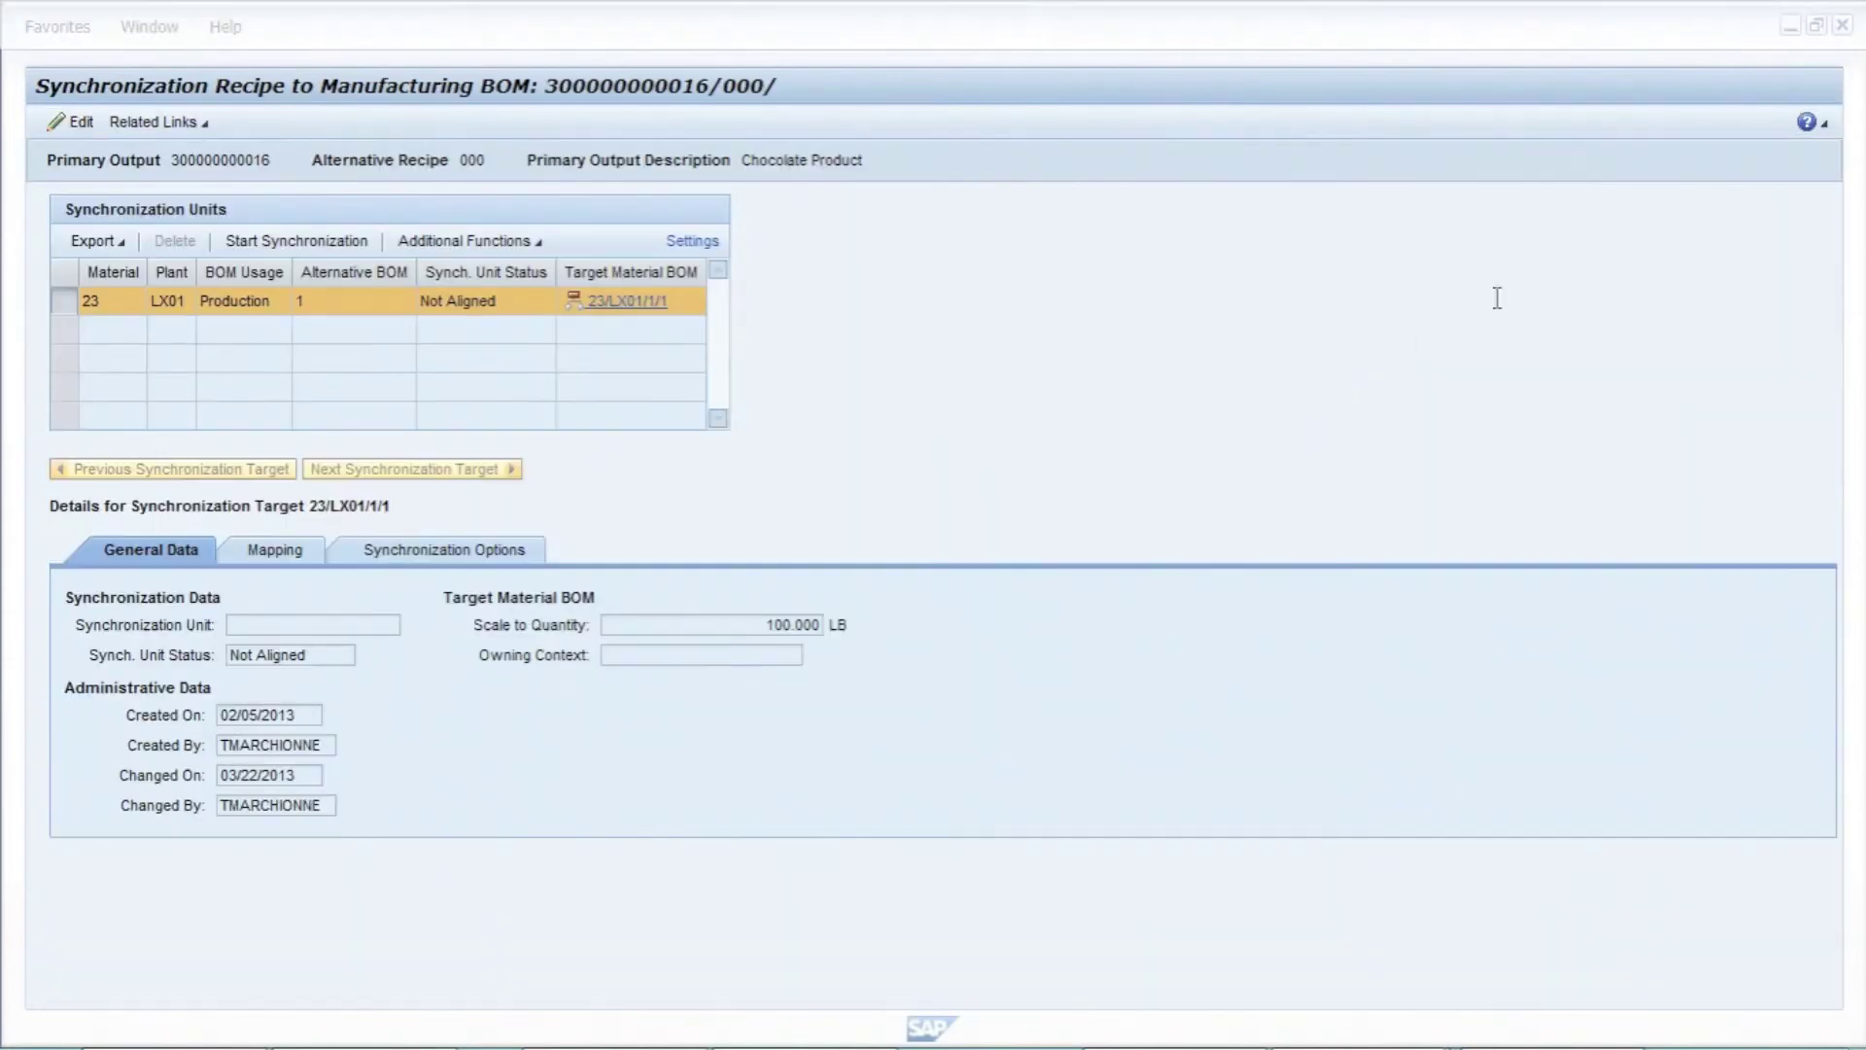
left_click(634, 304)
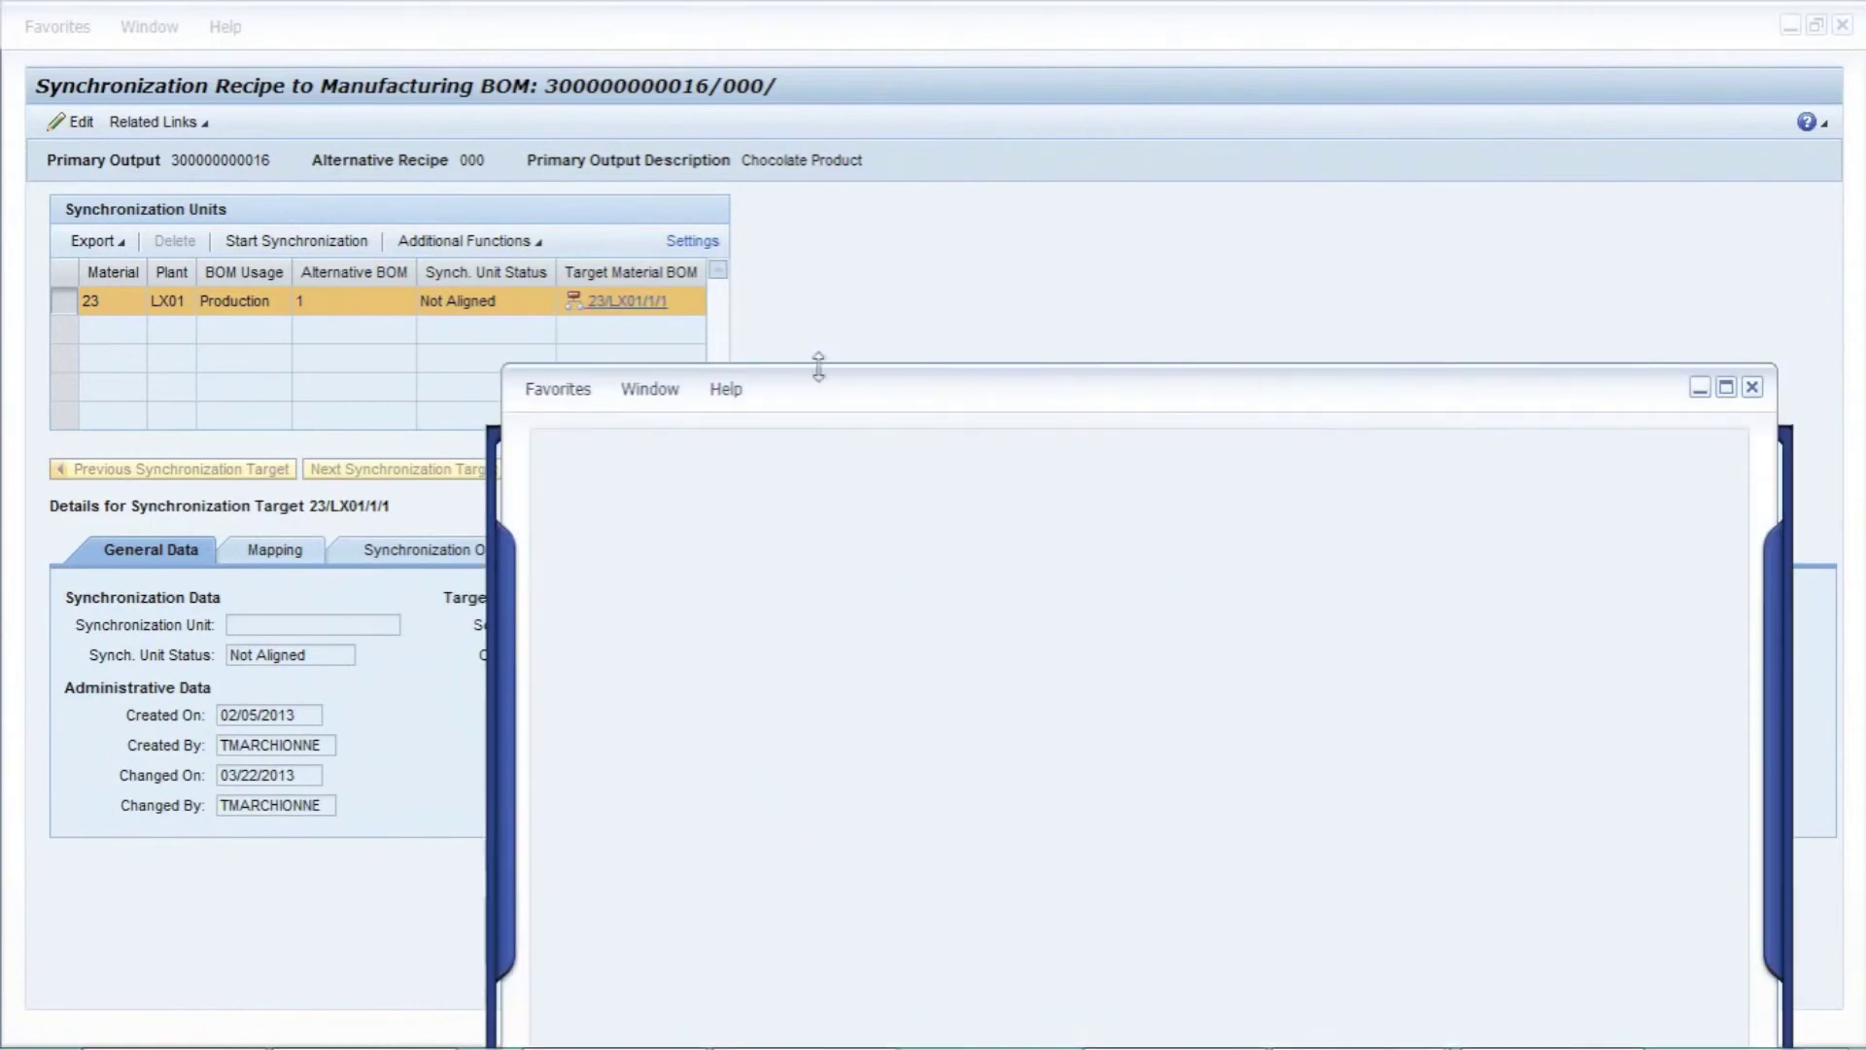
left_click(1725, 388)
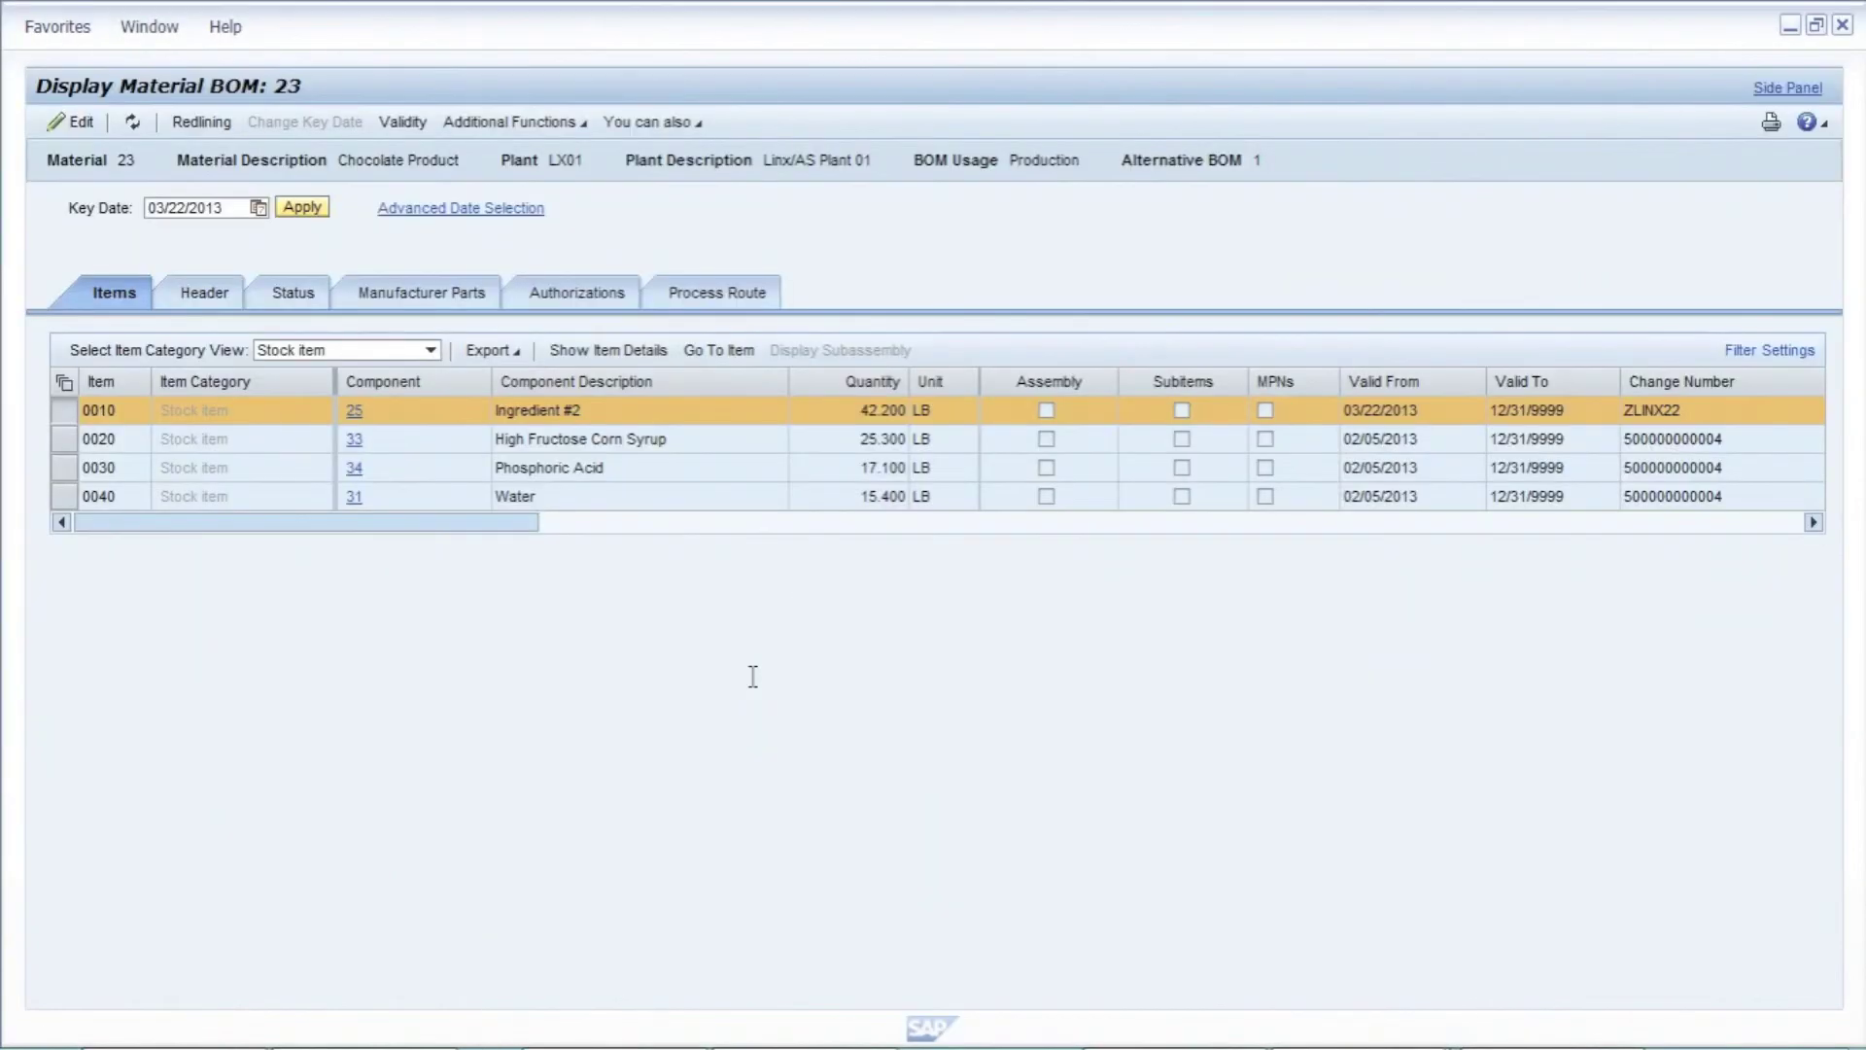
left_click_drag(611, 410, 477, 416)
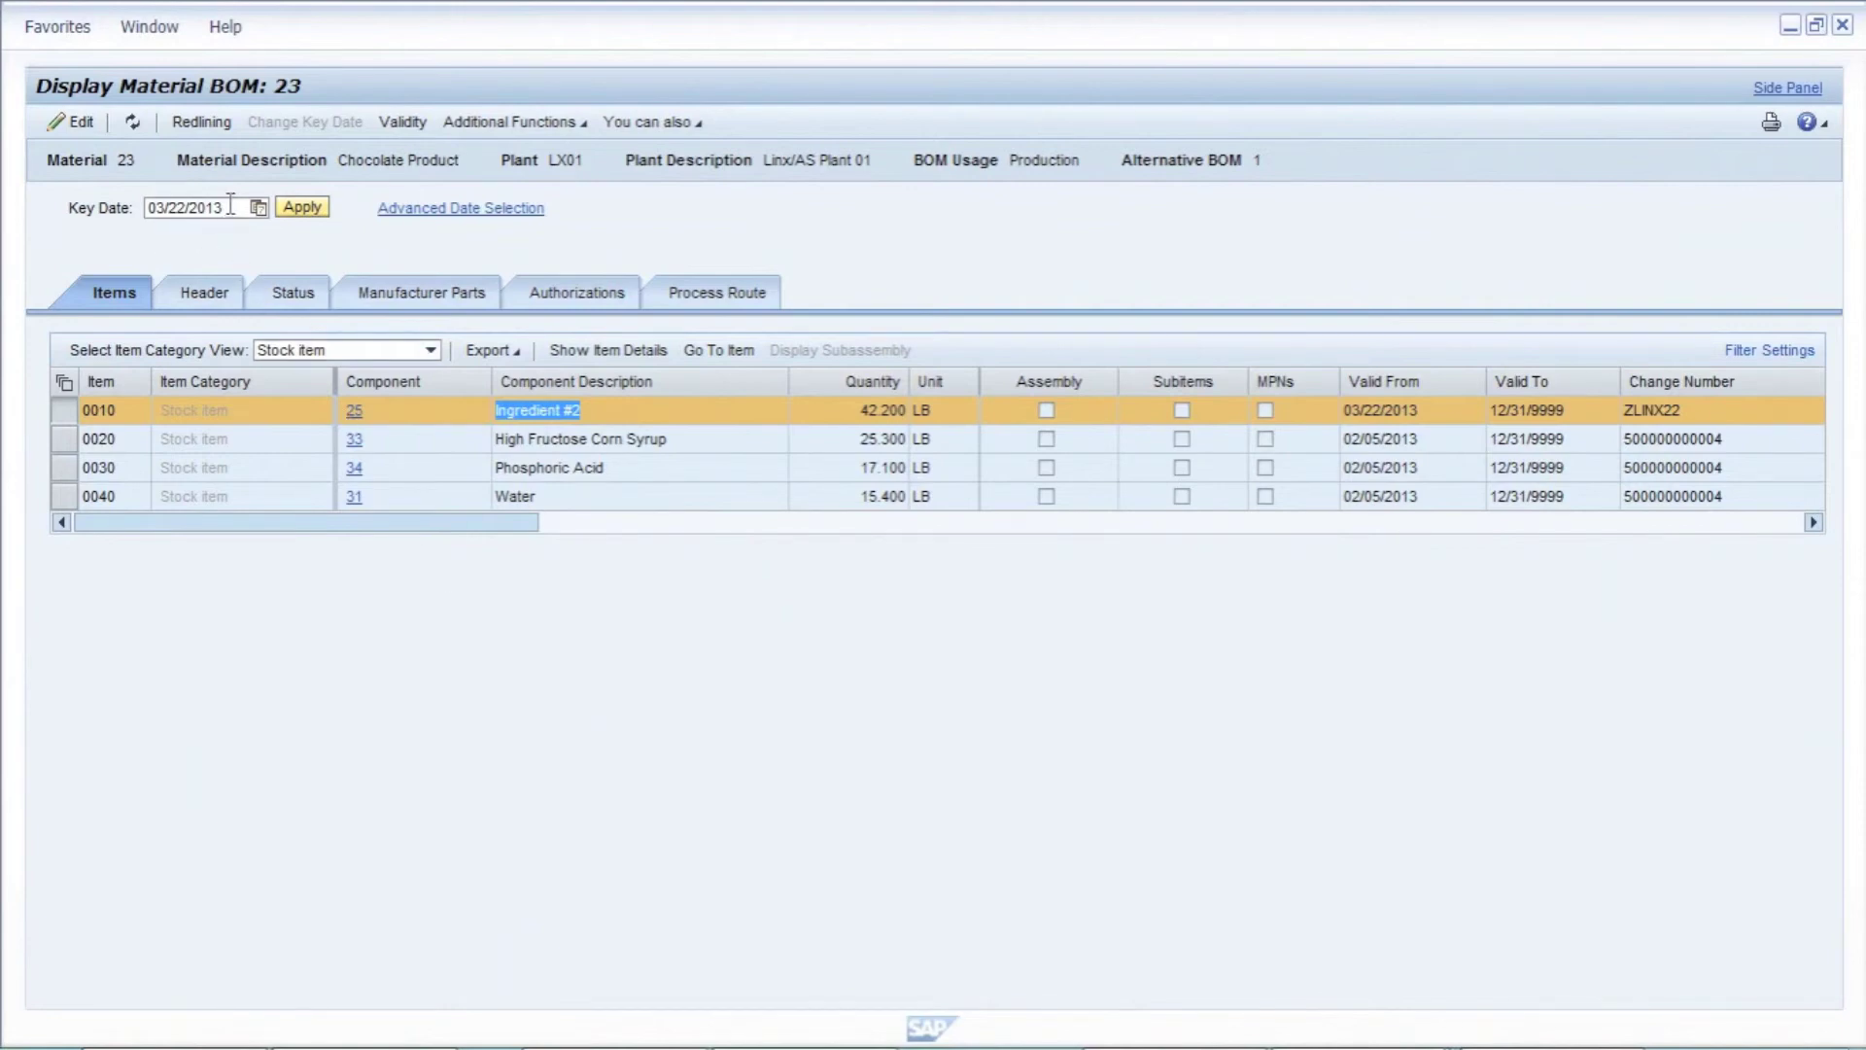
left_click_drag(227, 208, 128, 210)
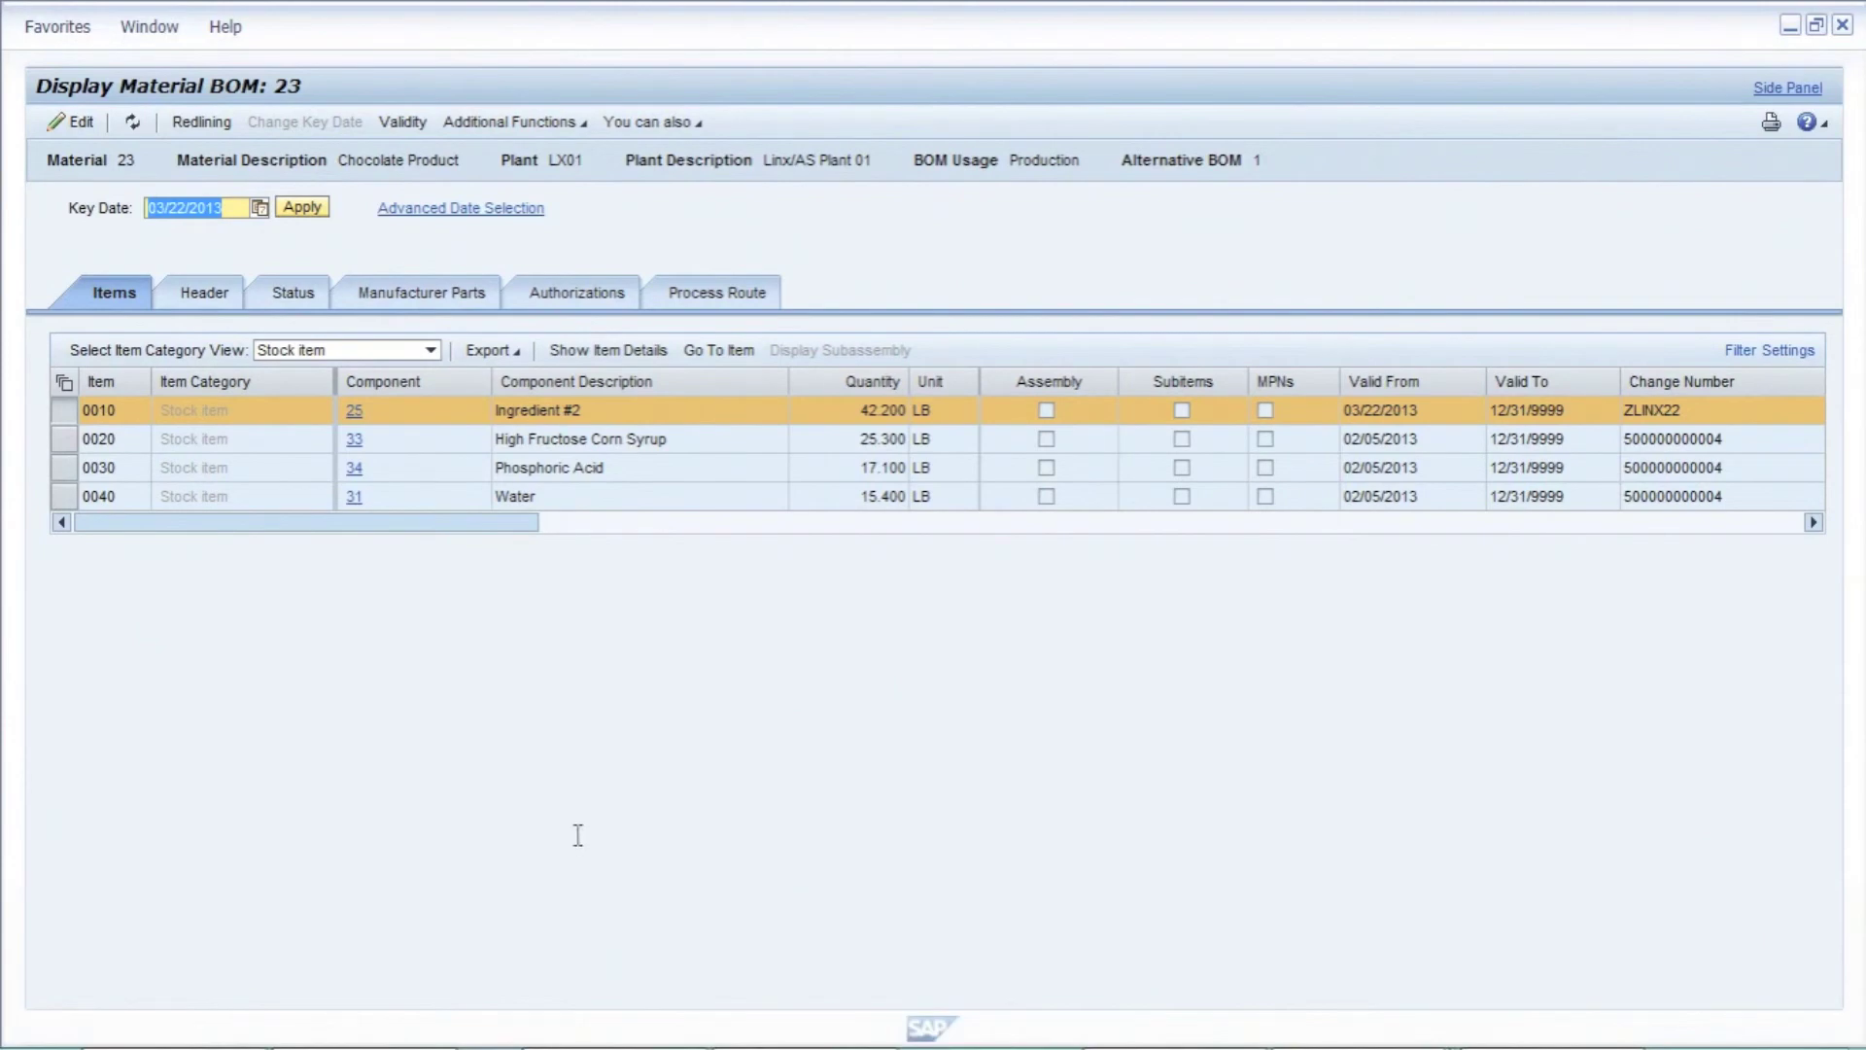
Compare BOM 23's validity intervals, ending on 02/05/2013–03/21/2013 with item 0010 as component 24 Ingredient #1.
left_click(467, 210)
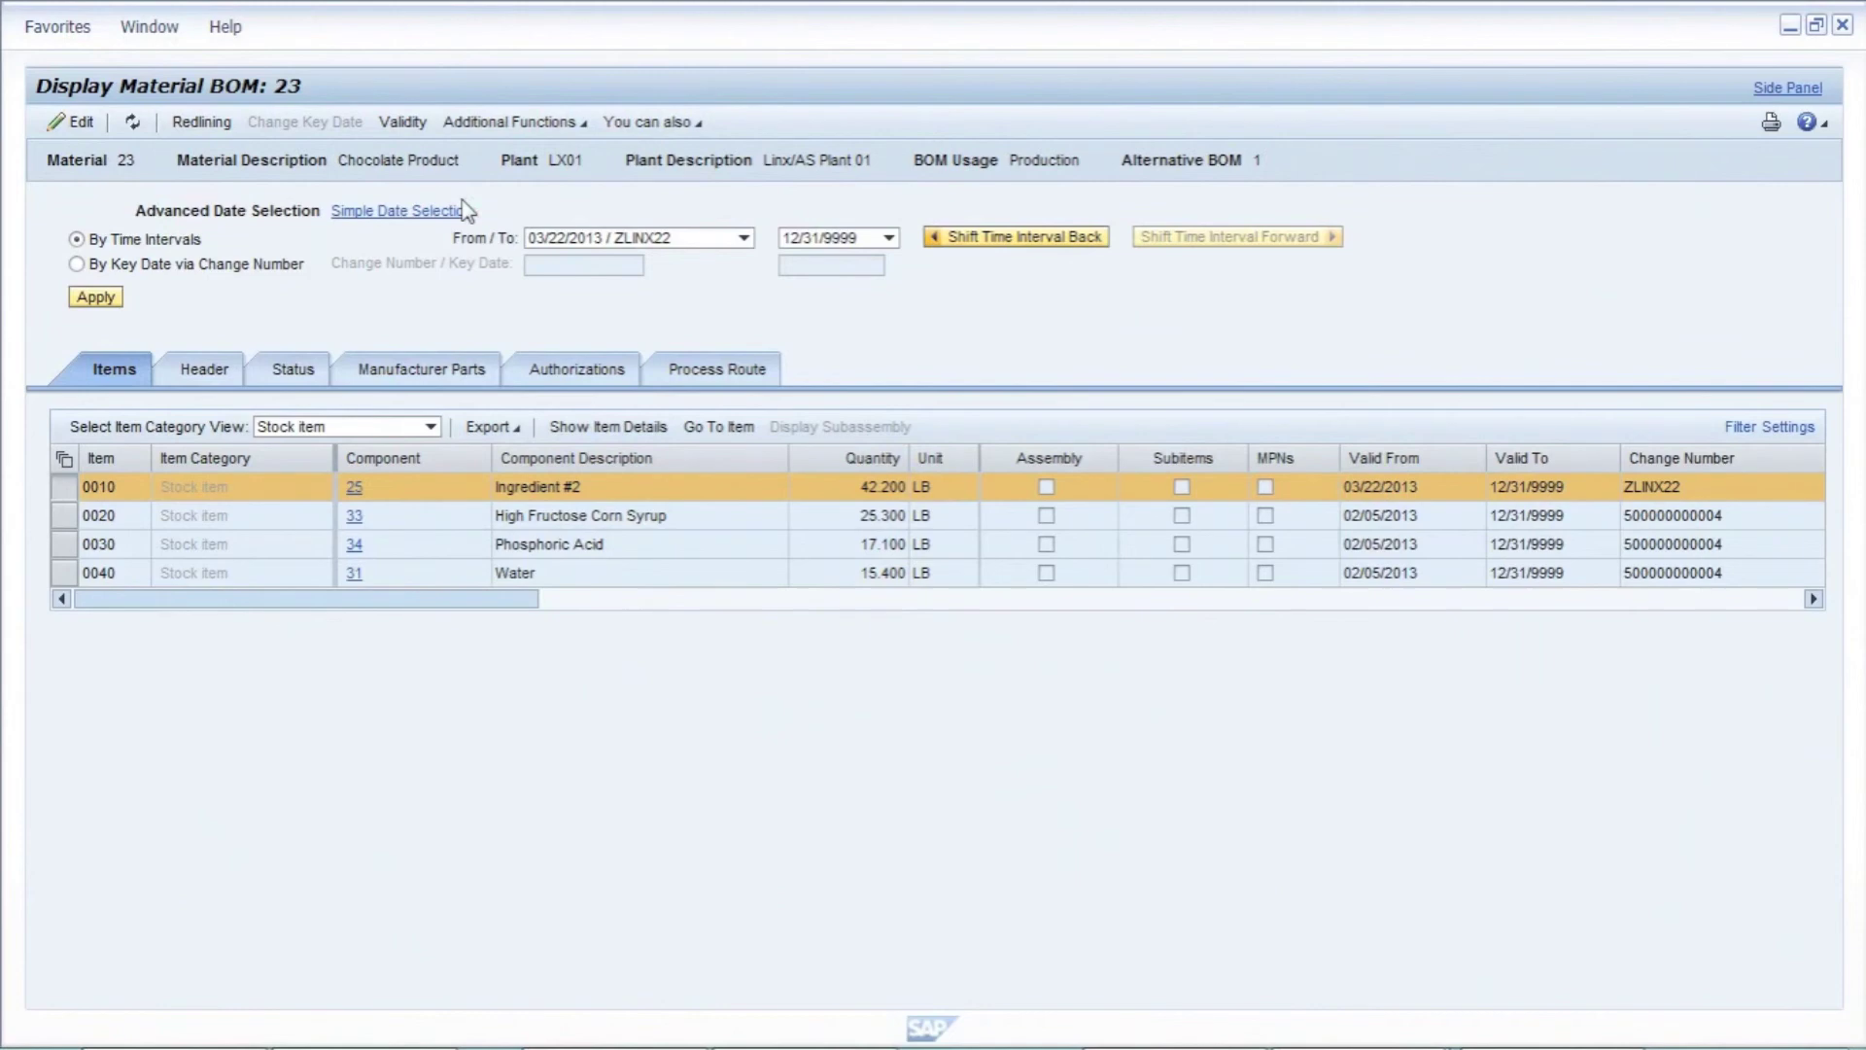
left_click(1013, 245)
left_click_drag(597, 486, 491, 486)
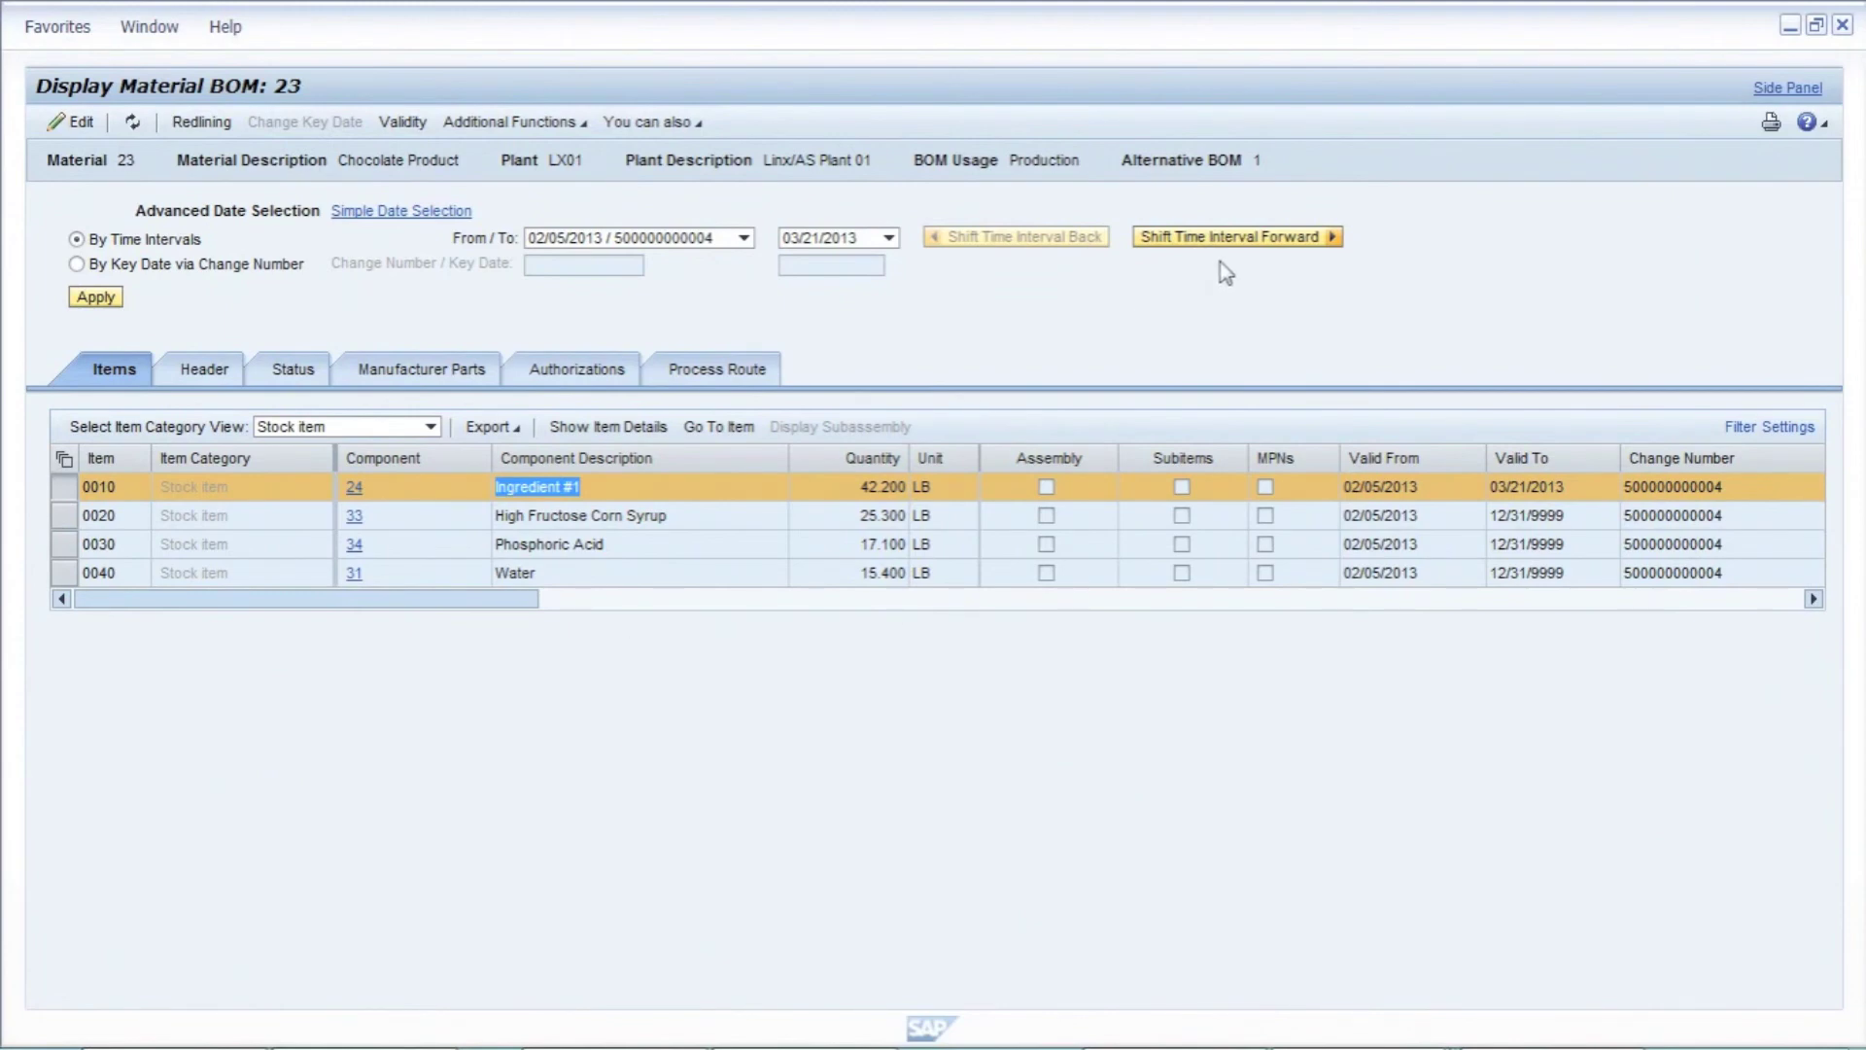
left_click(1226, 239)
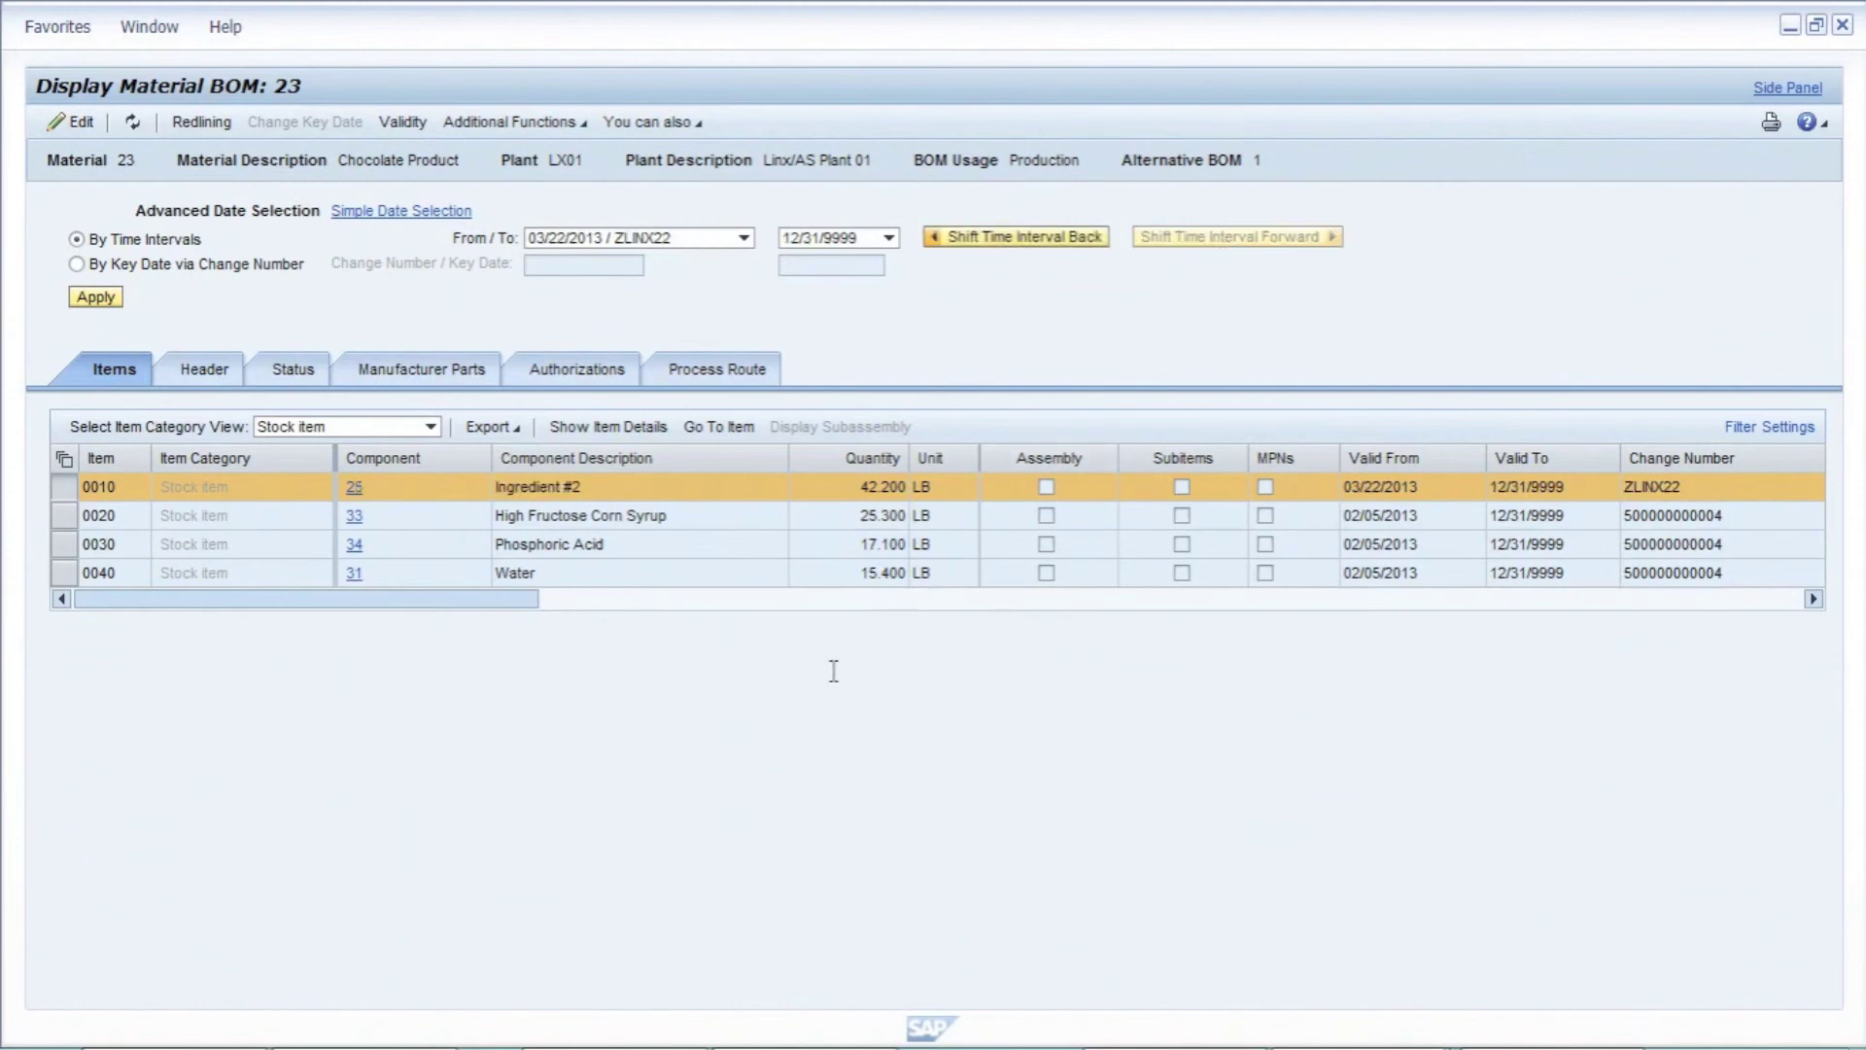
left_click(1005, 243)
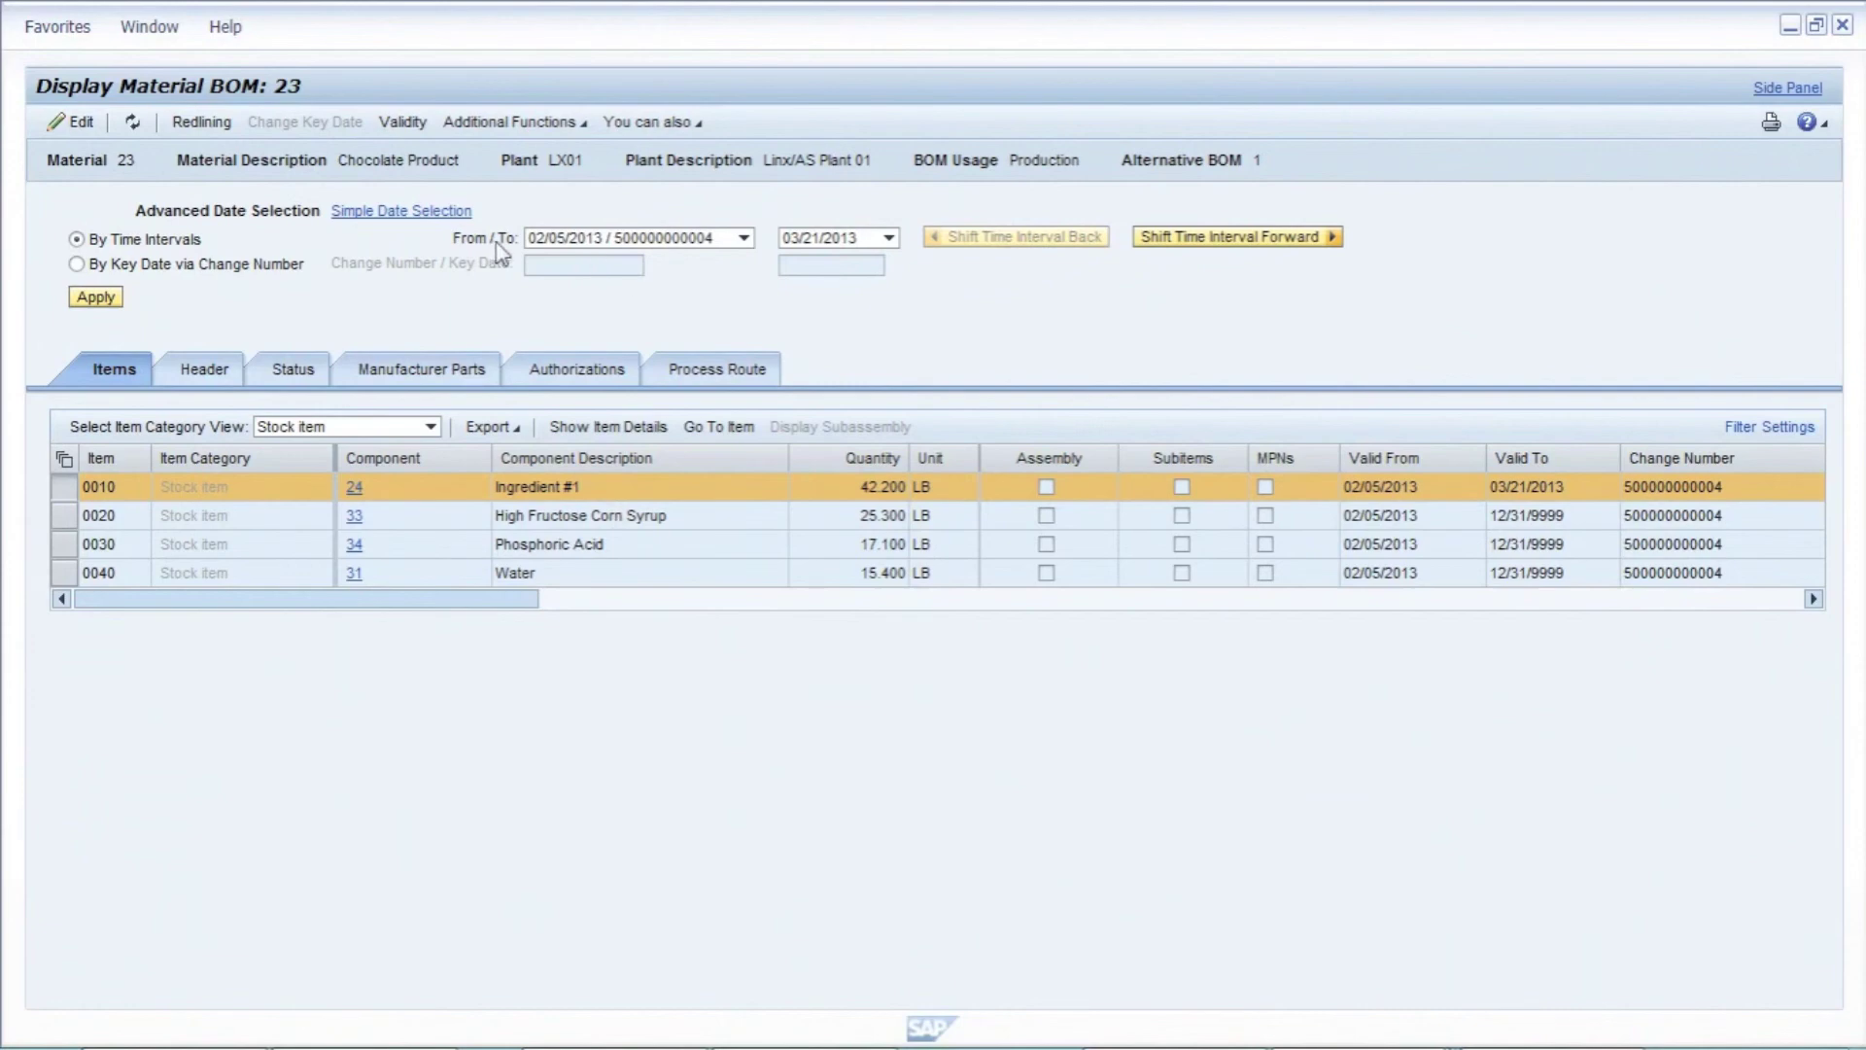